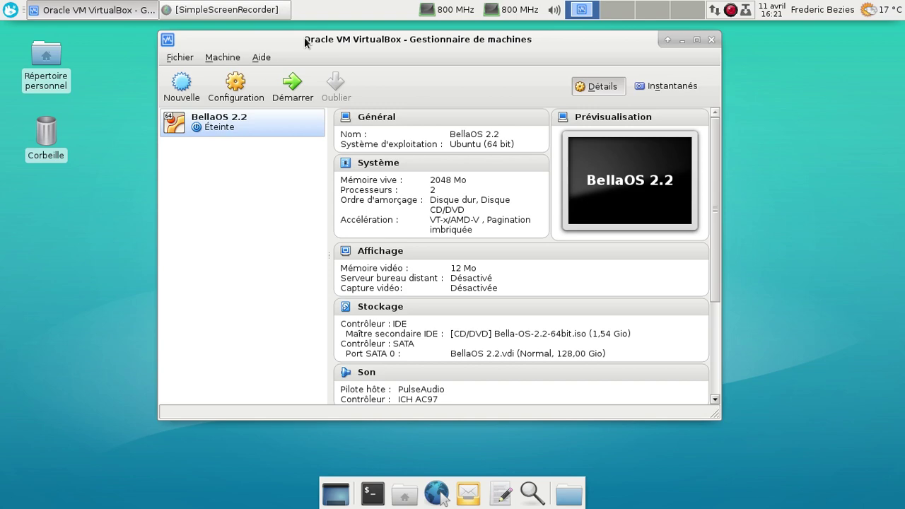
Step: Launch the BellaOS 2.2 machine with Démarrer in the VirtualBox manager
click(294, 82)
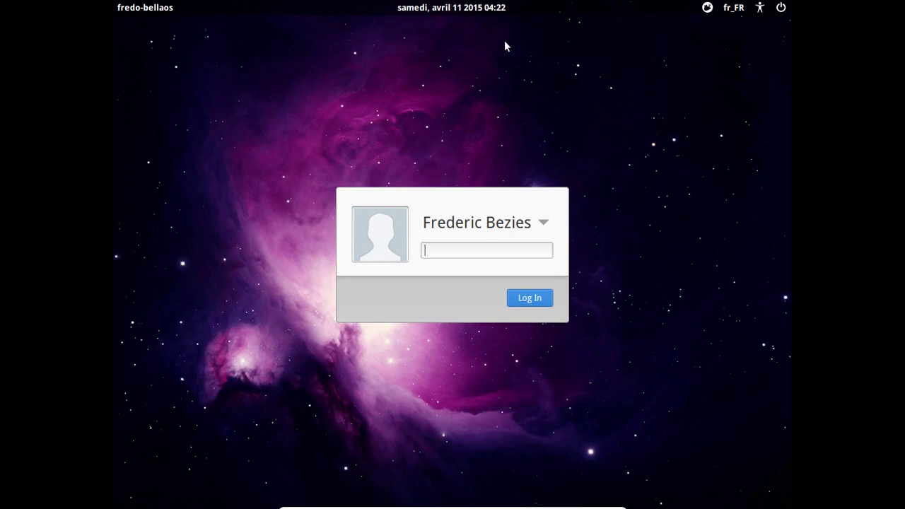
Step: Enter the account password at the BellaOS login screen to reach the Xfce desktop
text(******)
key(Return)
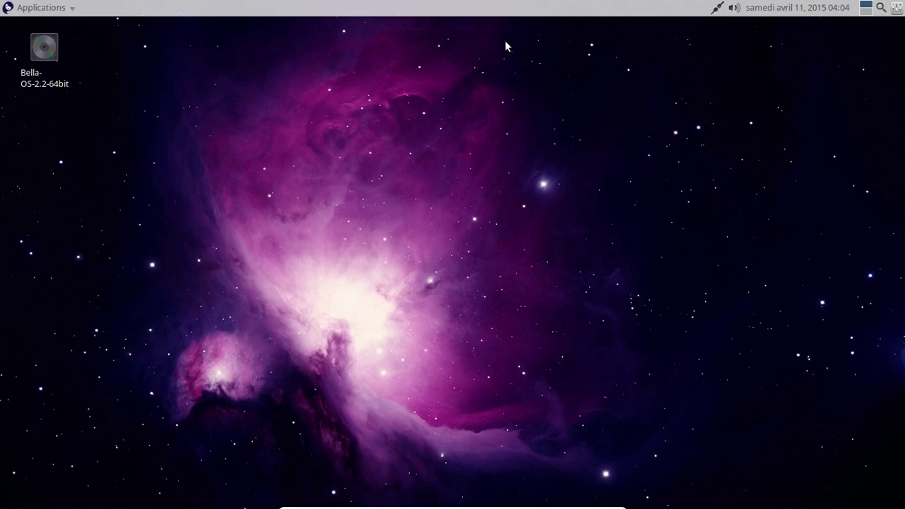
Step: Turn on Cacher le dock in Plank's Comportement settings with Masquage intelligent mode, then close Préférences
mouse_move(141, 507)
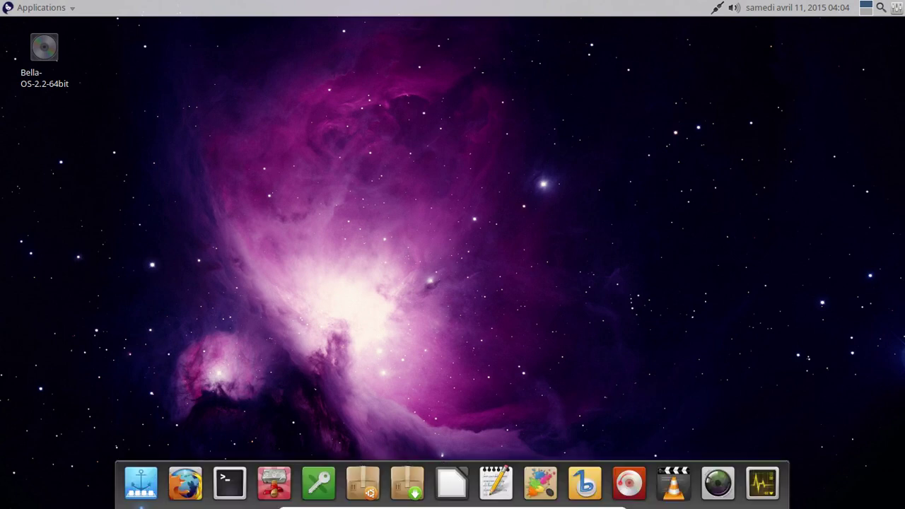
right_click(124, 472)
click(127, 415)
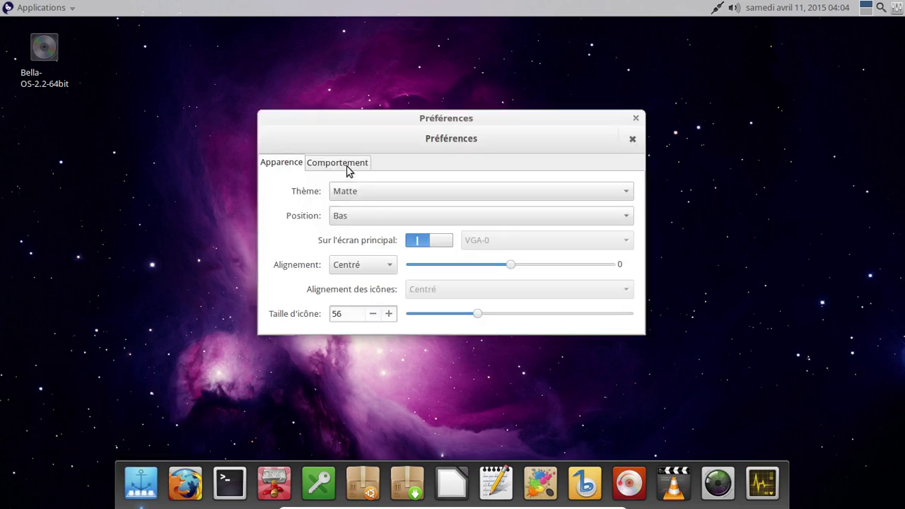
click(346, 169)
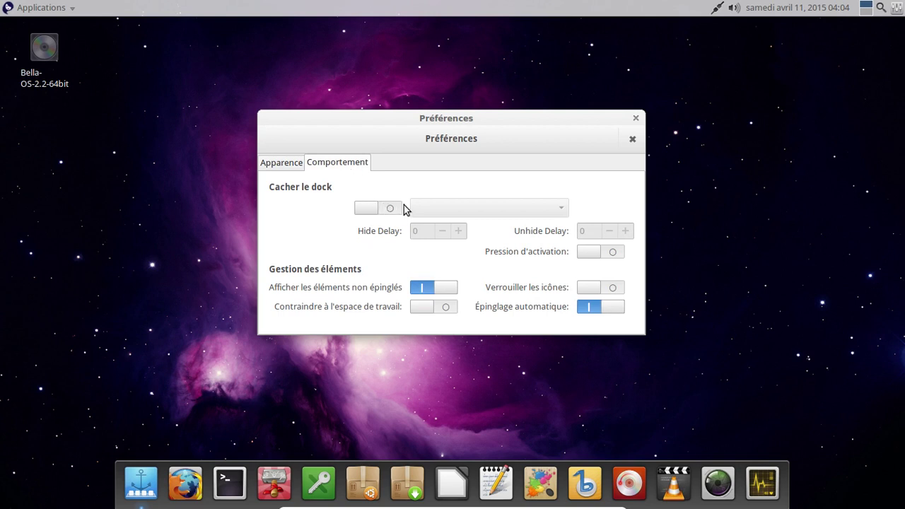
click(366, 212)
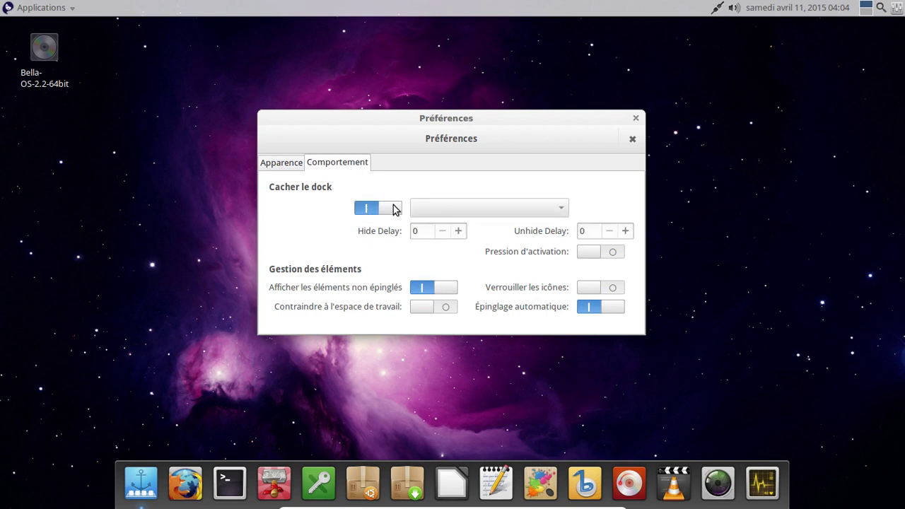
click(394, 209)
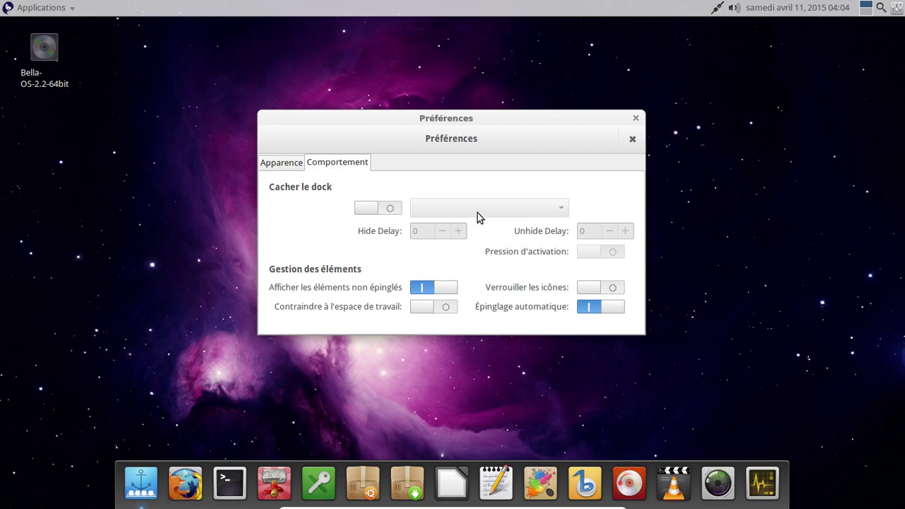
click(373, 209)
click(468, 208)
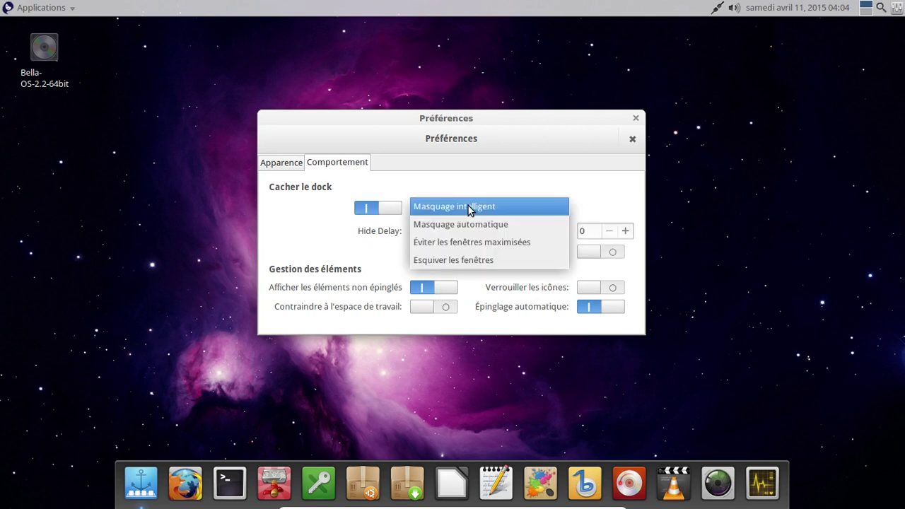
click(468, 208)
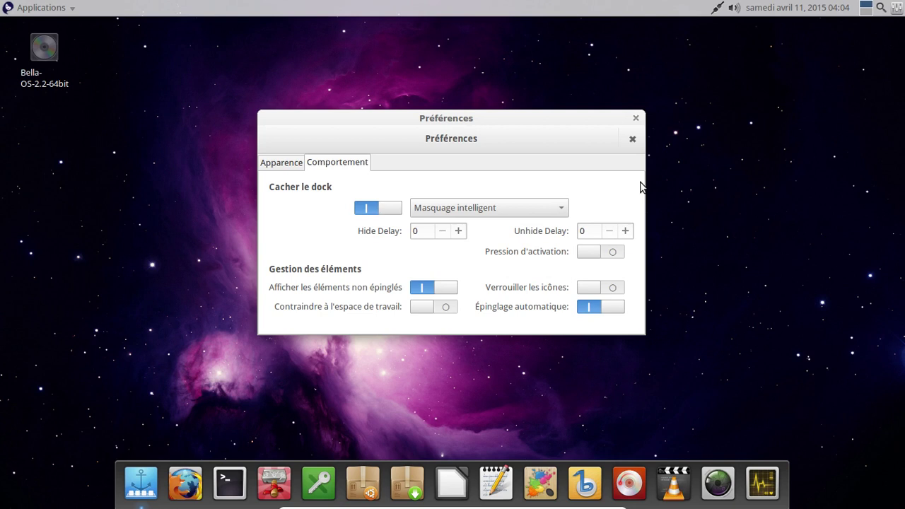
click(634, 119)
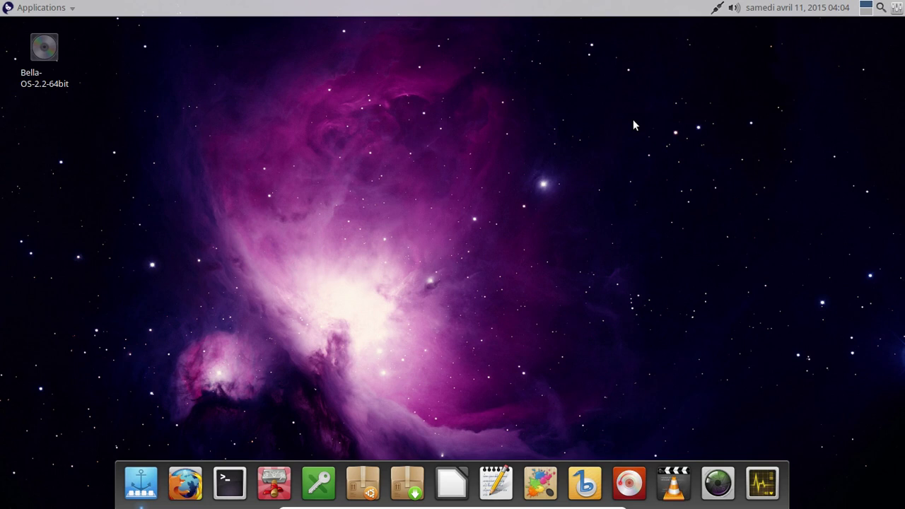
Step: Open the panel clock's properties and switch it to the 16:23:00 format with seconds
click(810, 15)
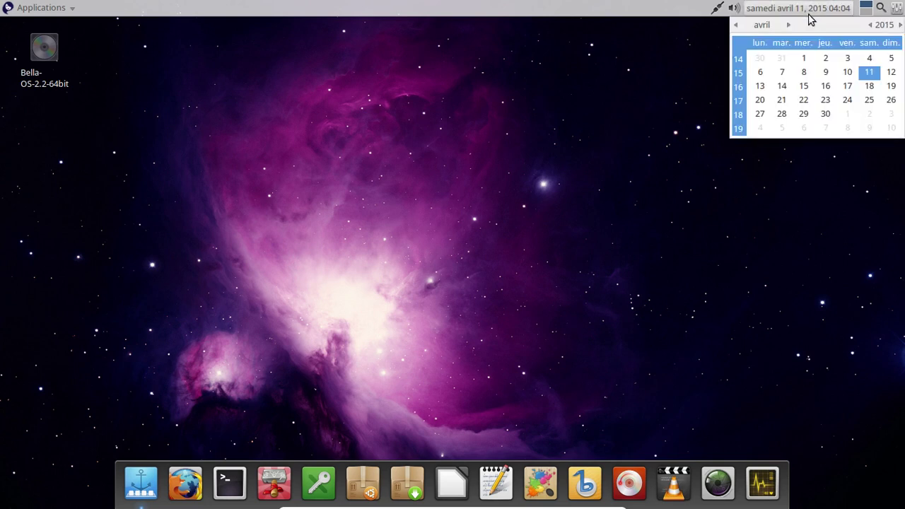
click(809, 16)
right_click(808, 16)
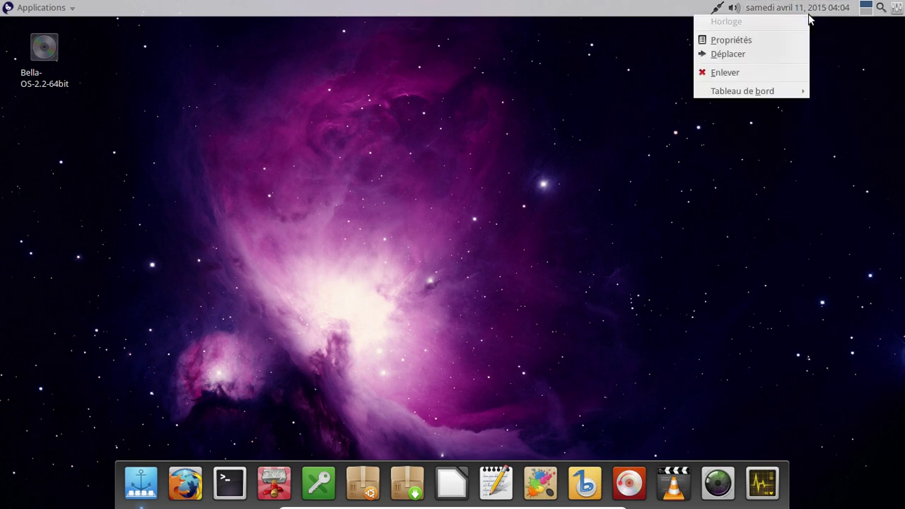
click(762, 42)
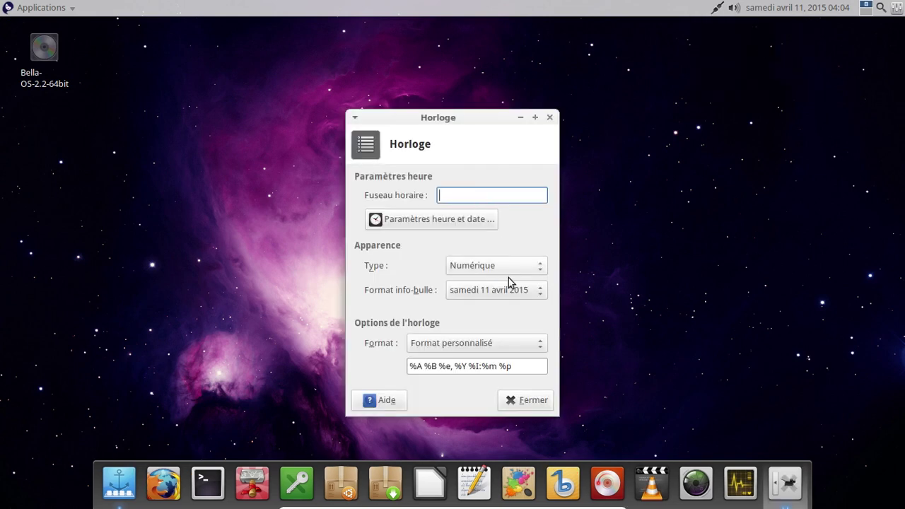
click(494, 346)
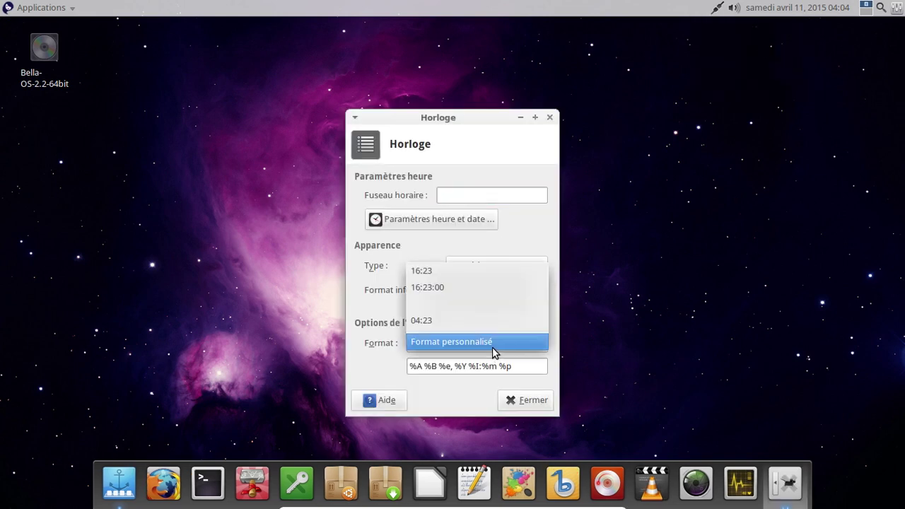
click(461, 287)
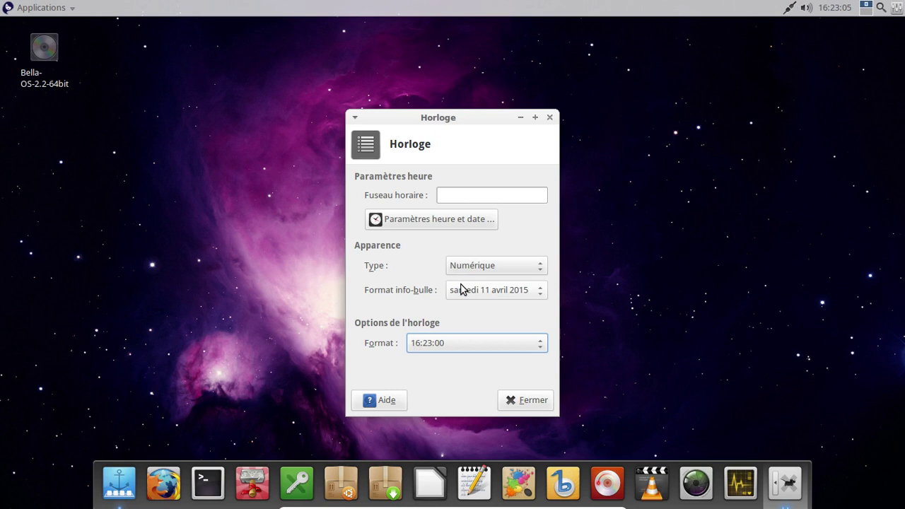
Step: Settle the clock on Format personnalisé with %T after trying other formats
click(472, 350)
click(459, 399)
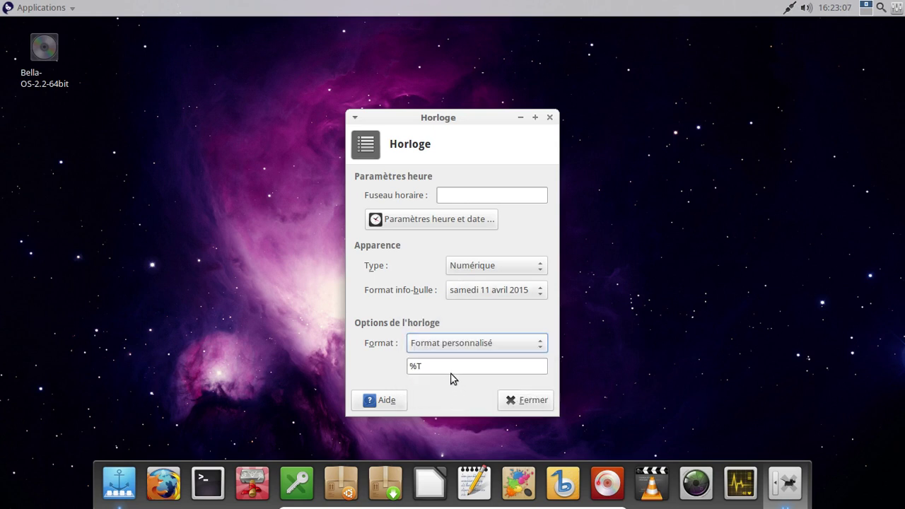
click(451, 346)
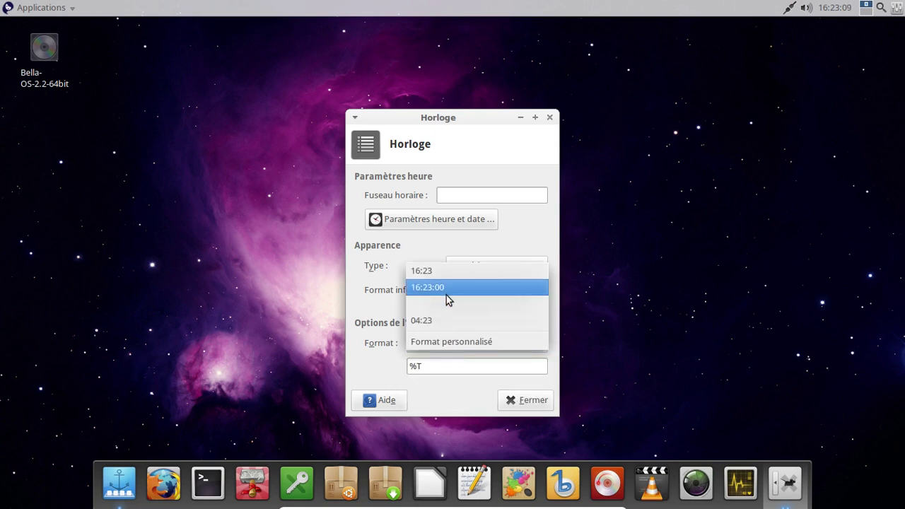
click(446, 309)
click(474, 346)
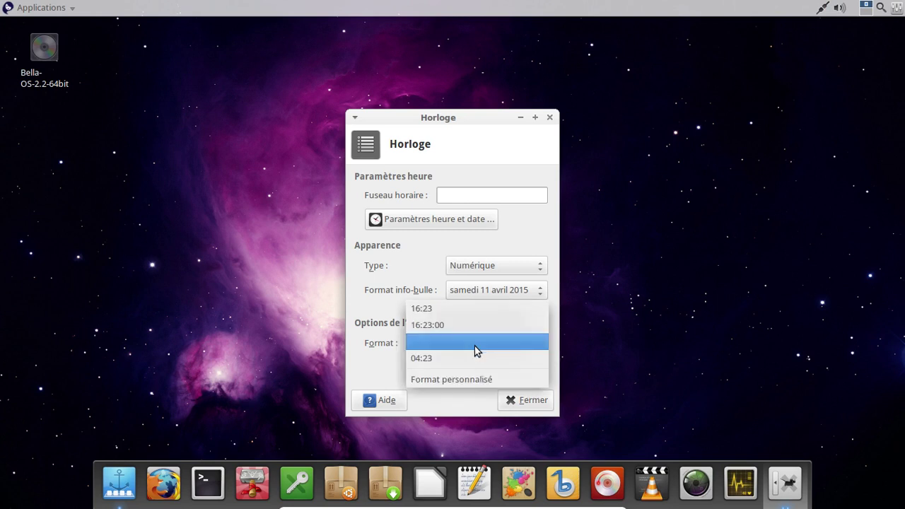
click(469, 329)
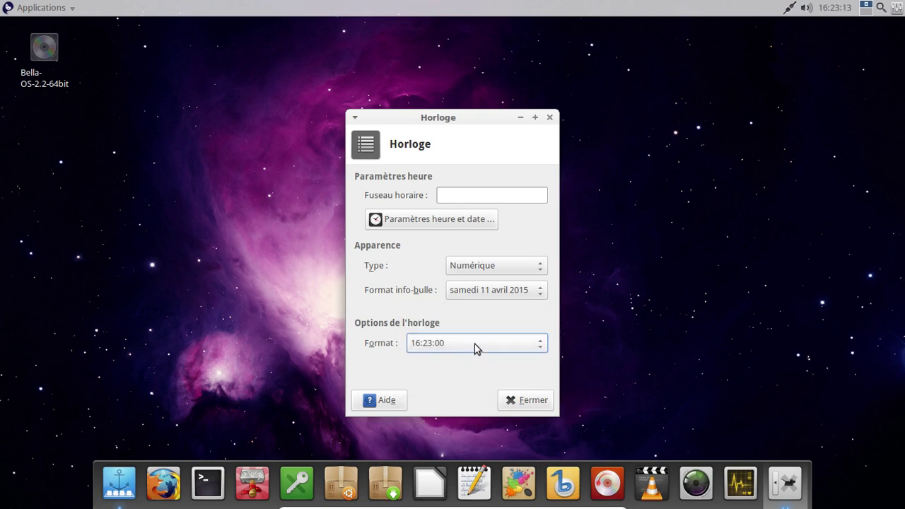
click(474, 347)
click(453, 396)
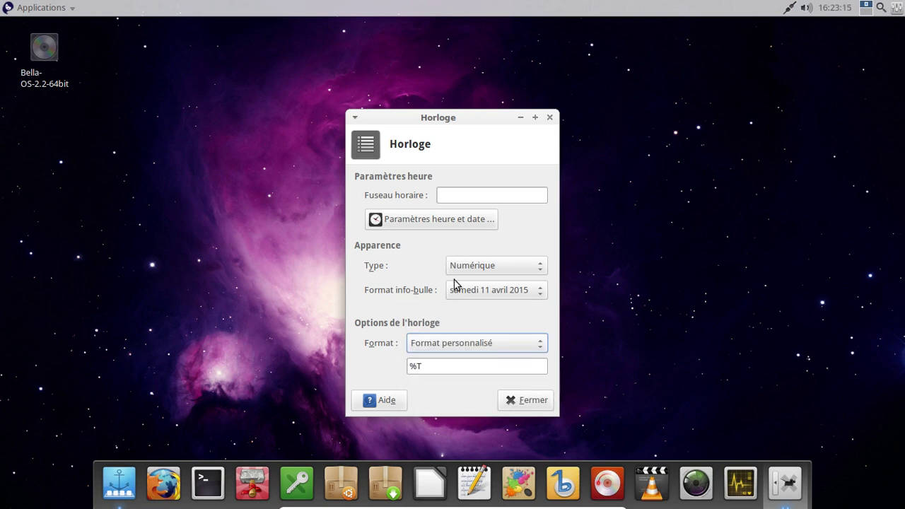
click(412, 366)
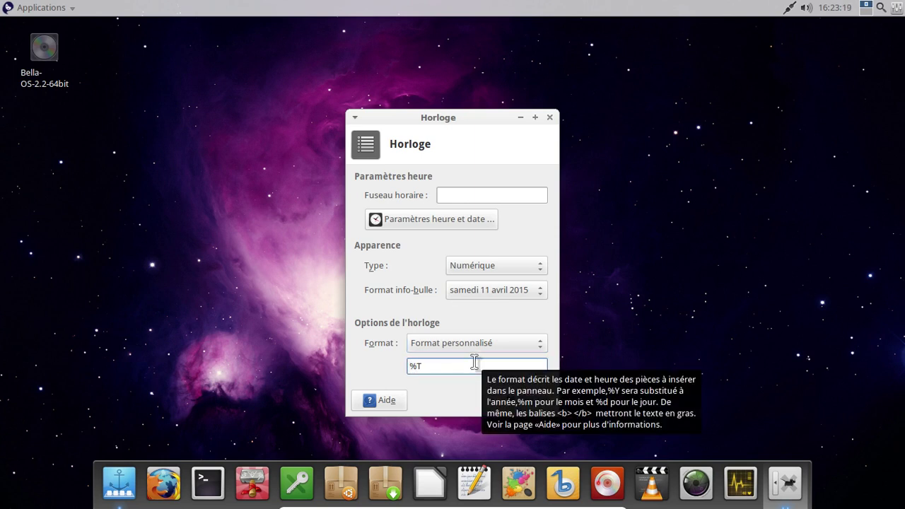
Step: Open the clock's online help in the browser and move the Horloge dialog to the upper right
click(382, 401)
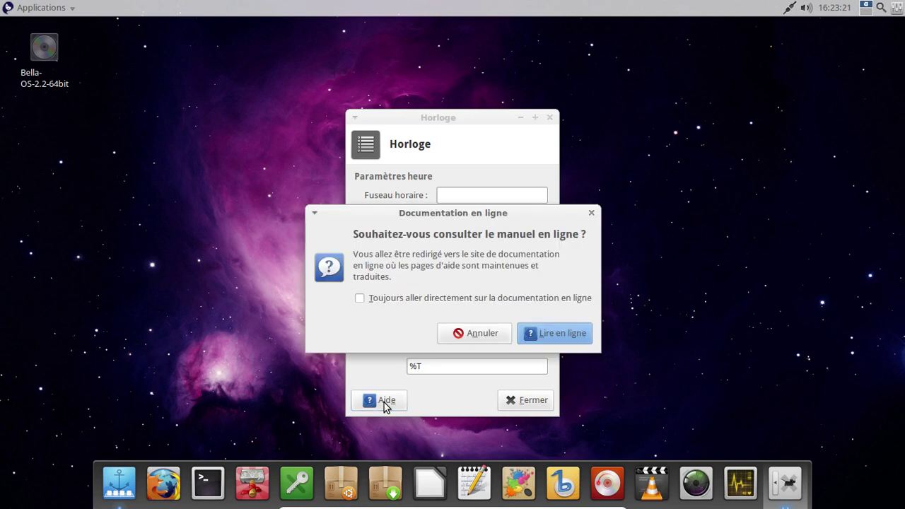
click(542, 339)
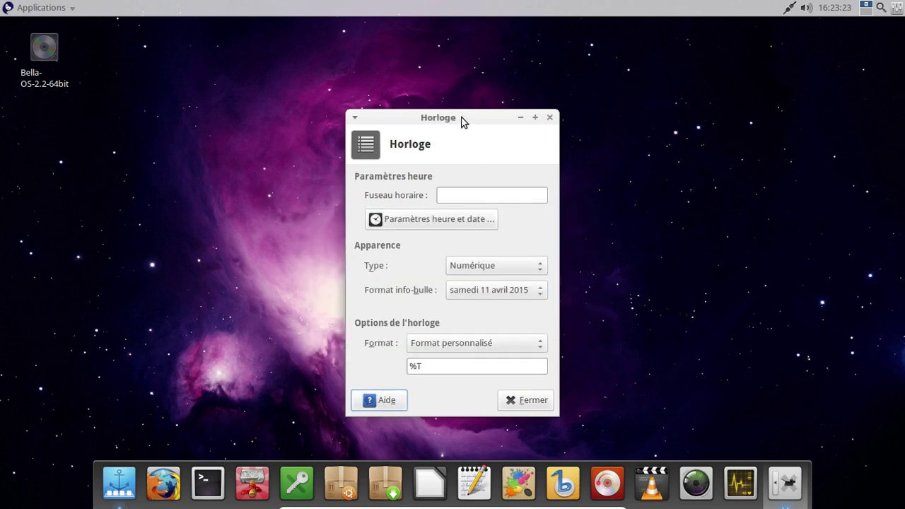
drag(461, 120, 732, 72)
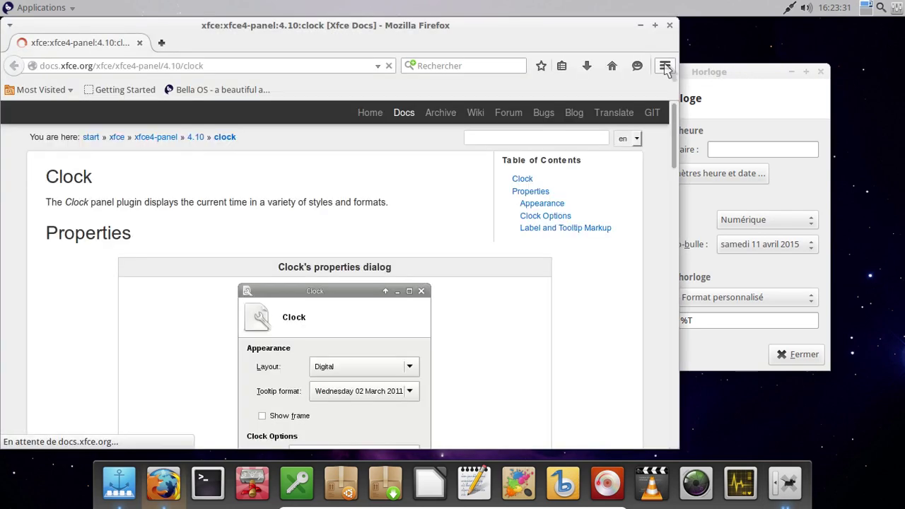
Step: Check the Firefox version through the browser's help menu
click(665, 66)
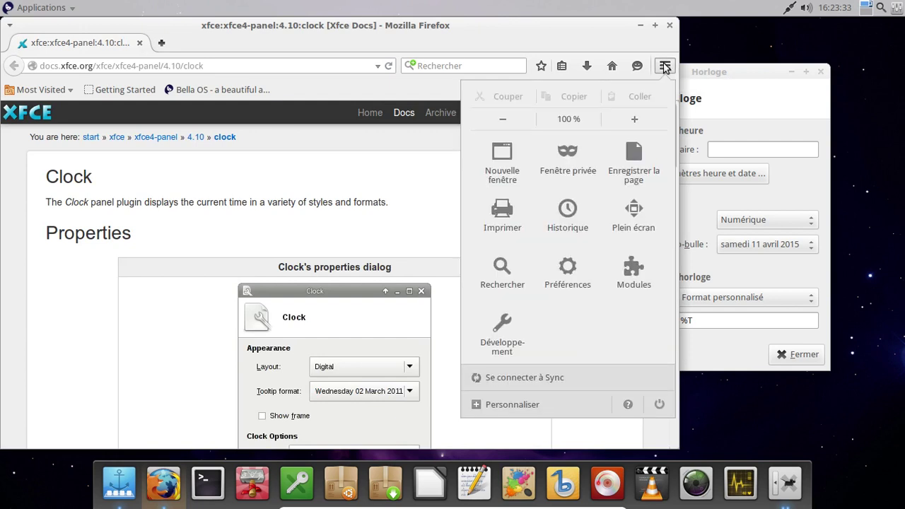
click(629, 403)
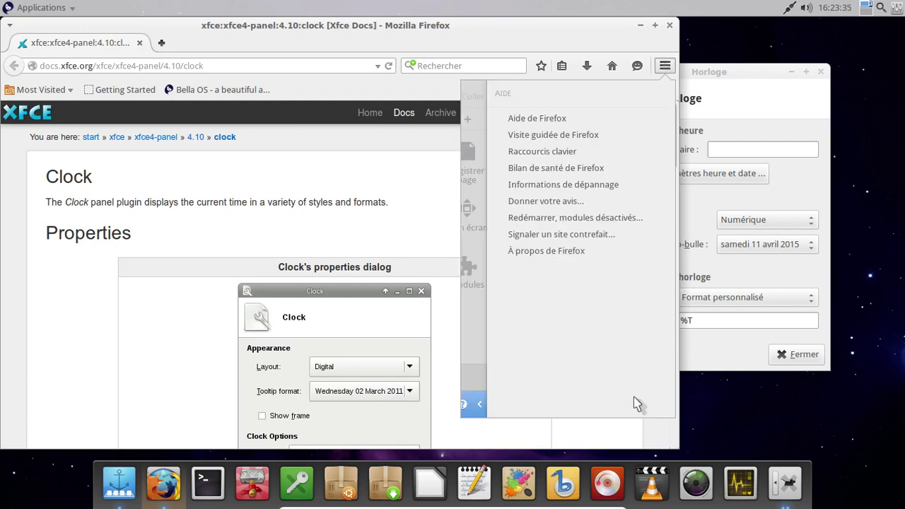
click(566, 252)
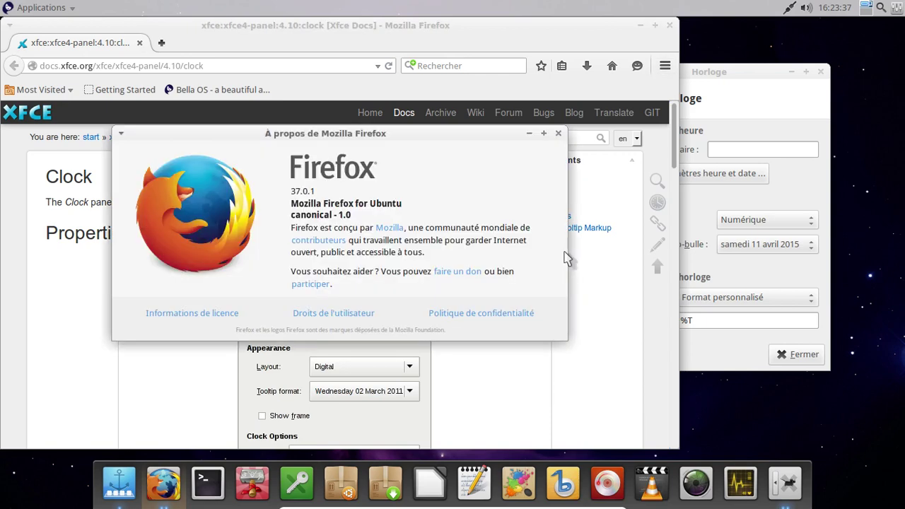
click(559, 134)
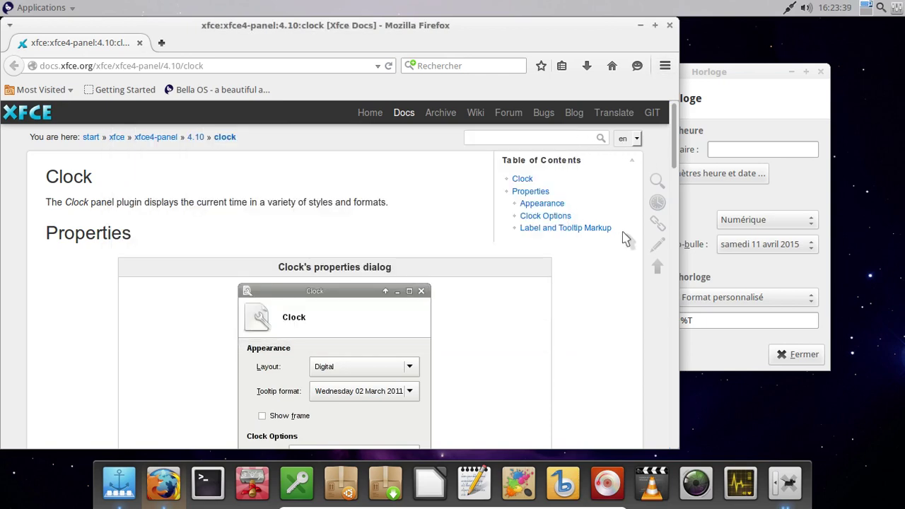
Step: Scroll the Xfce clock docs to the format codes (%a, %A, %b, %c, %d) and raise the Horloge dialog
scroll(616, 283, down, 8)
scroll(616, 282, down, 15)
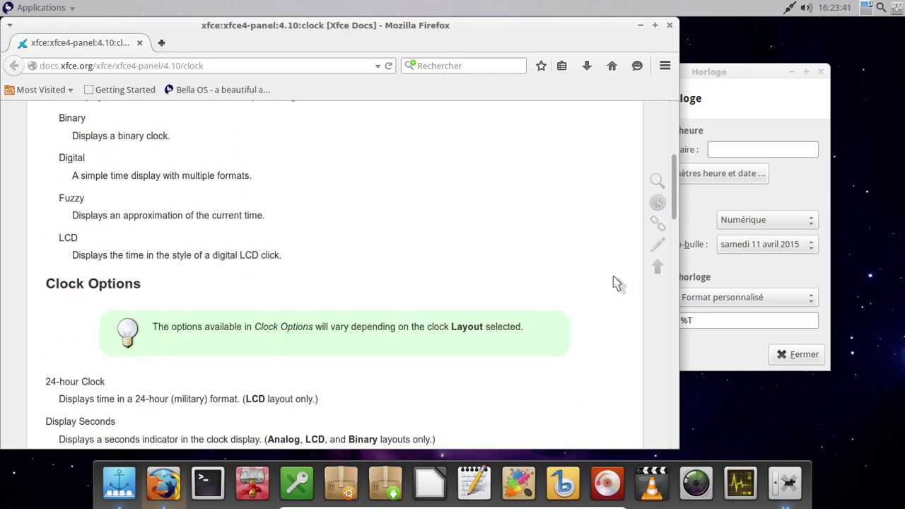
scroll(616, 283, down, 12)
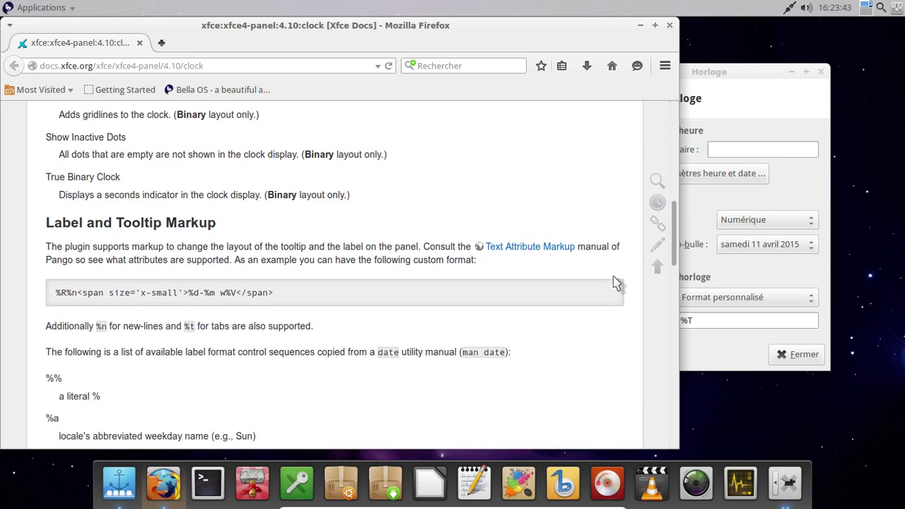
scroll(616, 282, down, 1)
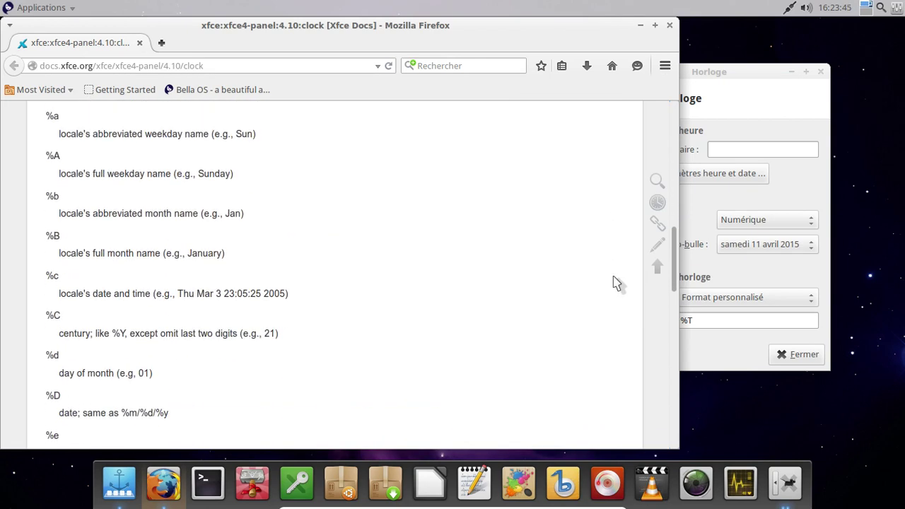
click(739, 94)
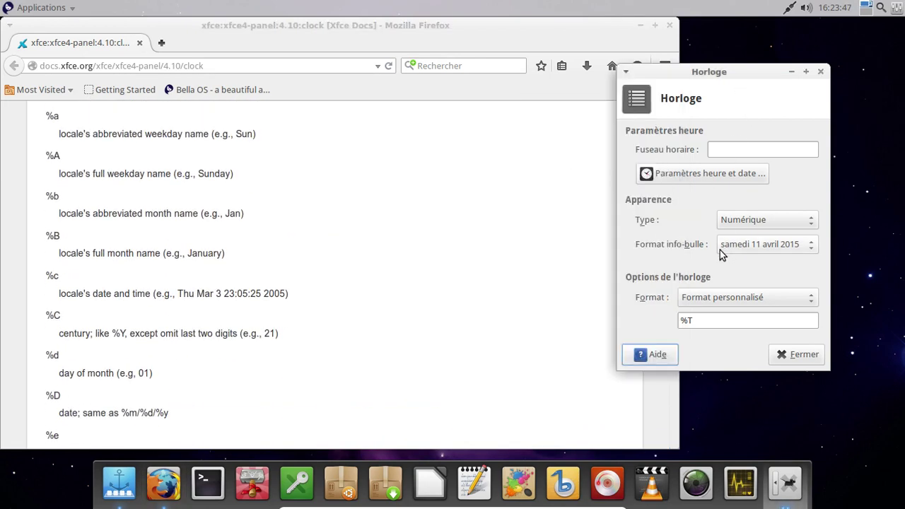
Step: Prefix the custom clock format with a day code, testing %c and %D before keeping %d
click(684, 319)
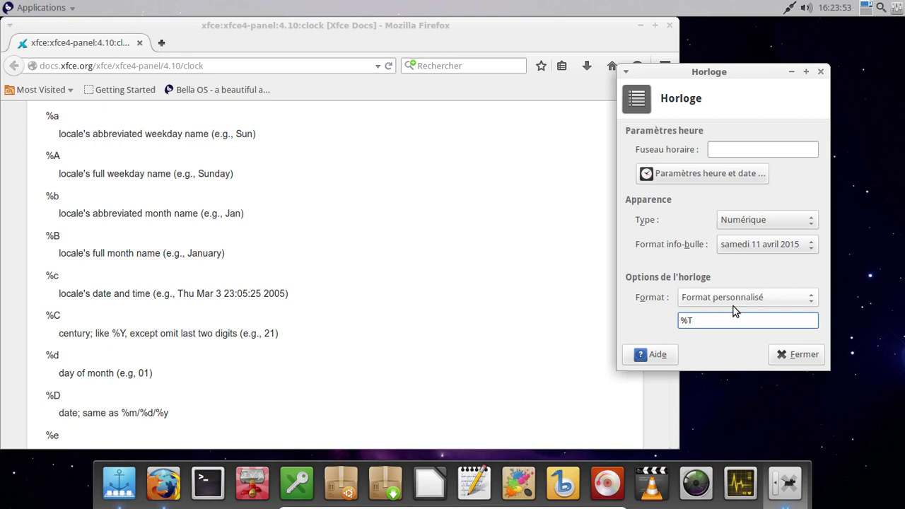
key(Home)
text(%c)
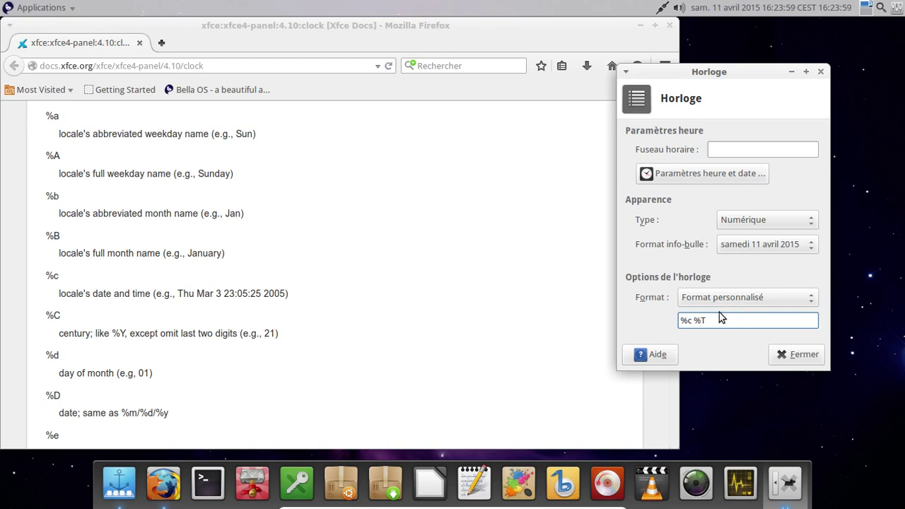
key(BackSpace)
key(BackSpace)
text(d)
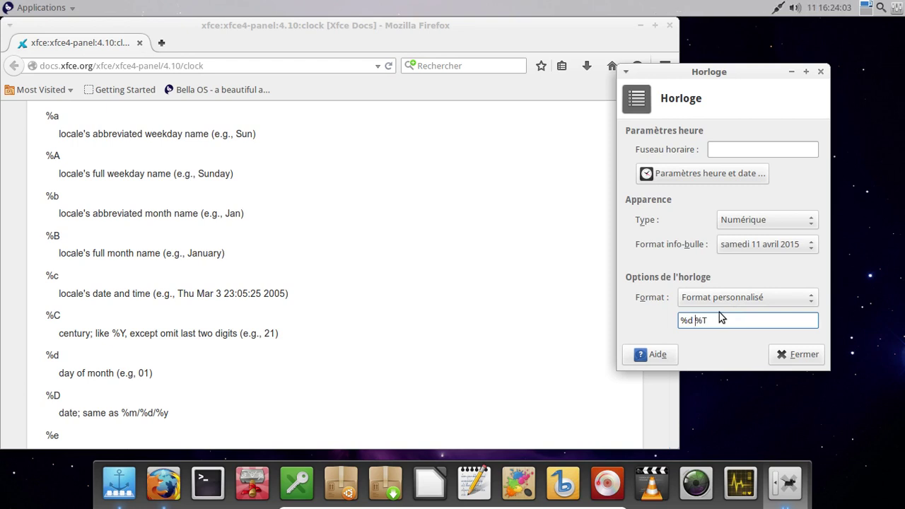
key(BackSpace)
key(BackSpace)
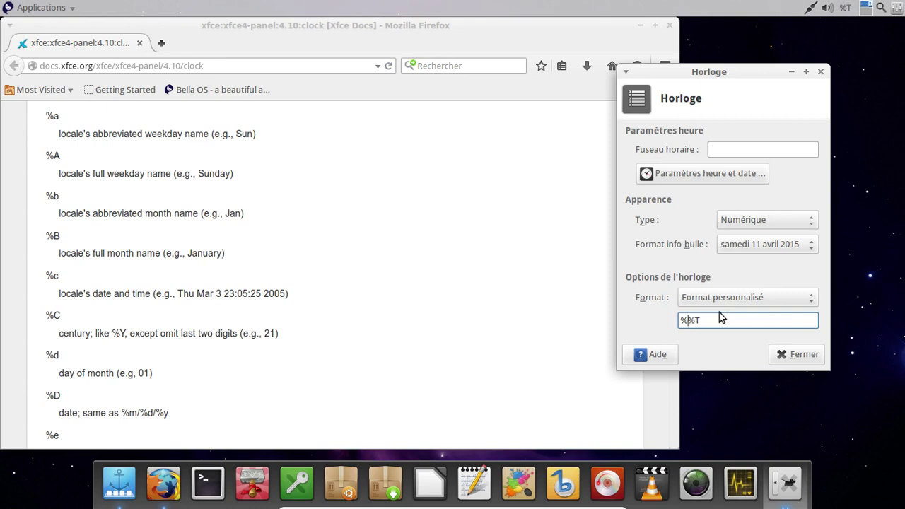
text(D)
key(BackSpace)
key(BackSpace)
text(d)
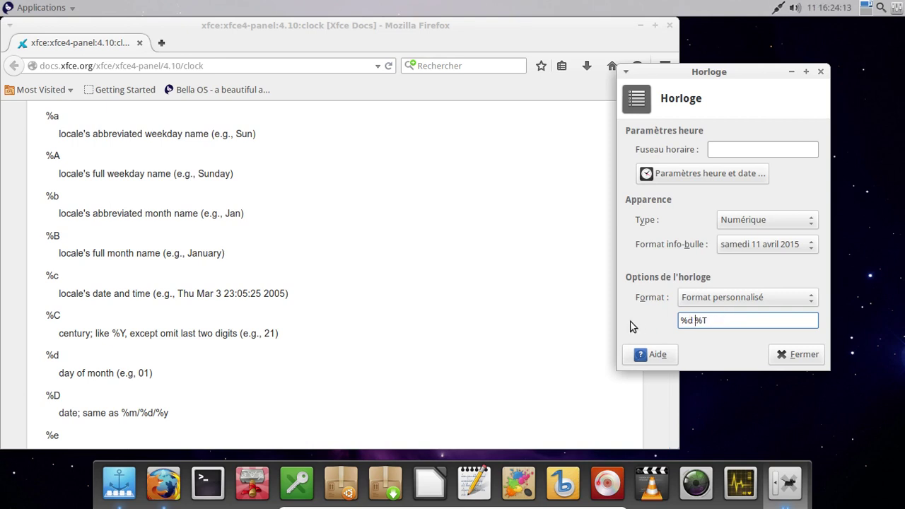
Step: Scroll further through the documentation's format codes, then return to the clock format field
click(486, 308)
scroll(486, 307, down, 1)
scroll(487, 308, down, 2)
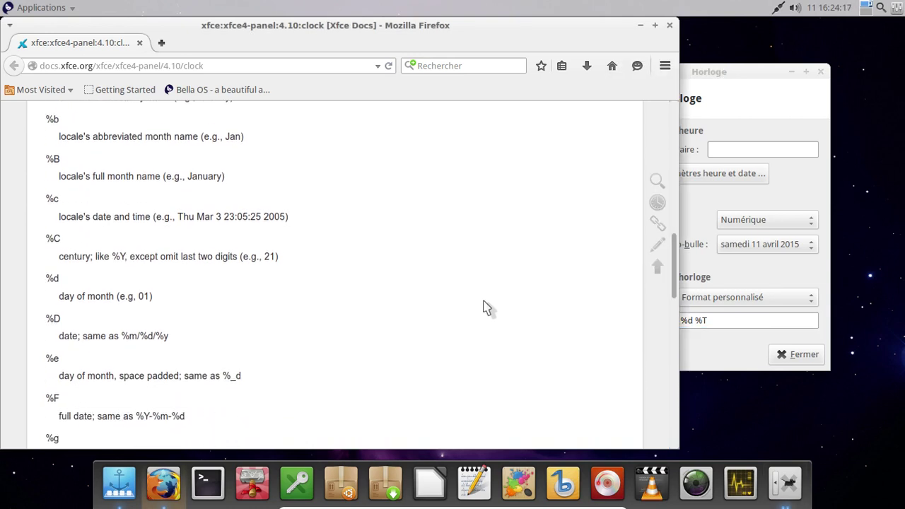
scroll(487, 307, down, 1)
click(717, 277)
Step: Complete the format as %d %B %Y %T, trying %F and %y along the way, and close Horloge
key(BackSpace)
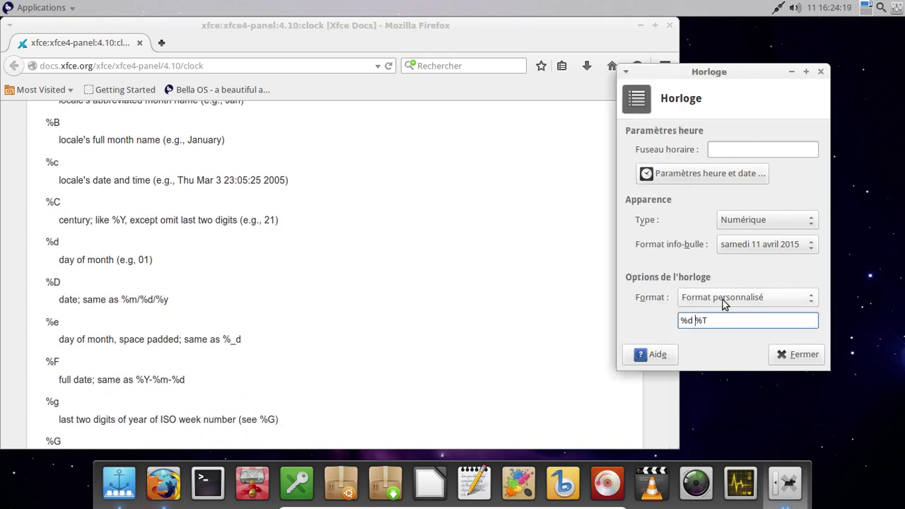
text(F)
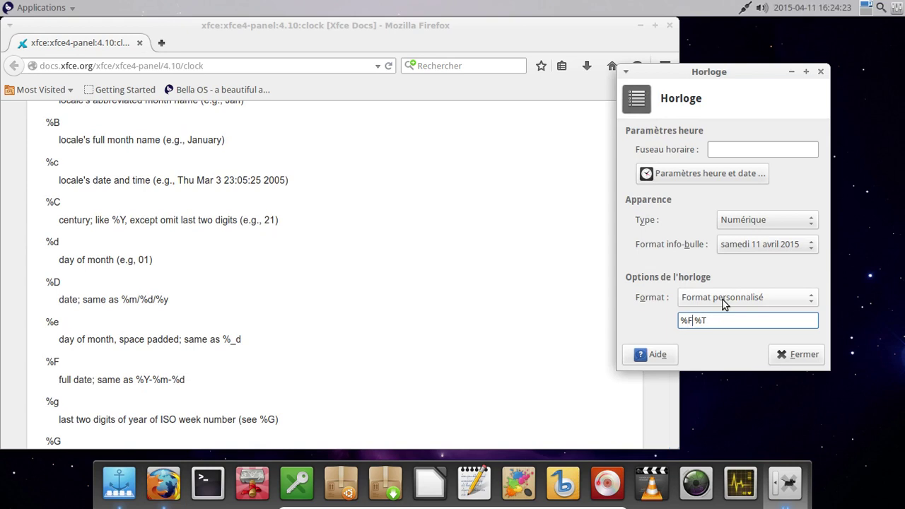
key(BackSpace)
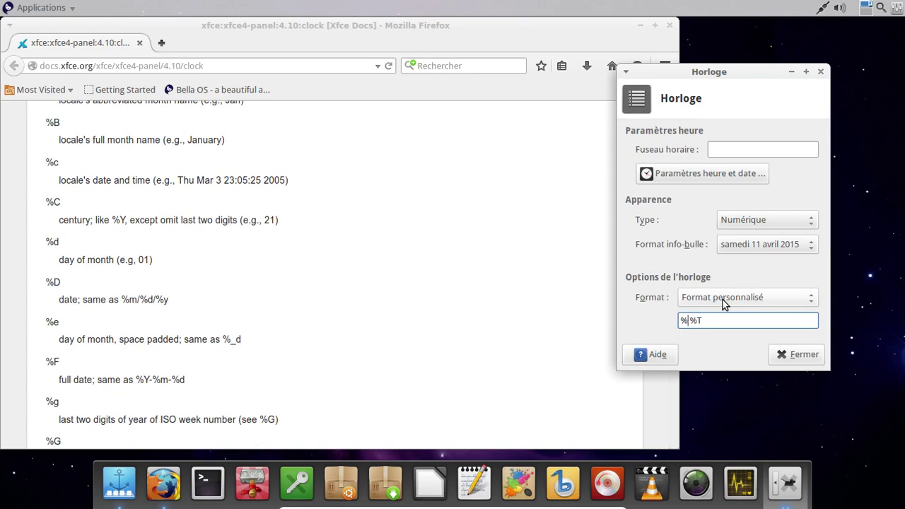
text(B)
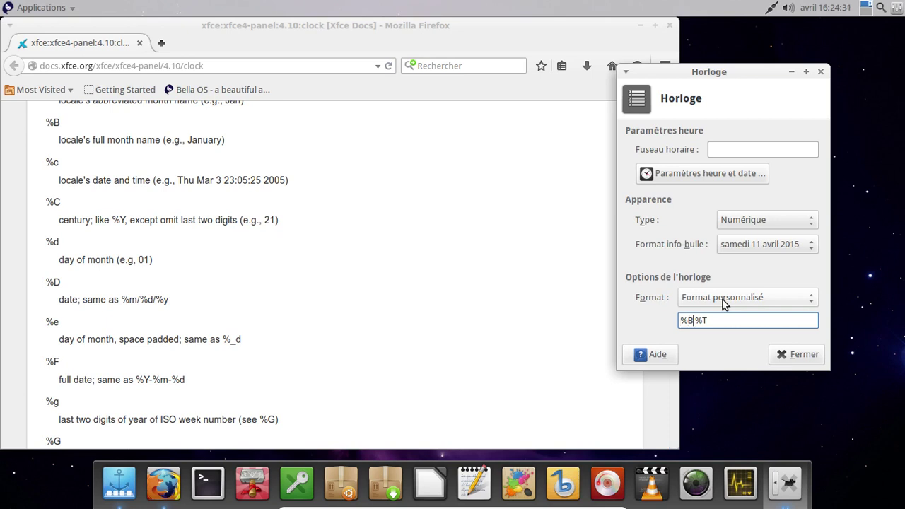
text(%d)
key(Right)
key(Right)
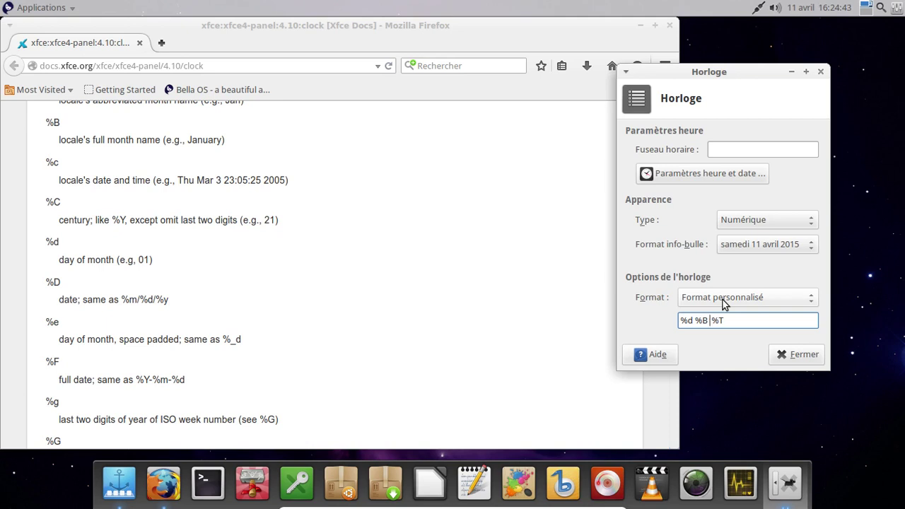
text(/)
key(BackSpace)
text(%y)
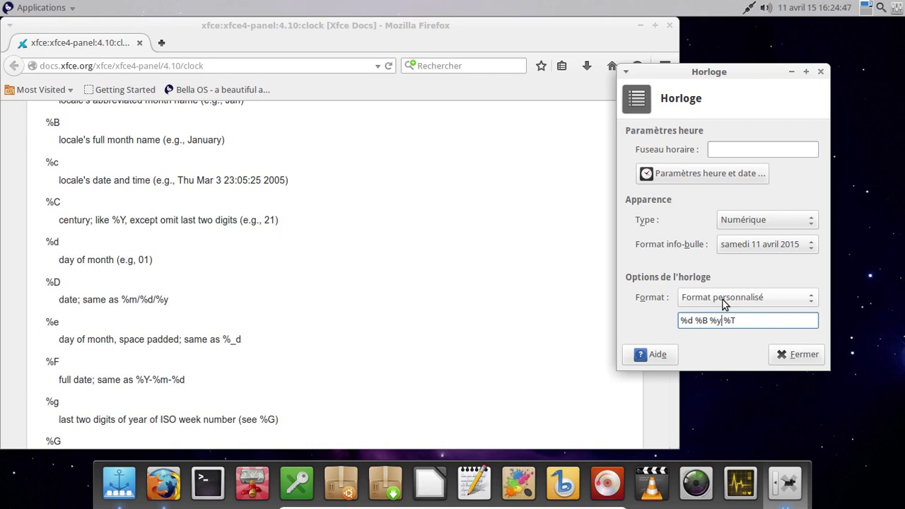
key(BackSpace)
text(Y)
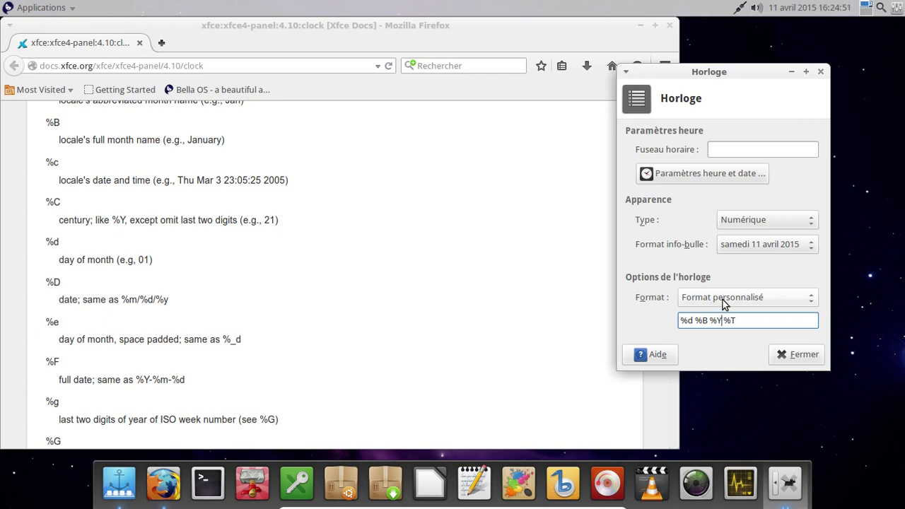
click(783, 354)
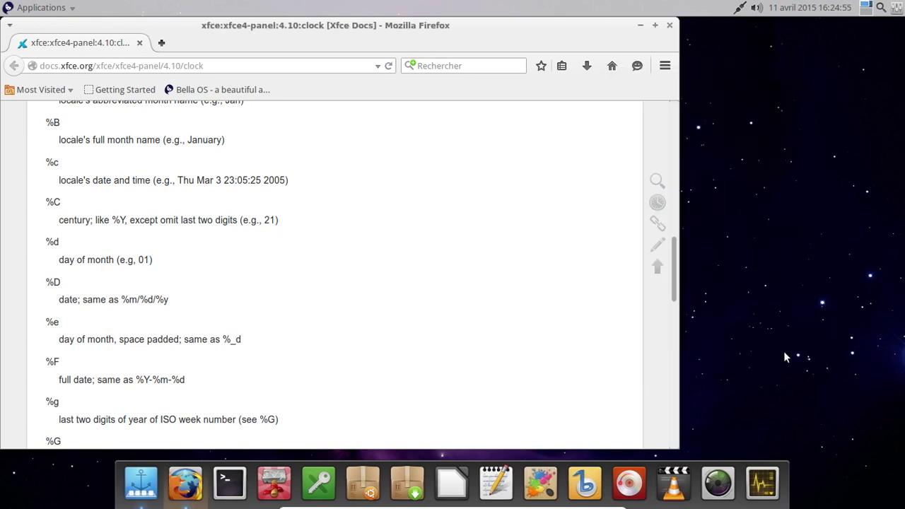
Step: Close Firefox, shrink and centre the Thunar home window, and switch it to icon view with Ctrl+1
click(669, 26)
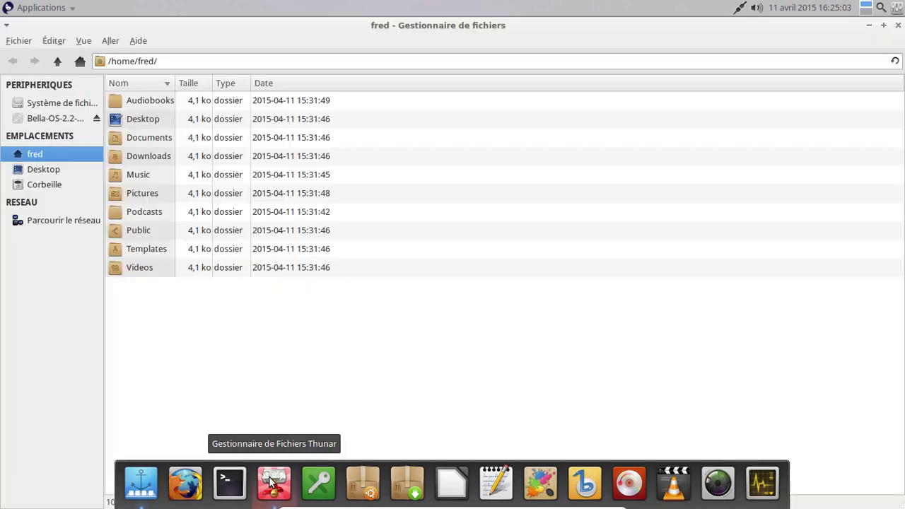
double_click(387, 28)
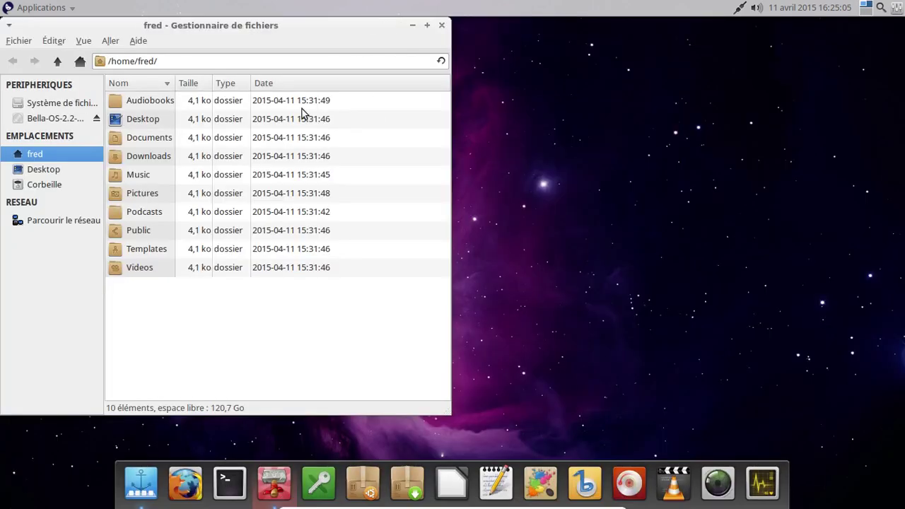
drag(236, 28, 451, 32)
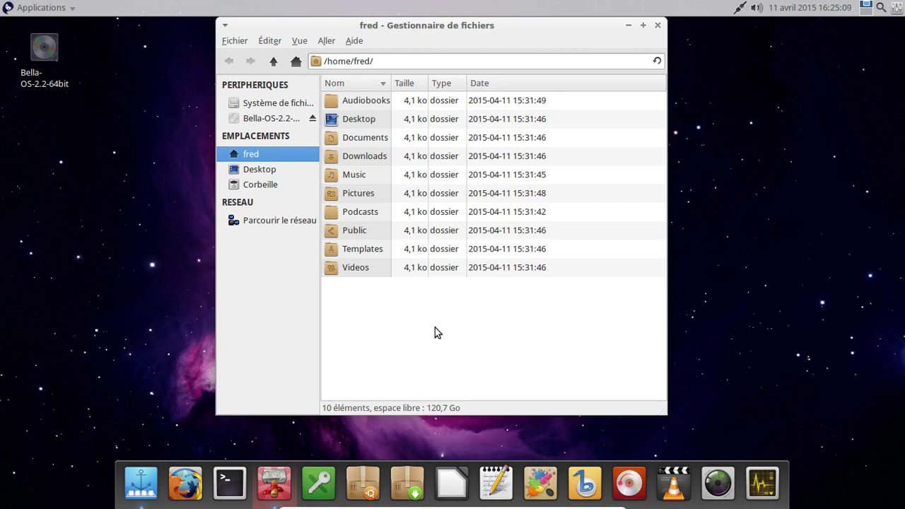
right_click(380, 324)
click(372, 315)
key(ctrl+1)
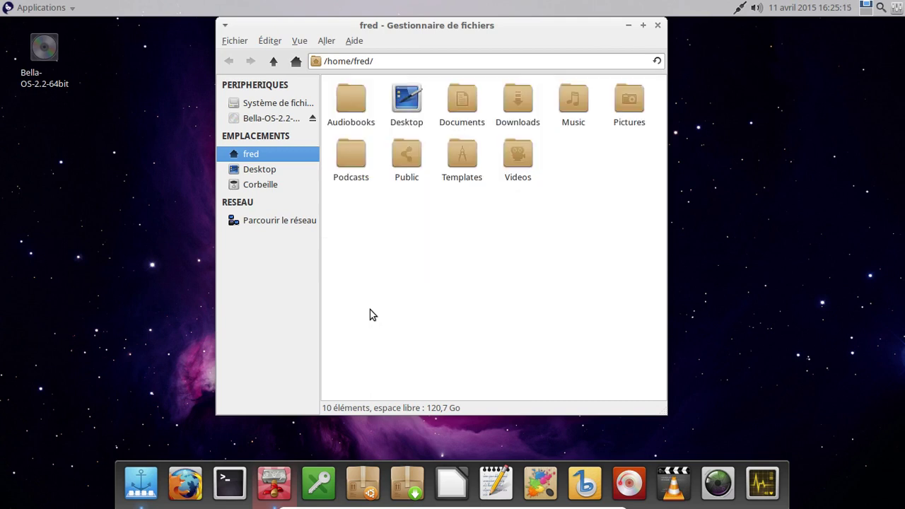
right_click(435, 222)
click(364, 274)
Step: Open a terminal below Thunar, run xdg-user-dirs-update, then list the home folder with ls
click(238, 473)
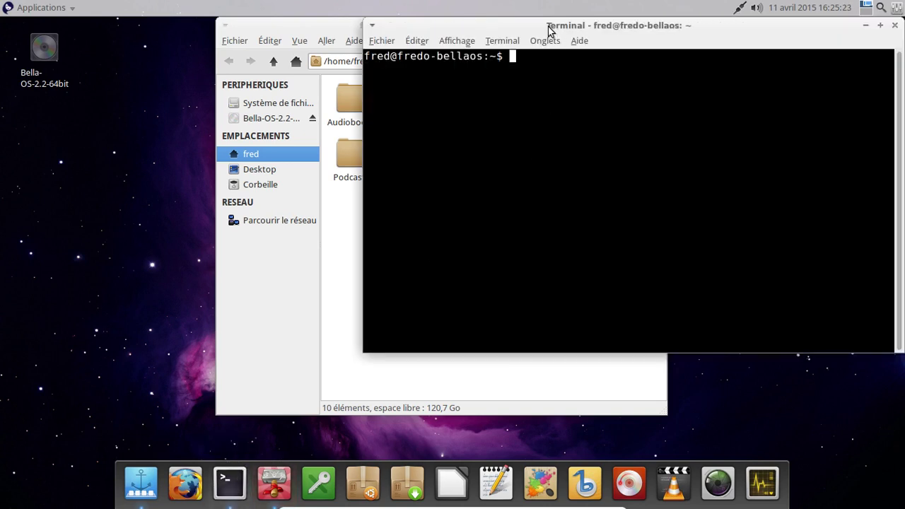
drag(548, 29, 445, 220)
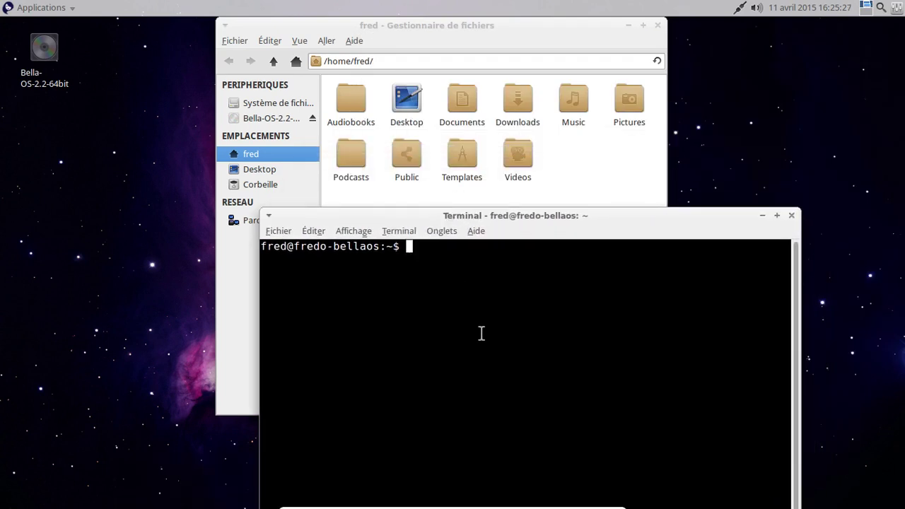
text(xdg-user-dirs-)
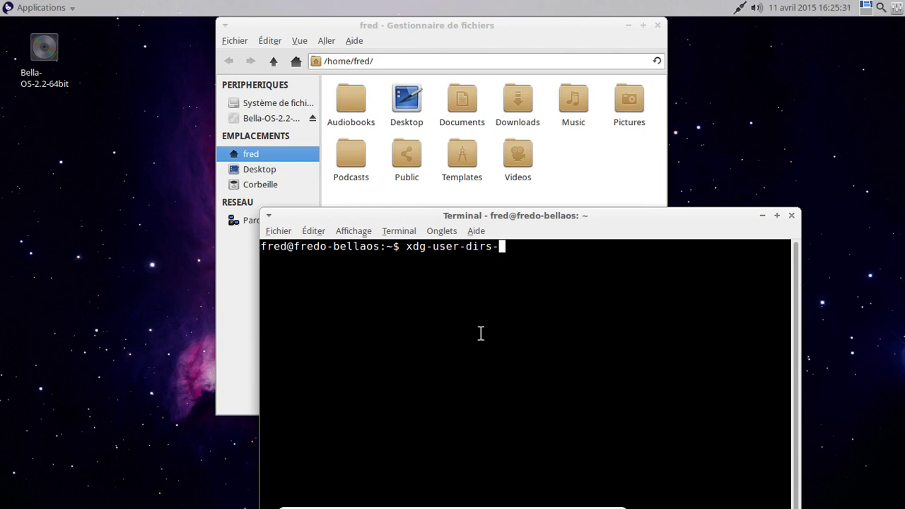
text(update)
key(Return)
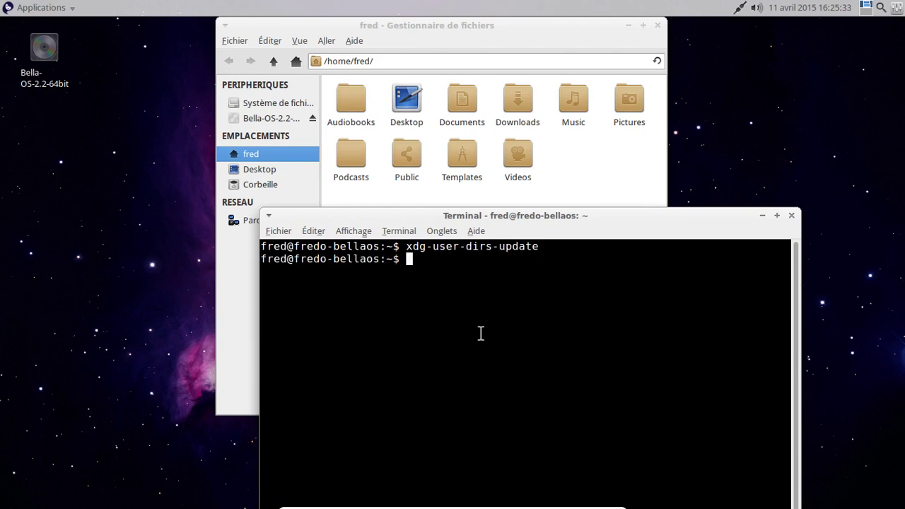
text(ls)
key(Return)
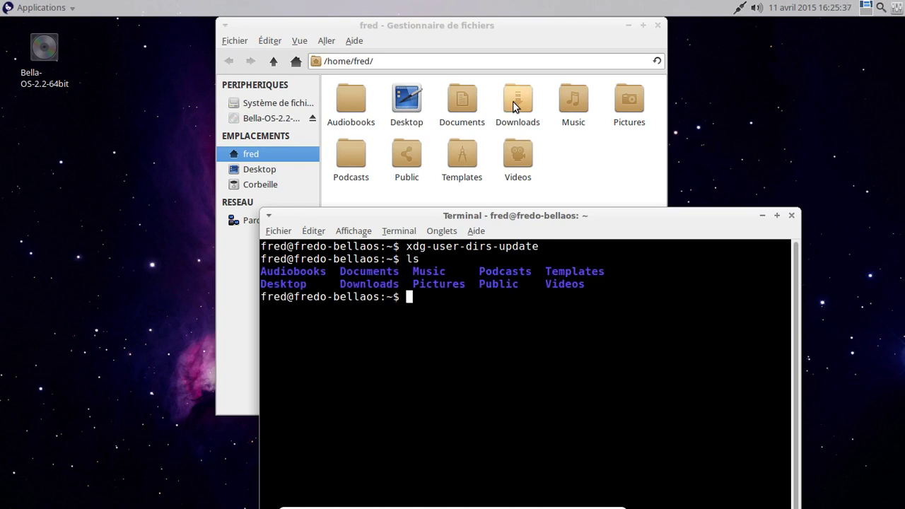
Step: Select Downloads, Music, Pictures, Templates and Videos and permanently delete them with Shift+Delete
click(530, 103)
ctrl+click(574, 106)
ctrl+click(613, 107)
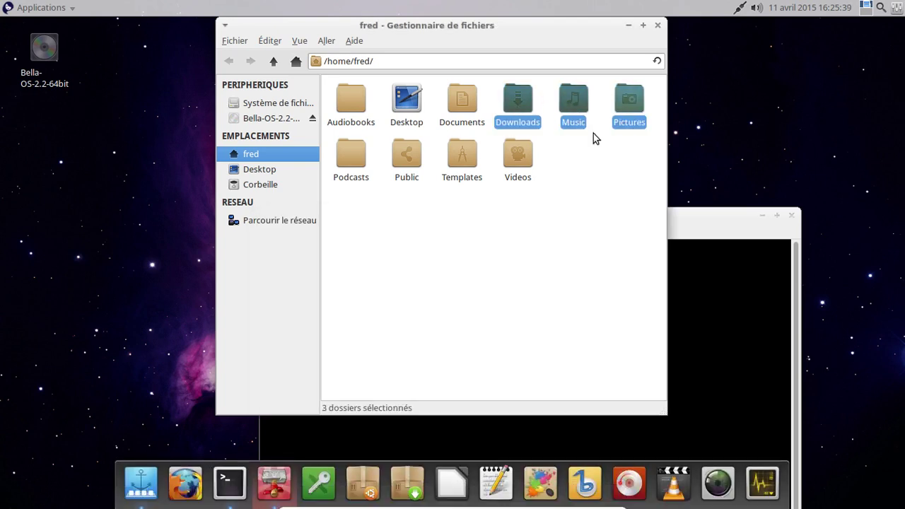
ctrl+click(458, 168)
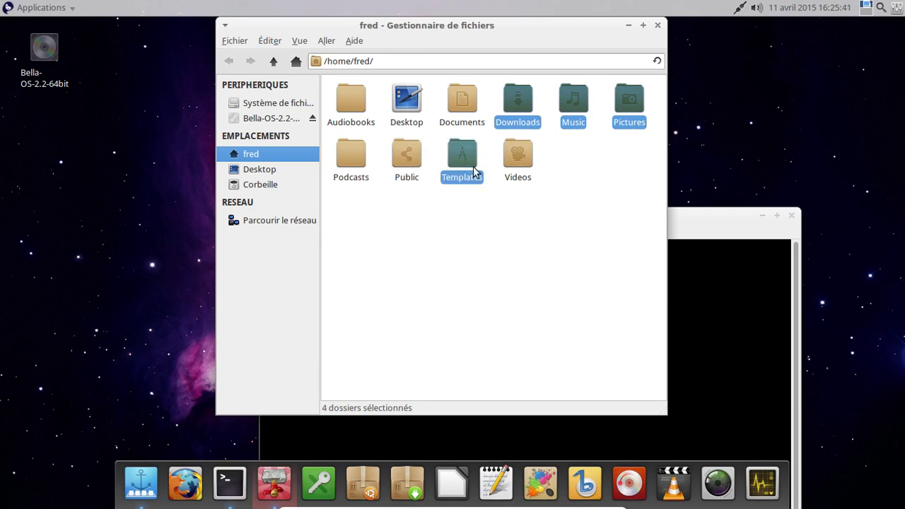
ctrl+click(514, 172)
key(shift+Delete)
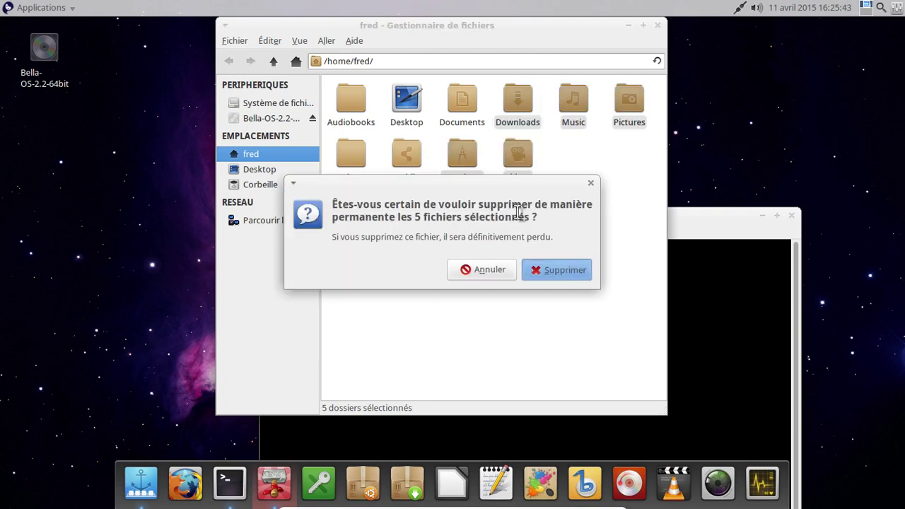
key(Return)
click(736, 339)
Step: Rerun xdg-user-dirs-update from the terminal history
key(Up)
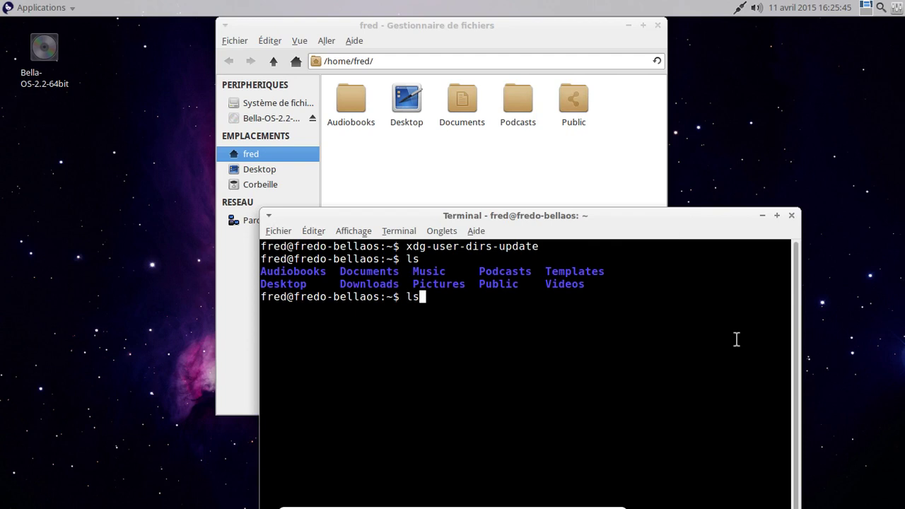
key(Up)
key(Return)
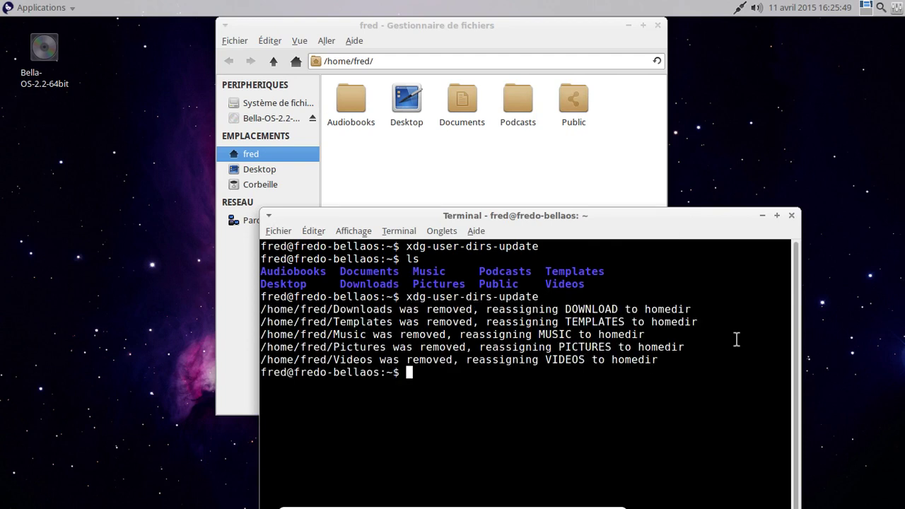
Step: Change into ~/.local and then ~/.local/share, listing each with ls
text(cd .lo)
key(Tab)
key(Return)
text(ls)
key(Return)
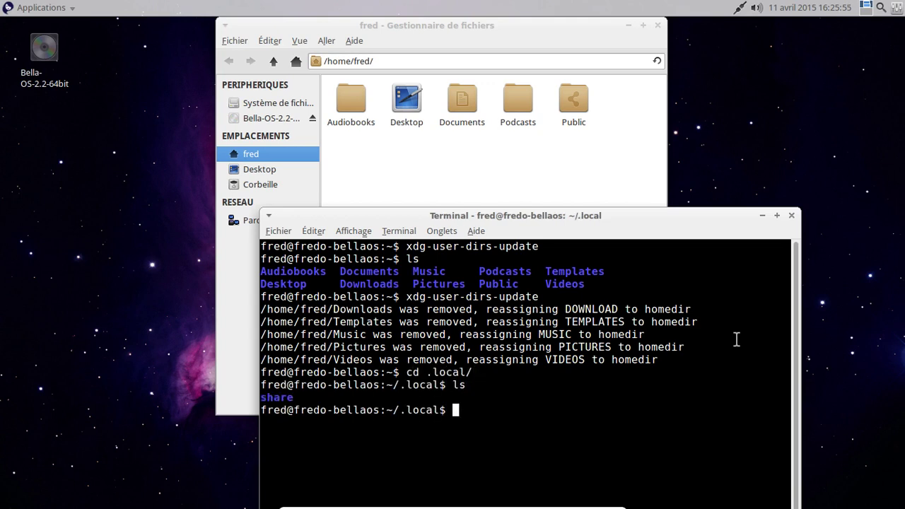
text(cd s)
key(Tab)
key(Return)
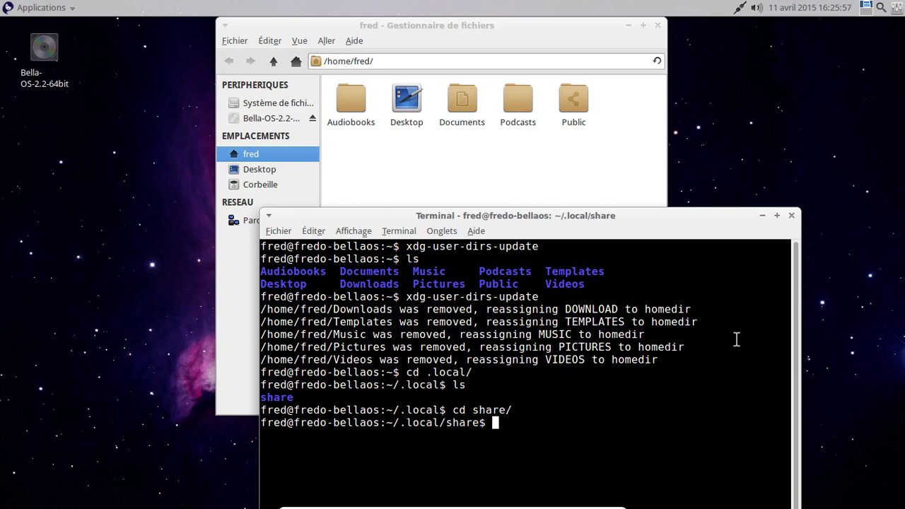
text(ls)
key(Return)
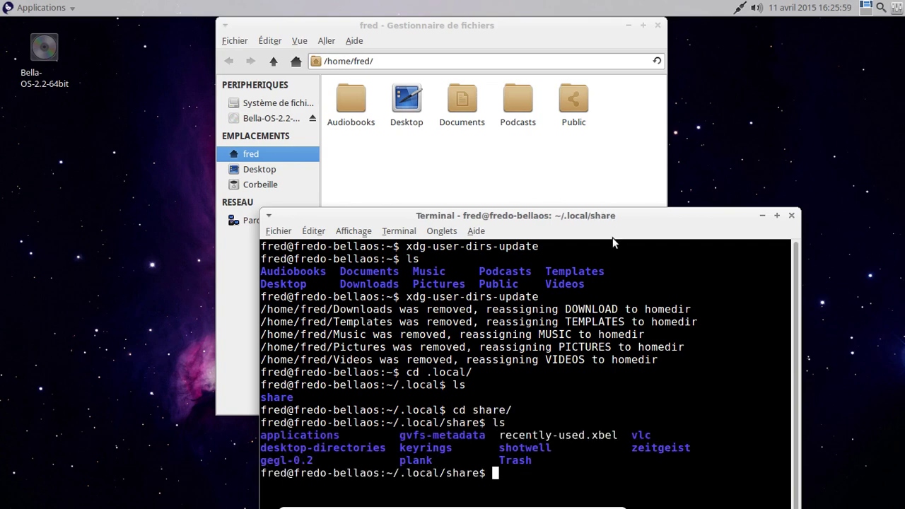
Step: List the desktop-directories folder, then climb back up to the home folder with cd .
drag(609, 216, 569, 123)
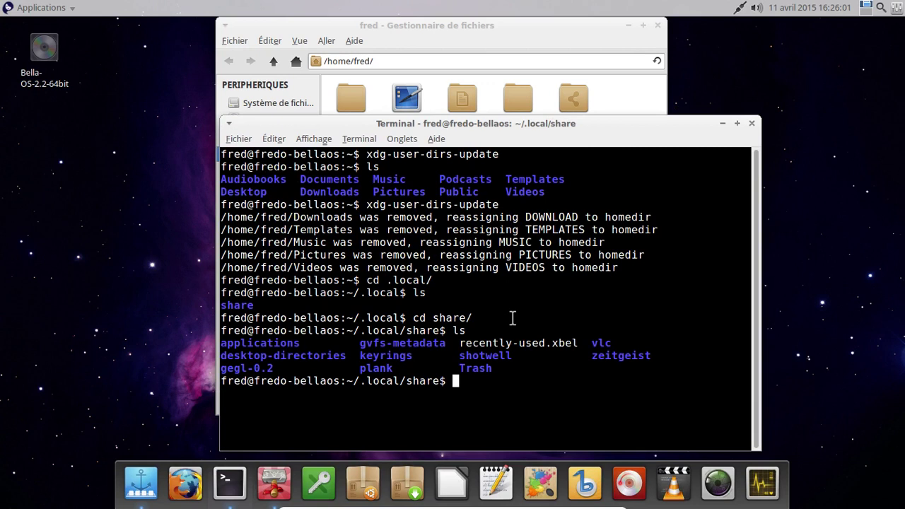
text(cd de)
key(Tab)
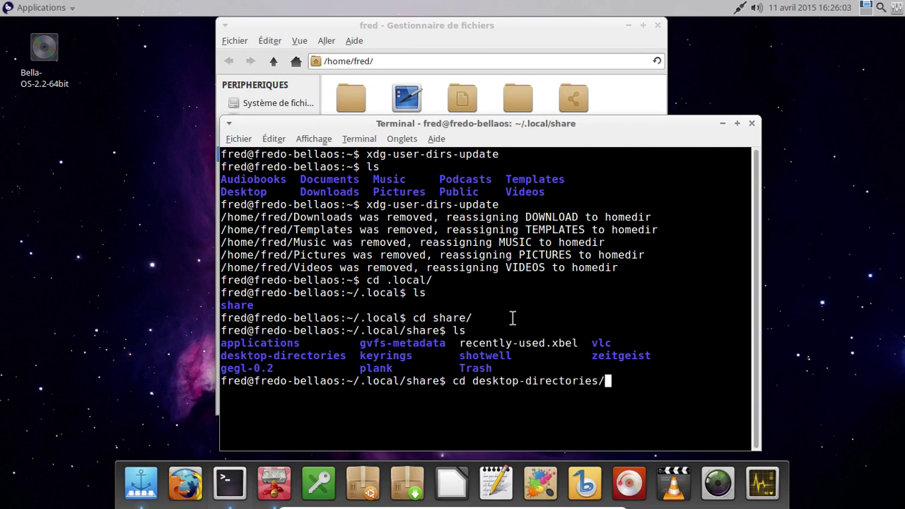
key(Return)
text(ls)
key(Return)
text(cd ..)
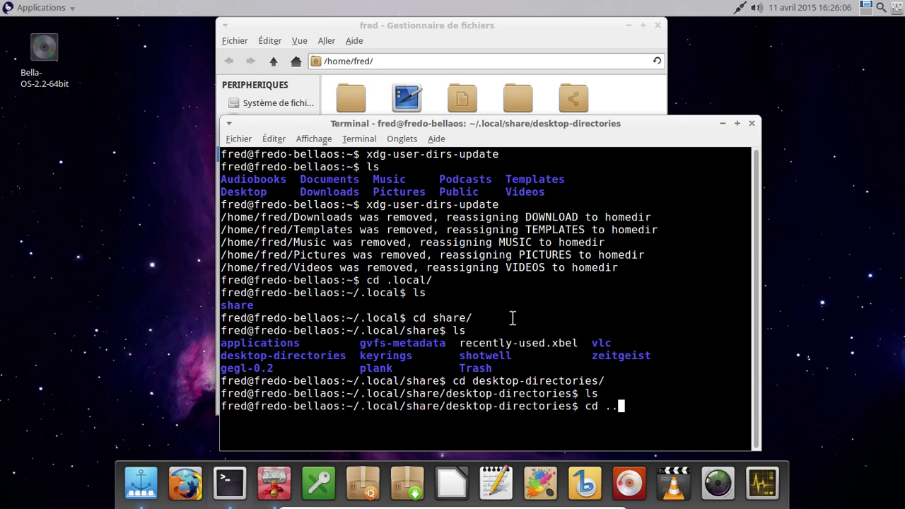
key(Return)
text(cd )
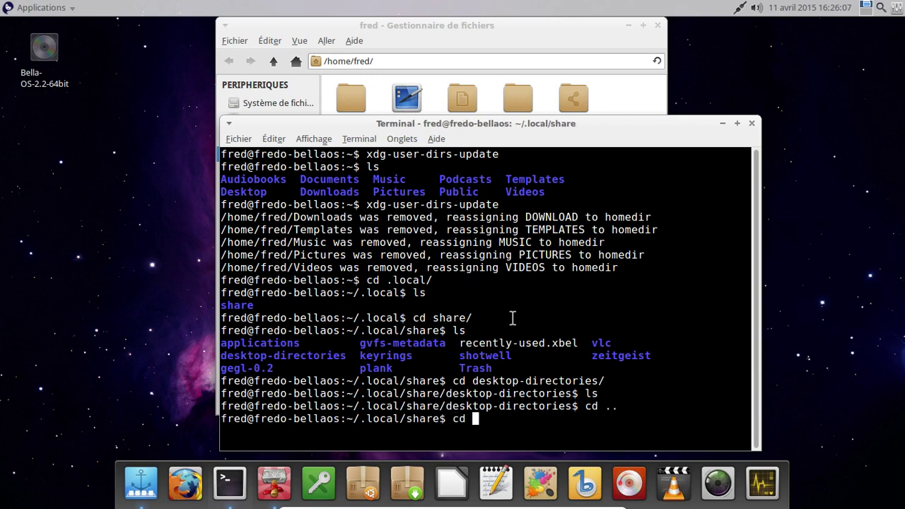
text(..)
key(Return)
text(cd ..)
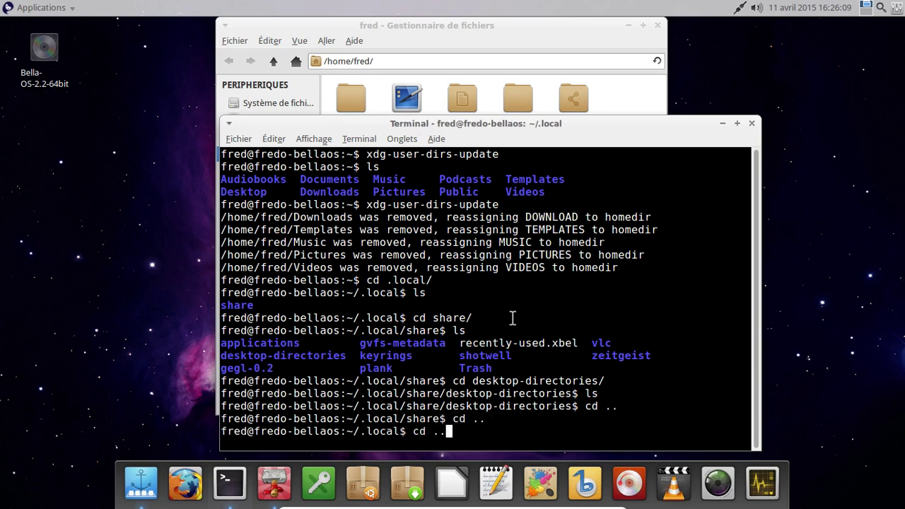
key(Return)
Step: List ~/.config and open user-dirs.locale in nano
text(cd .config)
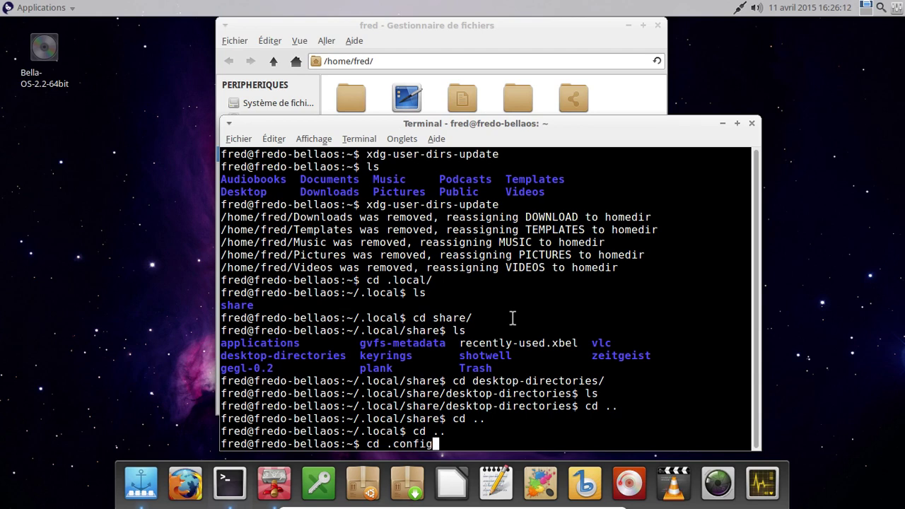
key(Return)
text(ls)
key(Return)
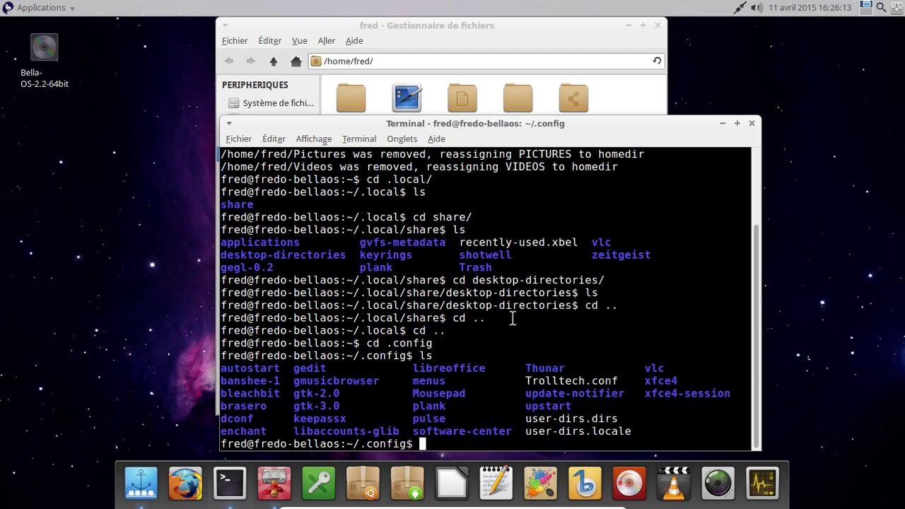
text(nano us)
key(Tab)
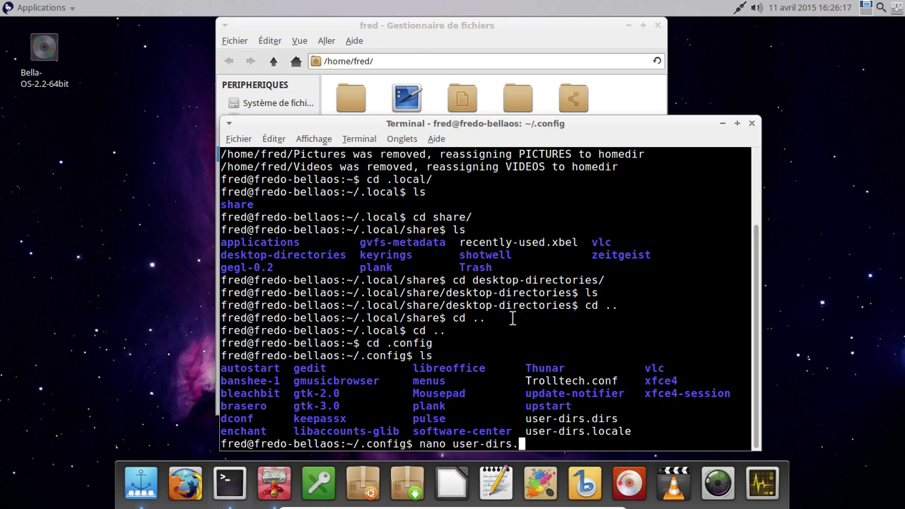
text(locale)
key(Return)
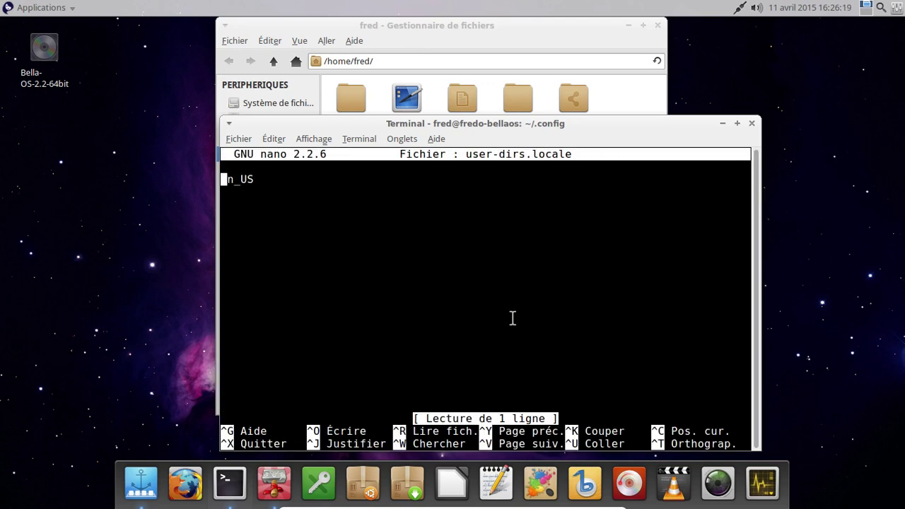
Step: Change the locale in user-dirs.locale from en_US to fr_FR and save the file
key(Delete)
key(Delete)
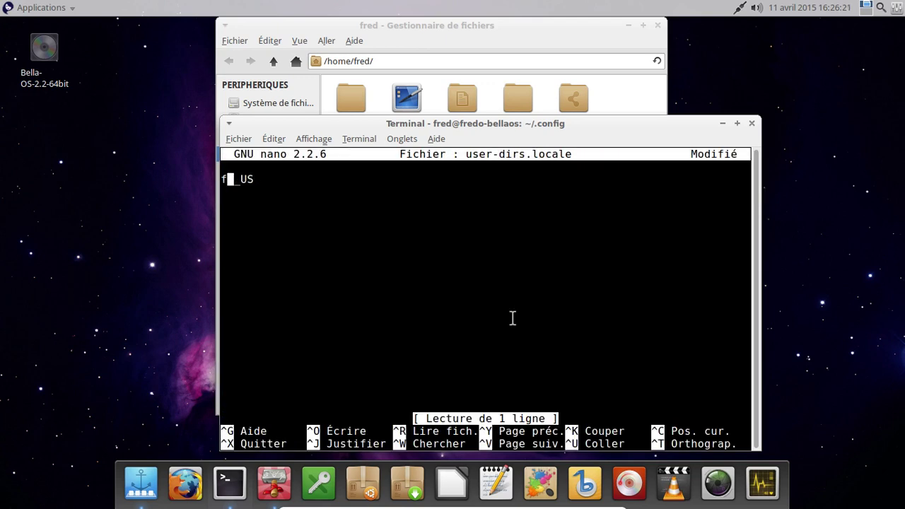
text(fr)
key(Right)
key(Delete)
key(Delete)
text(FR)
key(ctrl+x)
key(o)
key(Return)
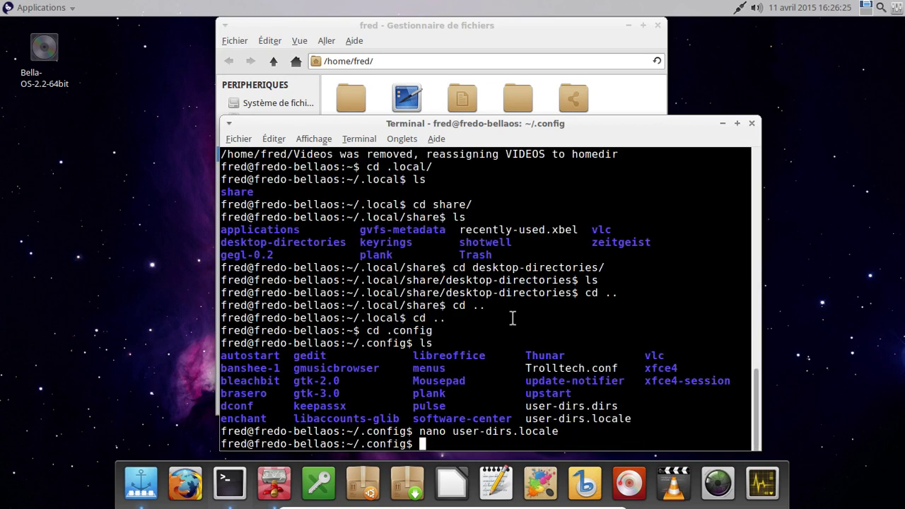
Step: Review the XDG folder paths in user-dirs.dirs in nano, then rerun xdg-user-dirs-update
key(Up)
key(BackSpace)
key(BackSpace)
key(BackSpace)
key(BackSpace)
key(BackSpace)
key(BackSpace)
key(BackSpace)
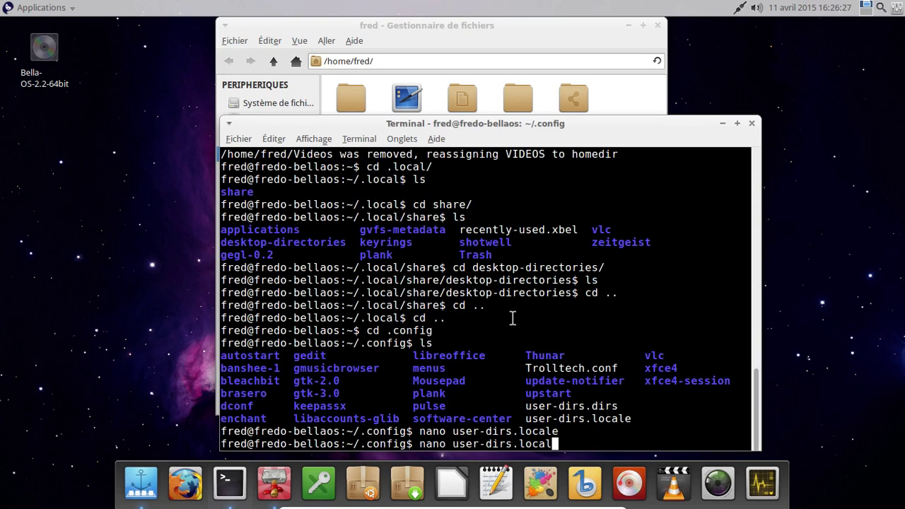
text(dirs)
key(Return)
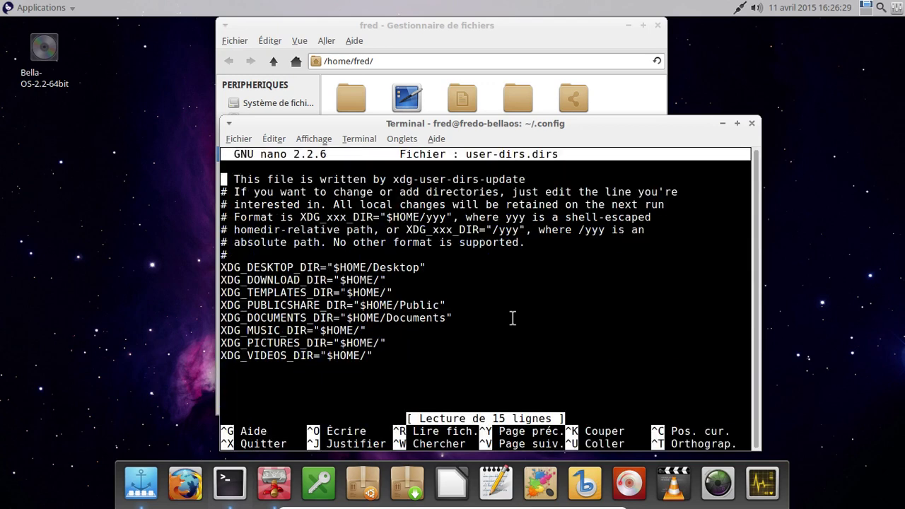
key(Down)
key(Down)
key(Down)
key(Down)
key(Down)
key(Down)
key(Down)
key(Down)
key(End)
key(BackSpace)
key(ctrl+x)
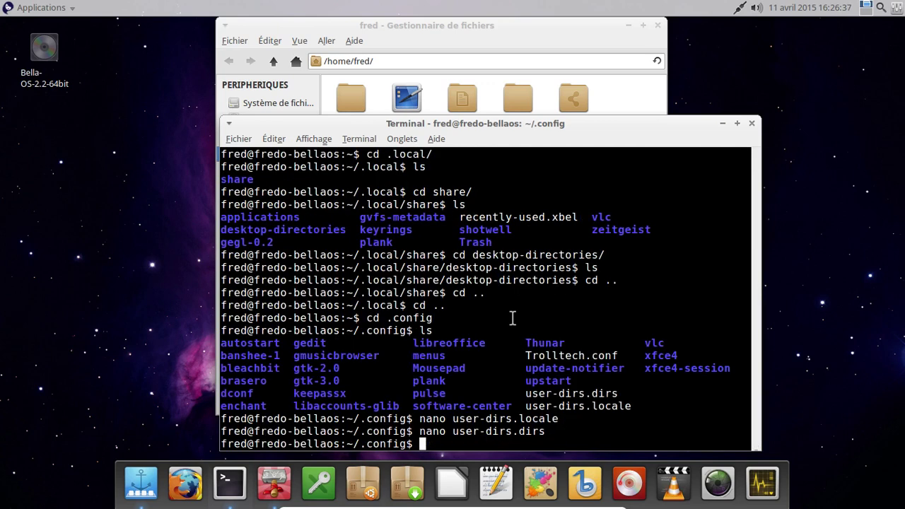
text(xdg-user-dirs-)
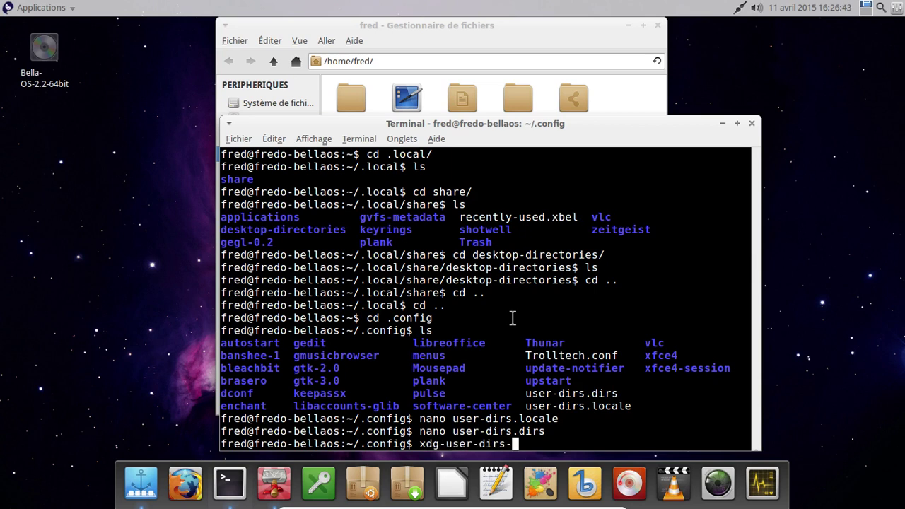
text(update)
key(Return)
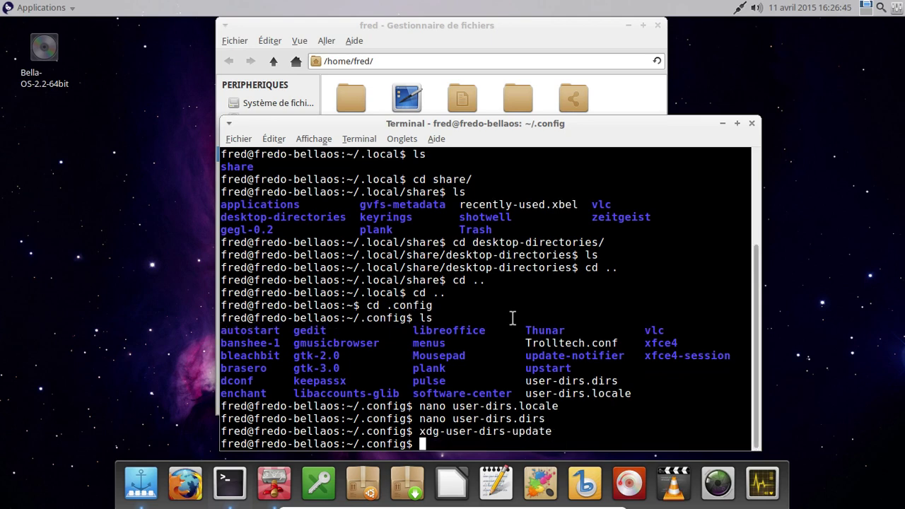
Step: List the .config contents, return home, list the home folder and try launching mc
text(ls)
key(Return)
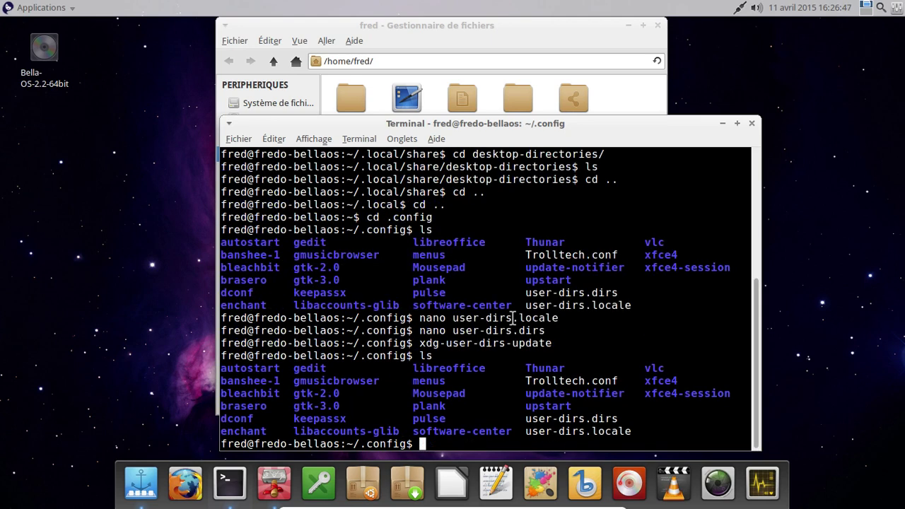
text(cd)
key(Return)
text(ls)
key(Return)
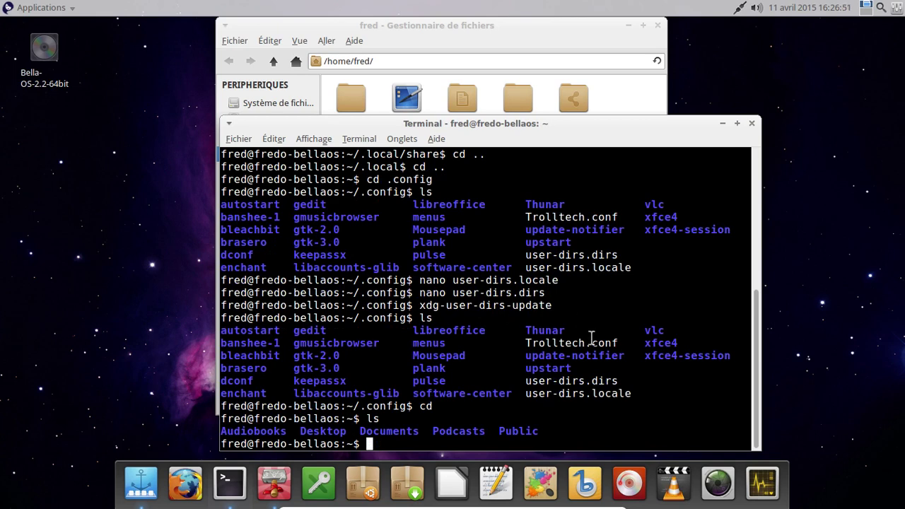
text(mc)
key(Return)
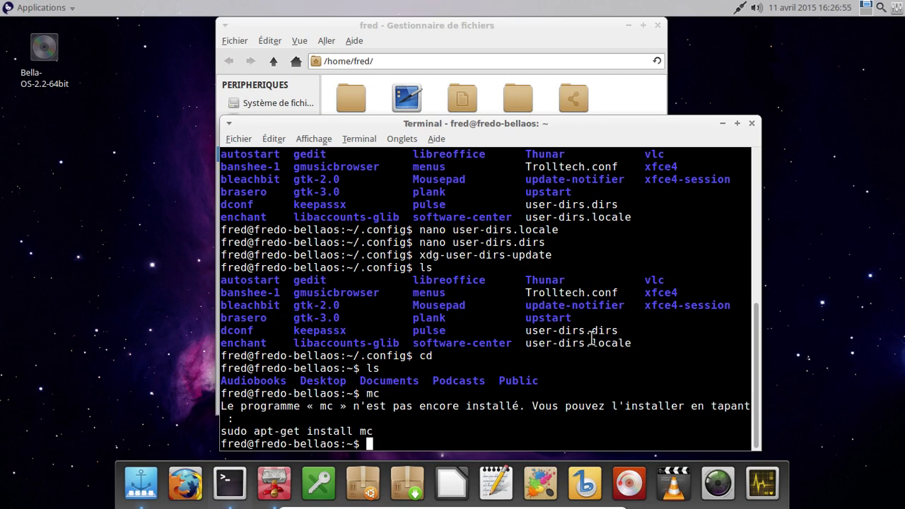
Step: Go into the .config folder and list its contents
text(rm)
key(BackSpace)
key(BackSpace)
key(BackSpace)
text(cd .c)
key(Tab)
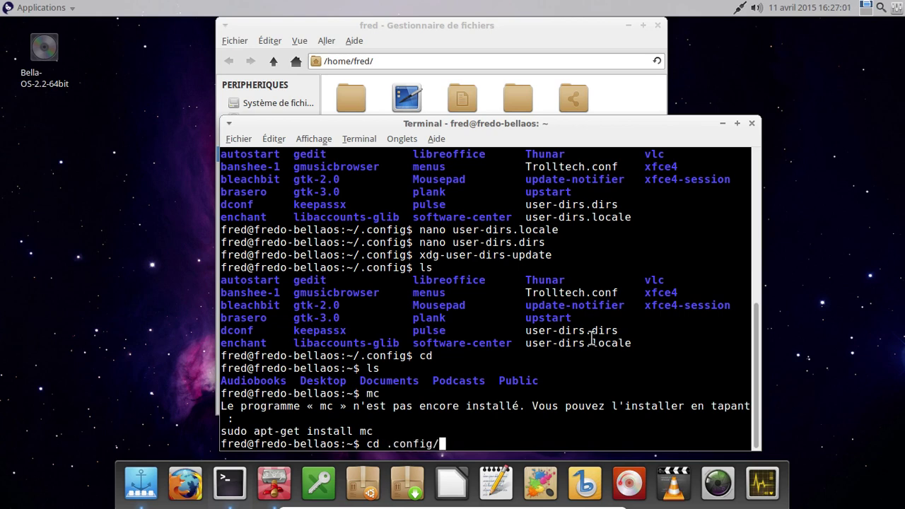
key(Return)
text(ls)
key(Return)
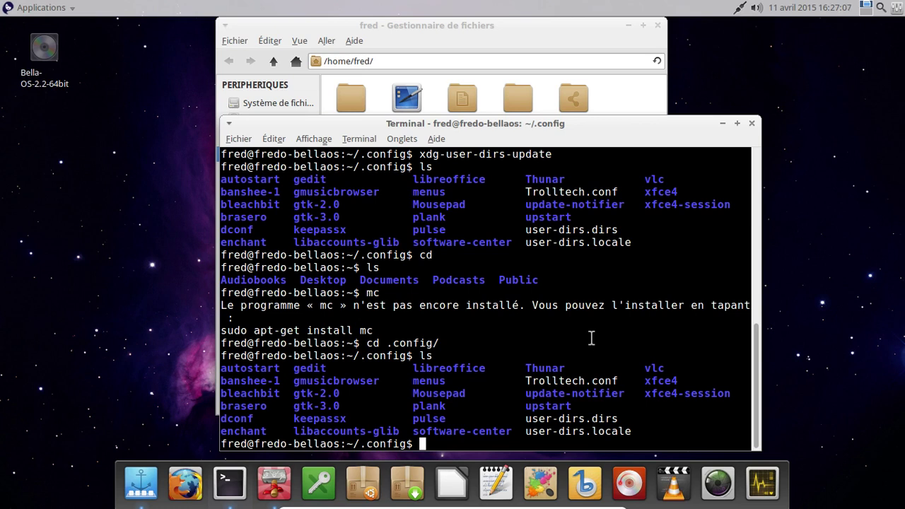
Step: Delete user-dirs.dirs with rm -f
text(rml)
key(BackSpace)
key(BackSpace)
text(-f user)
key(Tab)
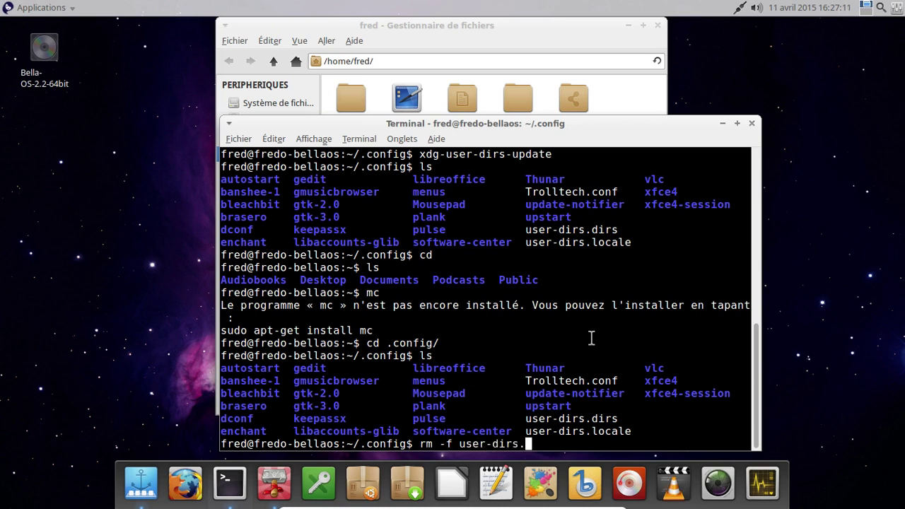
text(dirs)
key(Return)
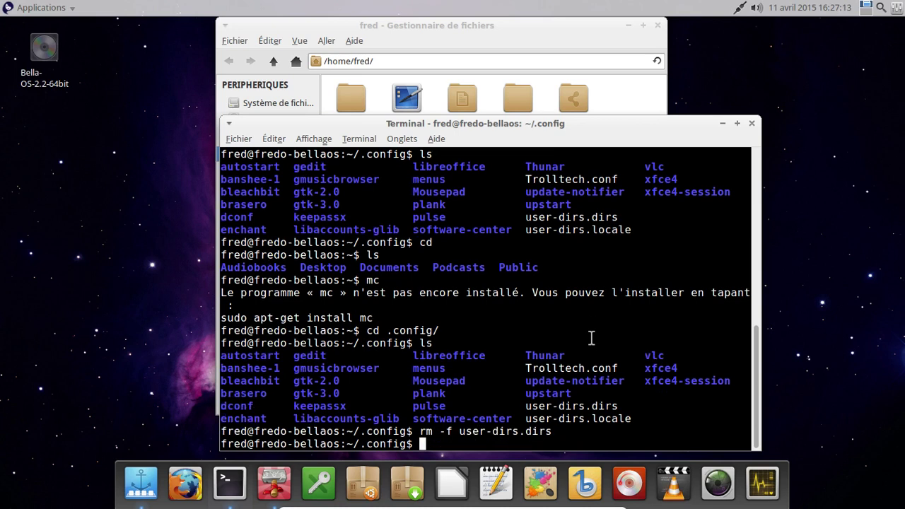
Step: Return to the home folder and rerun xdg-user-dirs-update from command history
text(cd)
key(Return)
key(Up)
key(Up)
key(Up)
key(Up)
key(Up)
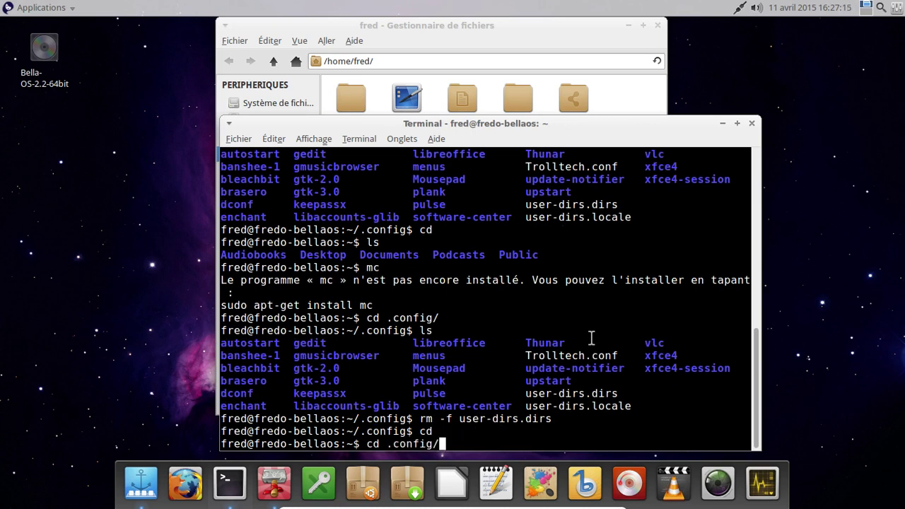
key(Up)
key(Up)
key(Up)
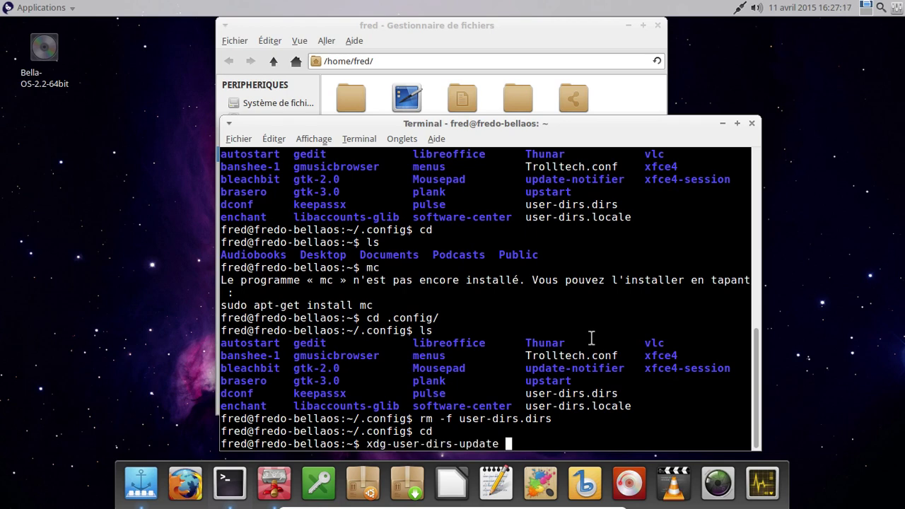
key(Return)
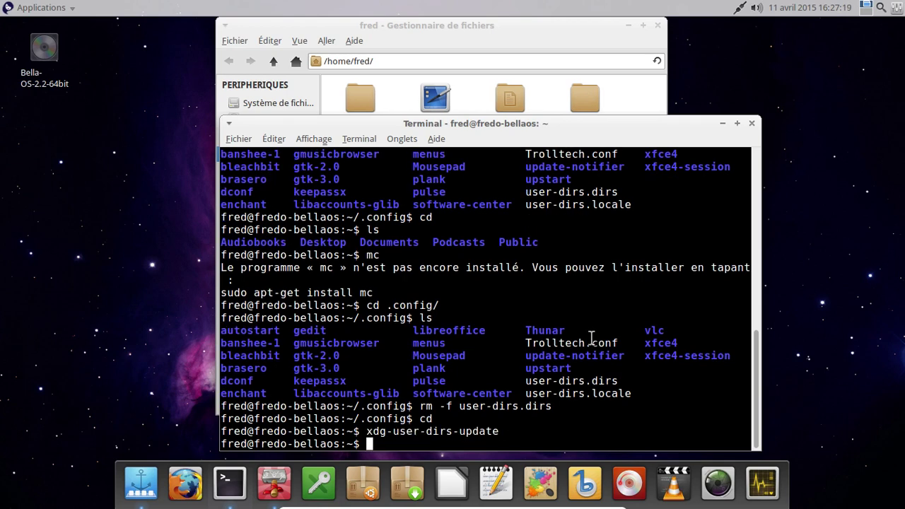
Step: Close the Thunar file manager and the terminal windows
click(487, 36)
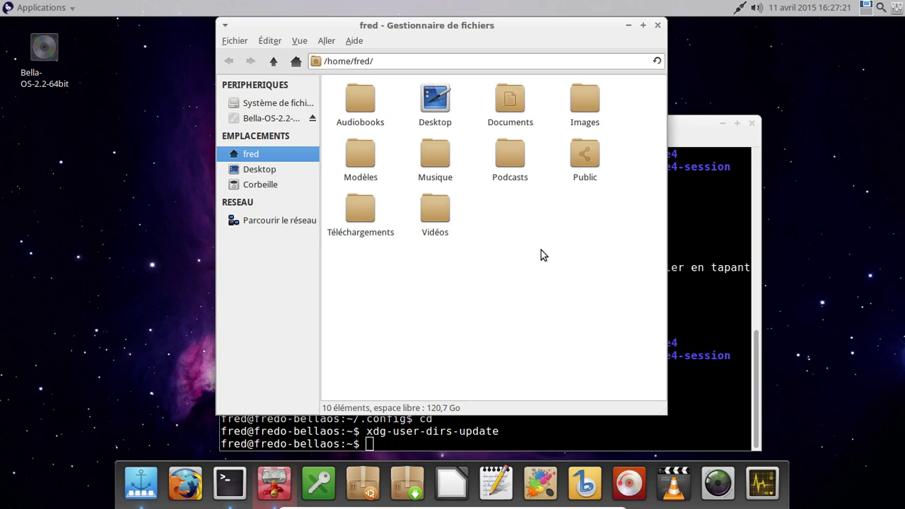
click(657, 26)
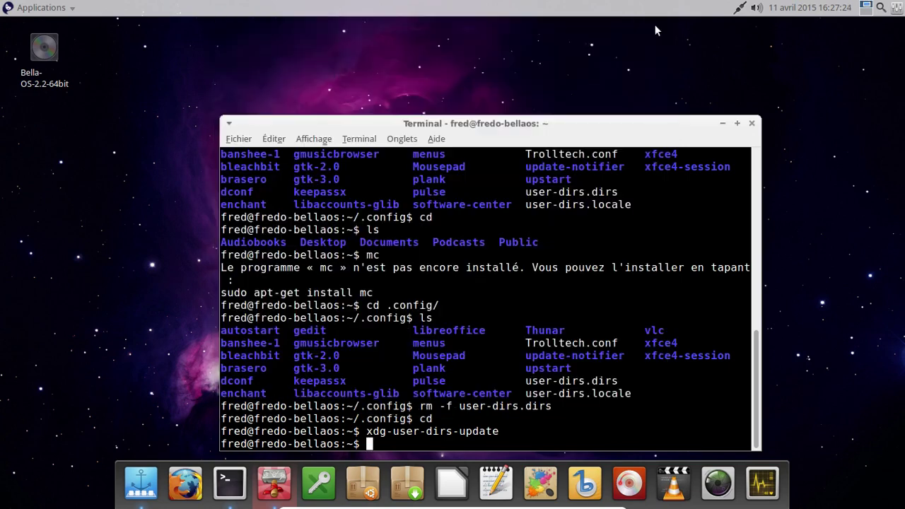
click(754, 123)
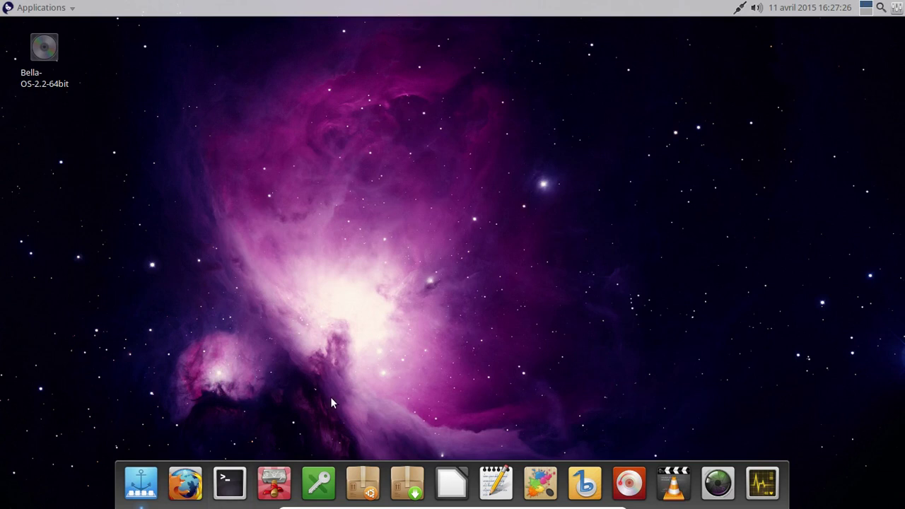
Step: Reopen and close Thunar at the home folder, then choose Se Déconnecter from Applications
click(274, 477)
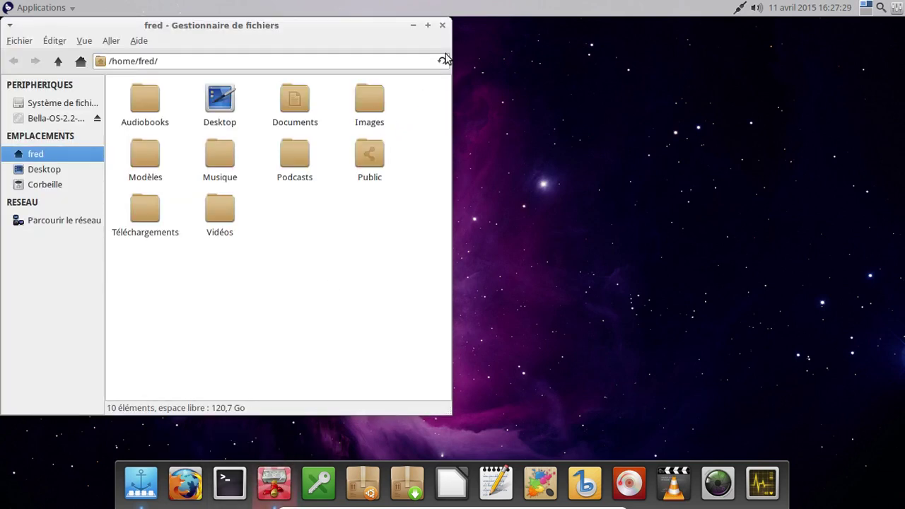
click(442, 27)
click(57, 8)
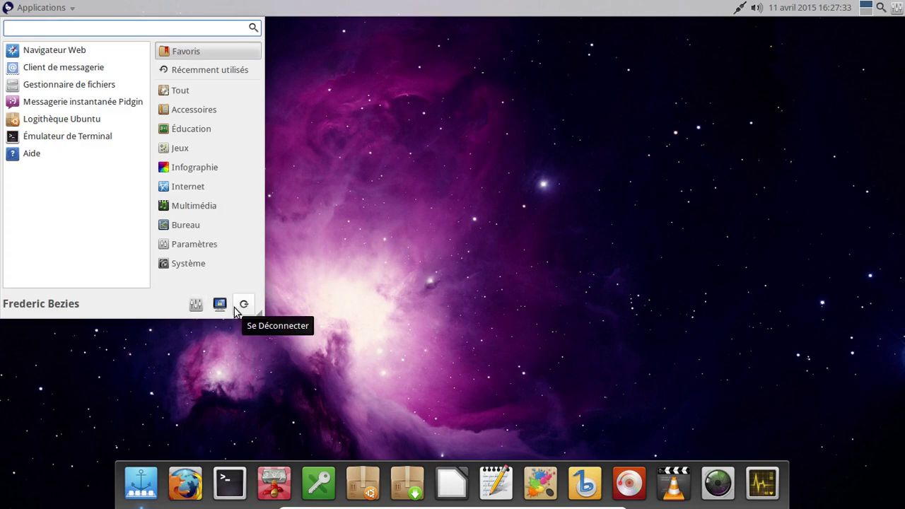
click(243, 304)
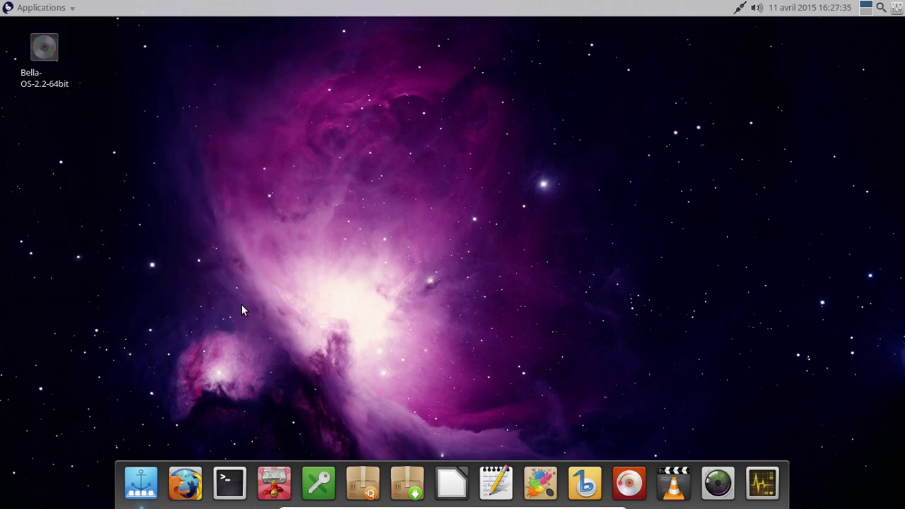
Step: Confirm Déconnexion, then log back in at the LightDM greeter with the account password
click(373, 205)
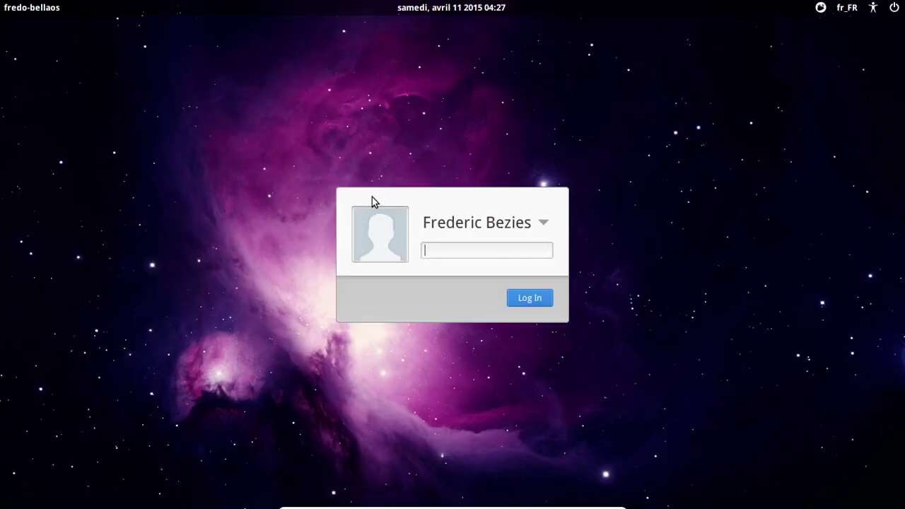
text(******)
key(Return)
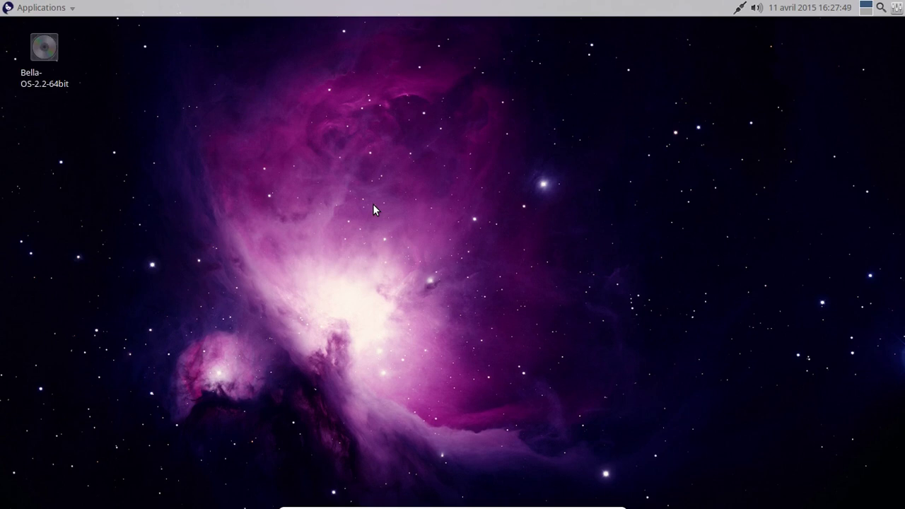
mouse_move(208, 505)
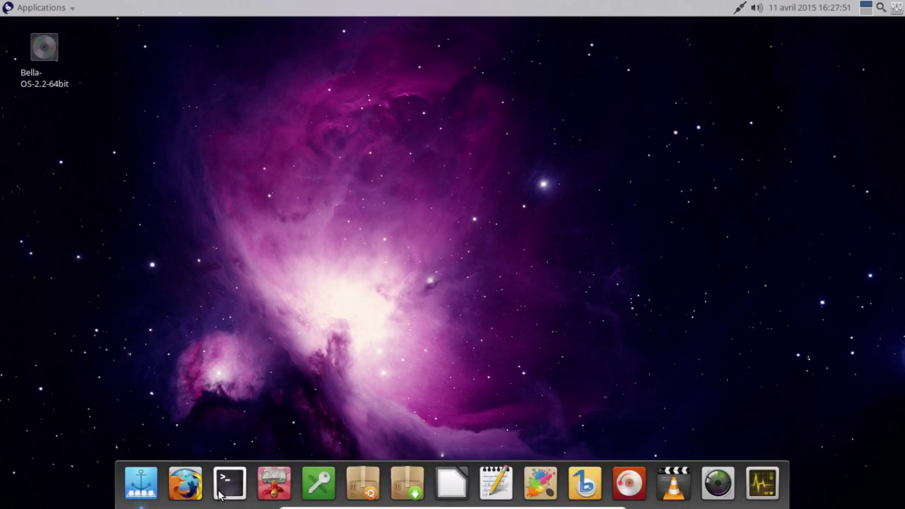
click(277, 487)
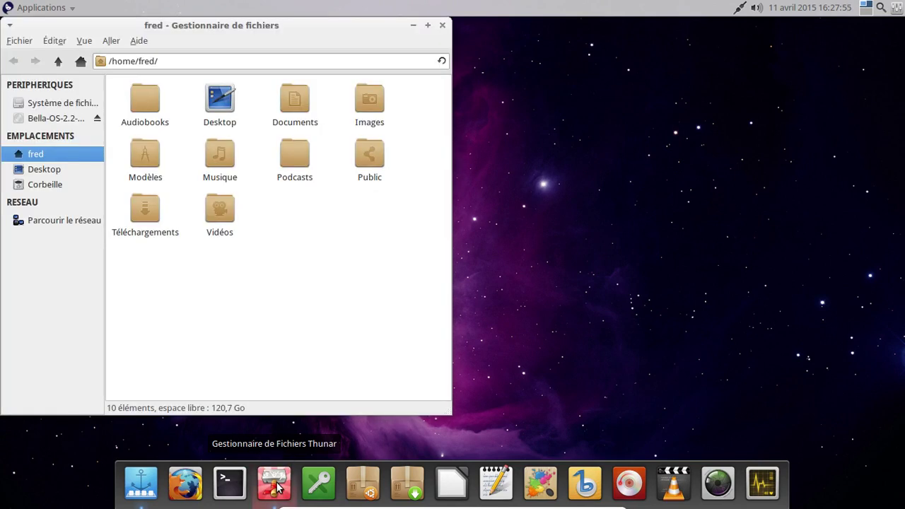
drag(248, 31, 402, 47)
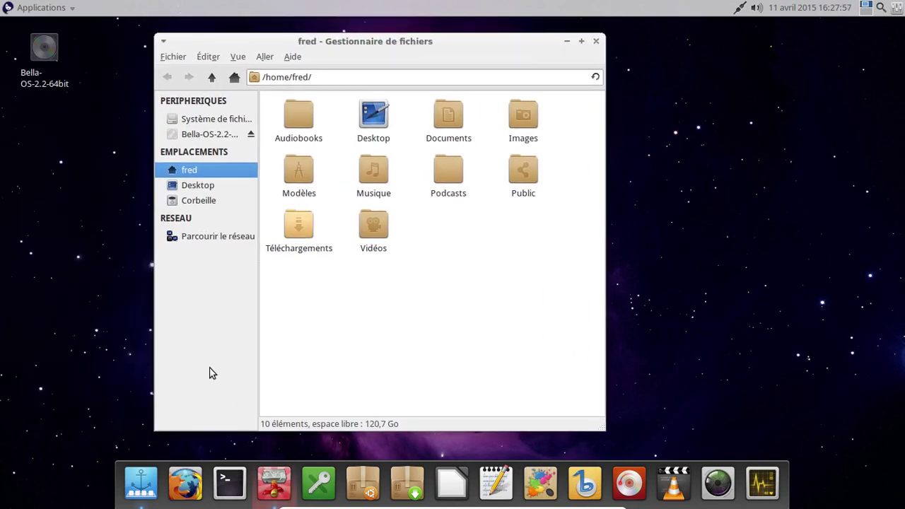
right_click(140, 483)
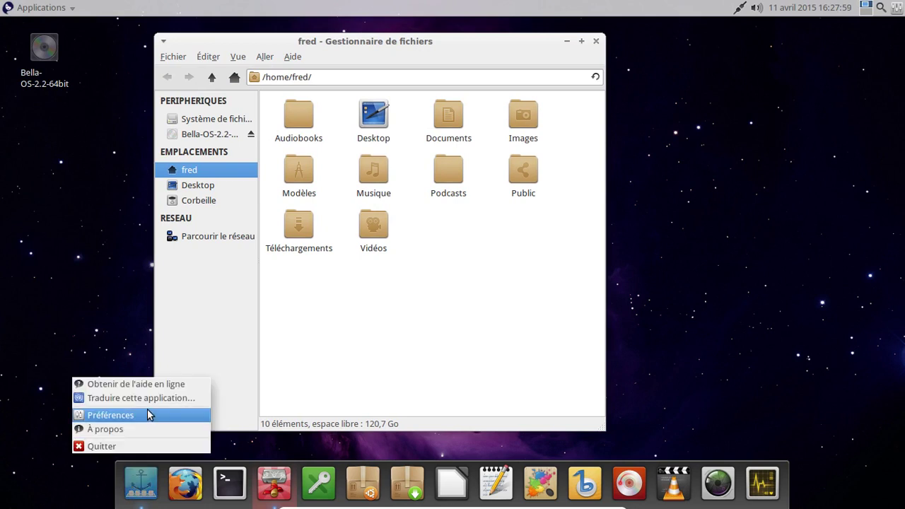
click(147, 411)
click(359, 190)
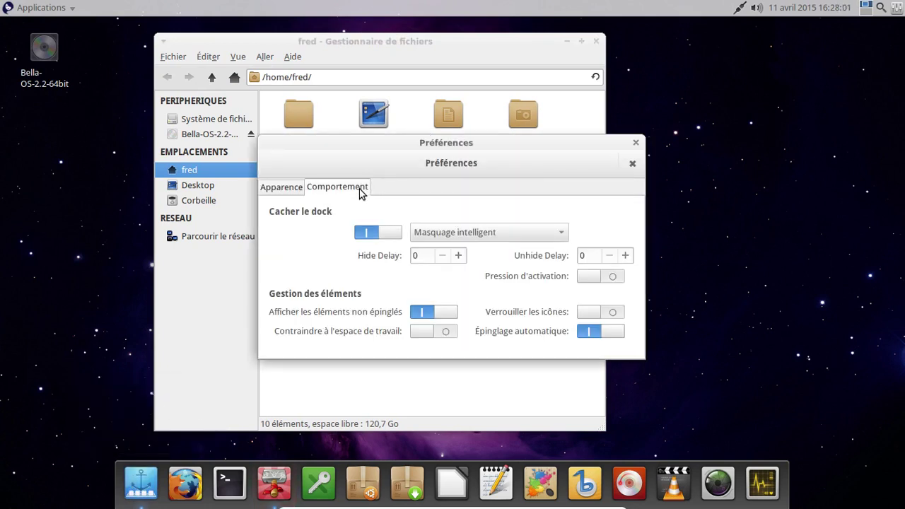
click(636, 143)
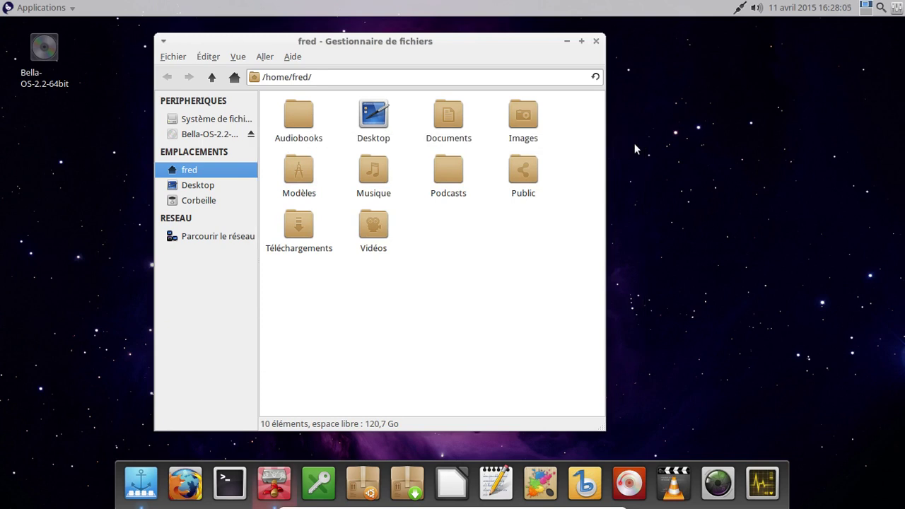
click(596, 42)
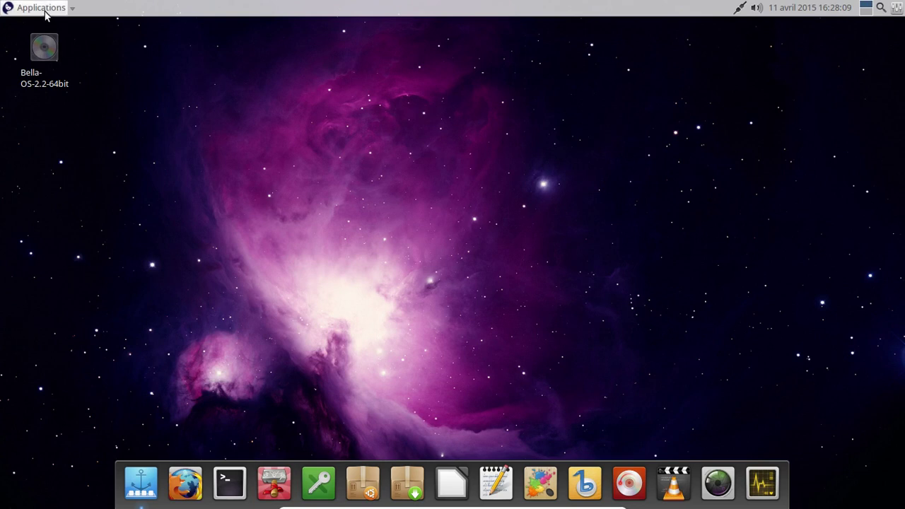
Step: Launch Banshee from the Multimédia category of the Applications menu
click(44, 10)
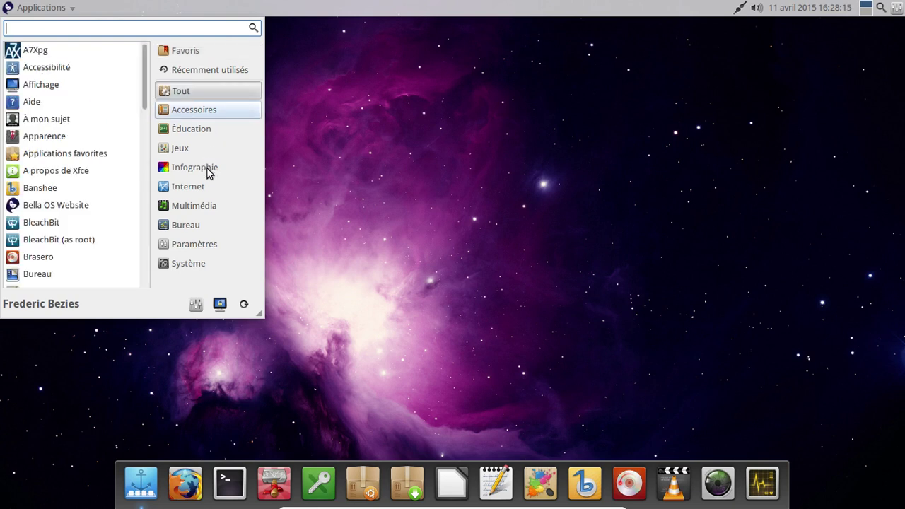
mouse_move(199, 188)
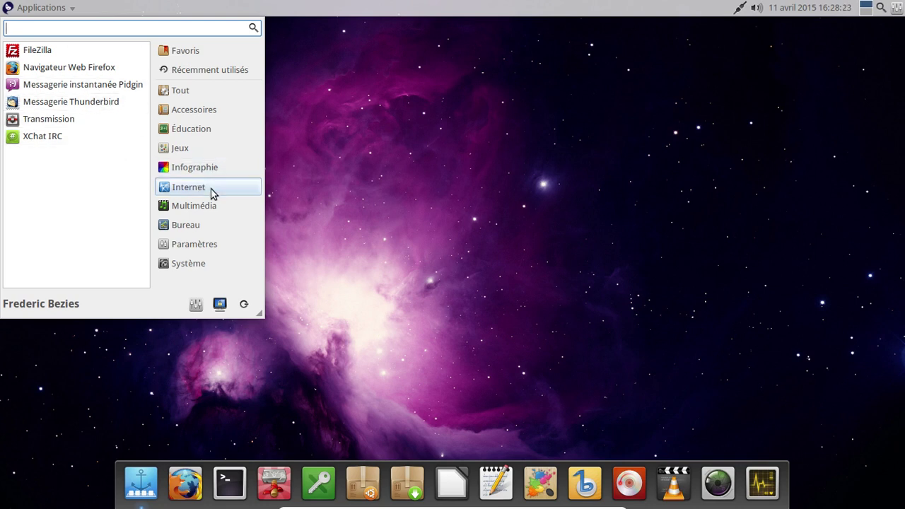
mouse_move(211, 209)
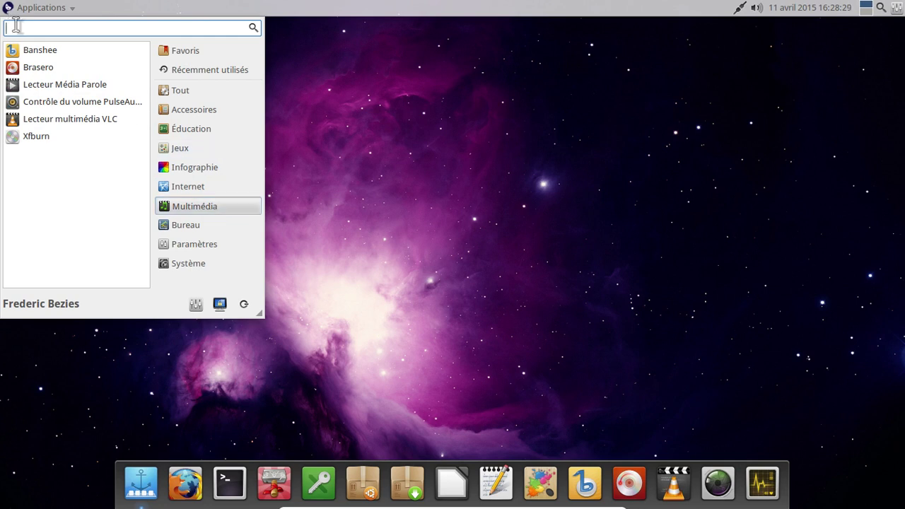
click(42, 51)
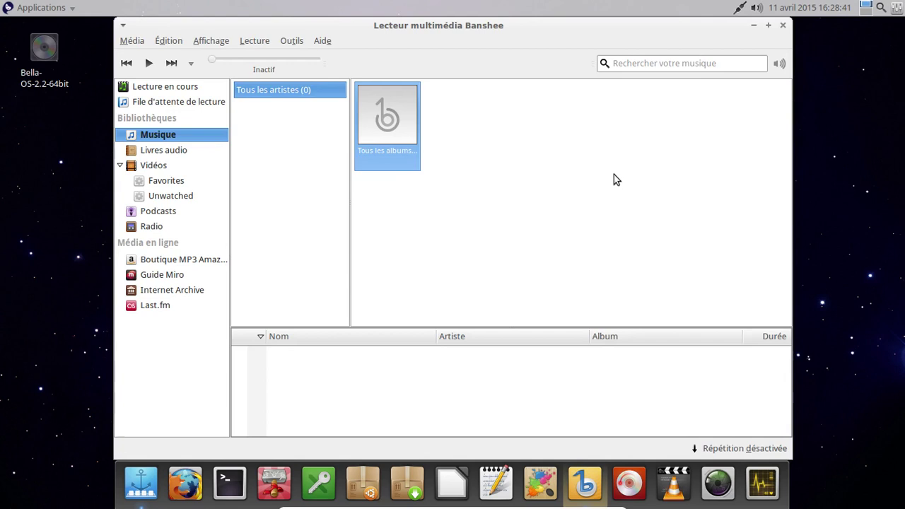
Step: Close the Banshee window showing its empty Musique library
click(782, 27)
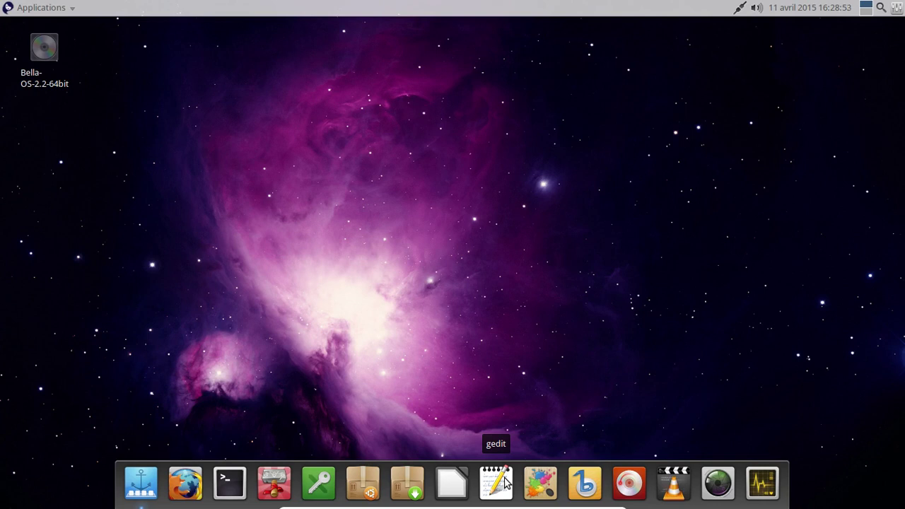
click(448, 485)
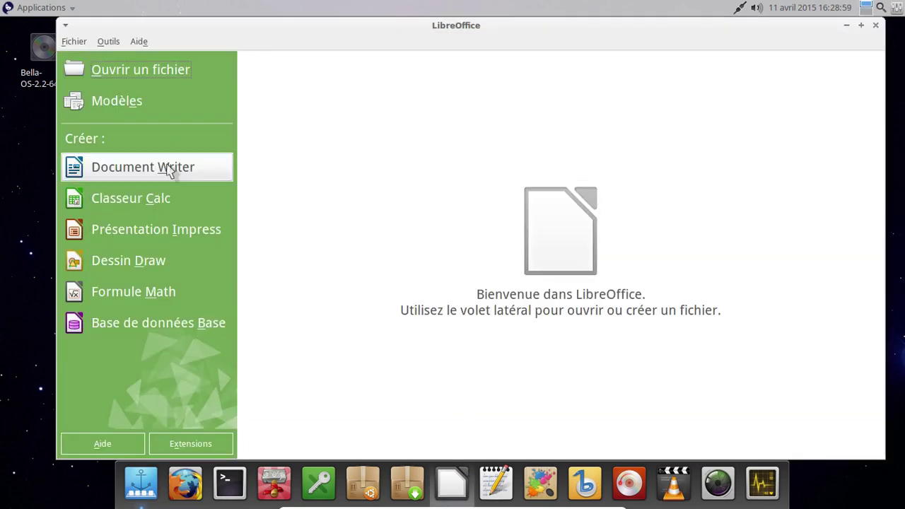
click(169, 170)
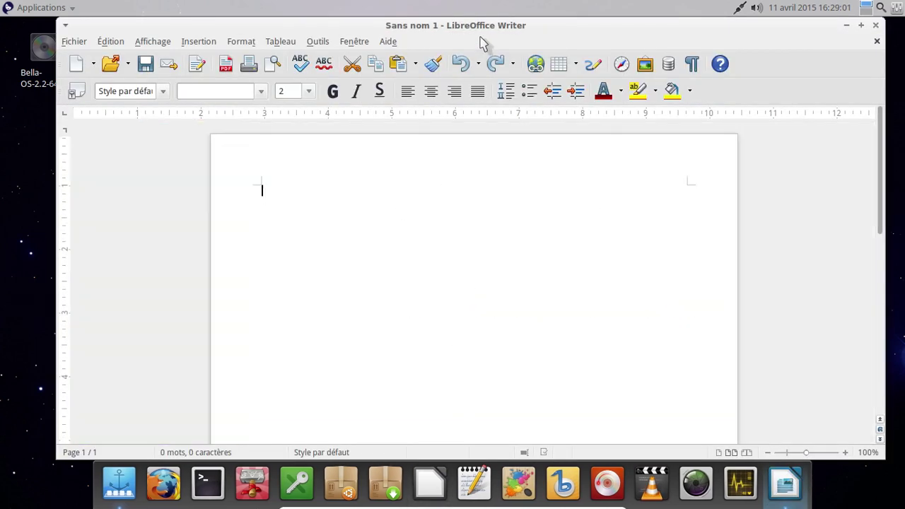
click(393, 44)
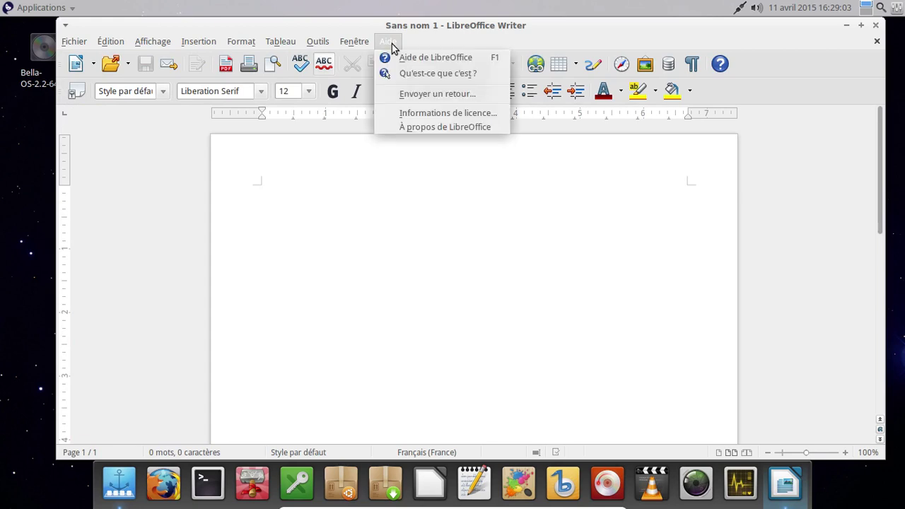
click(412, 132)
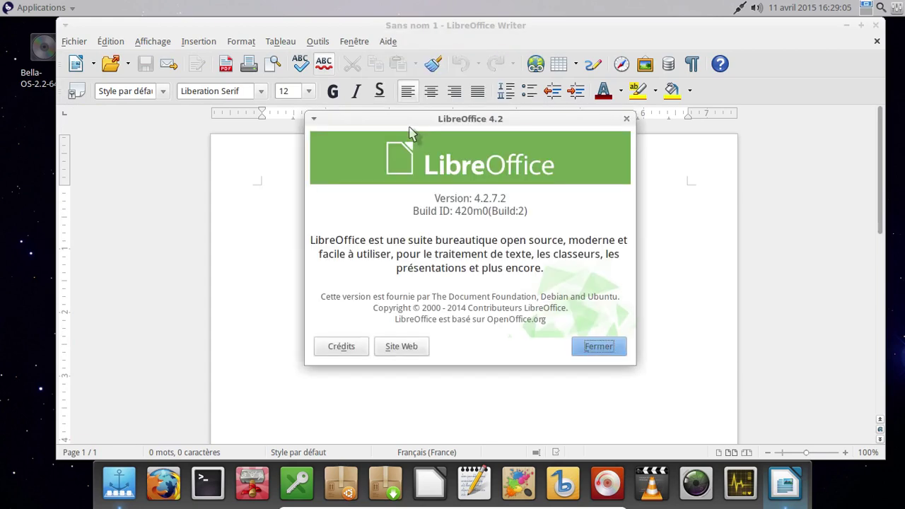
click(598, 351)
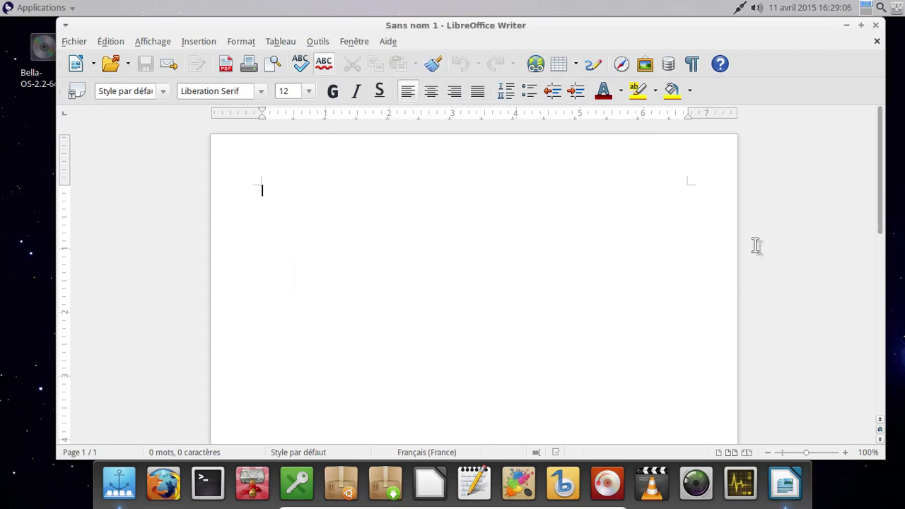
click(875, 27)
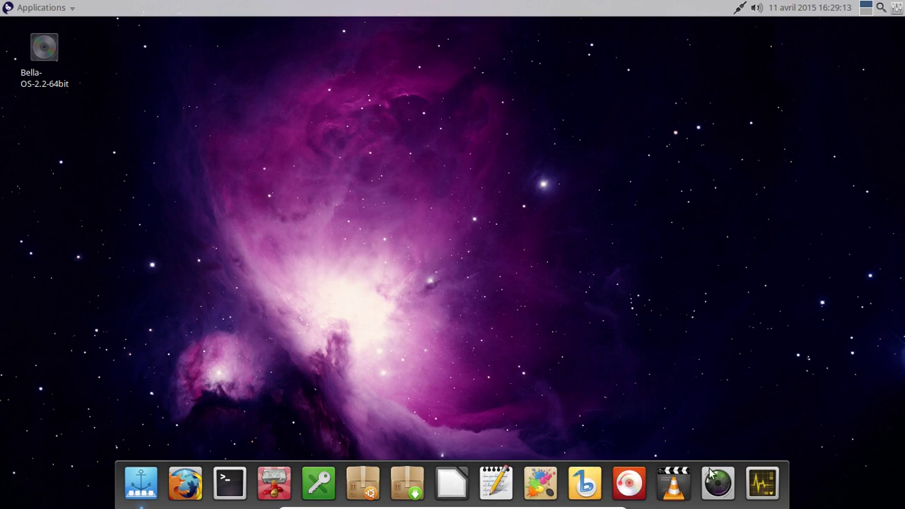
Step: Check CPU, memory and network graphs on System Monitor's Ressources tab, then launch Firefox
click(763, 482)
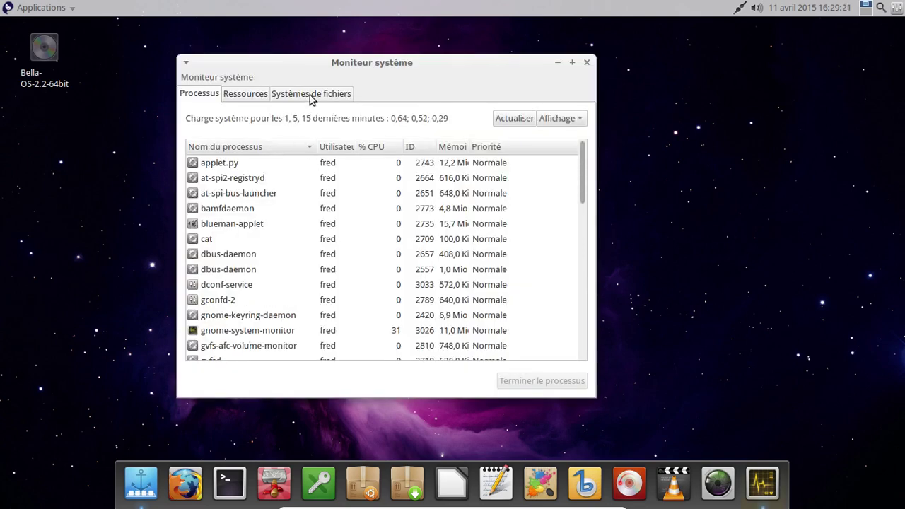
click(261, 95)
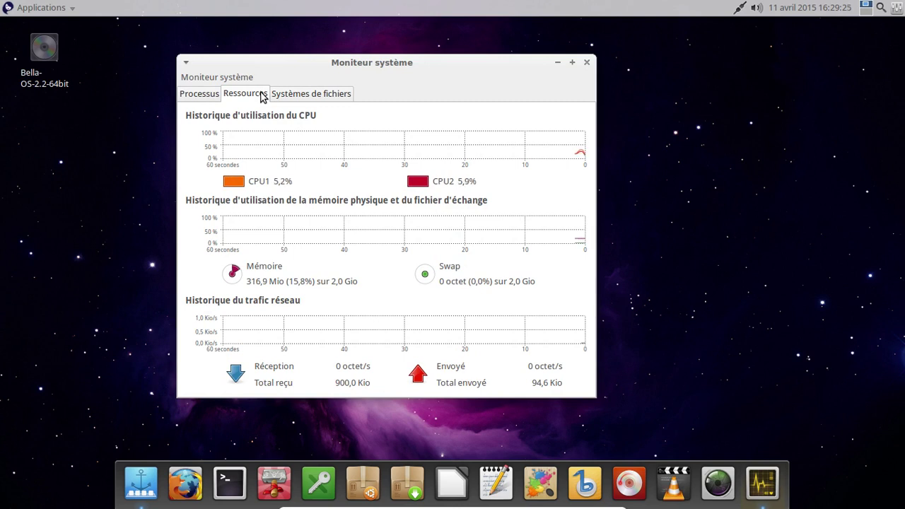
click(587, 62)
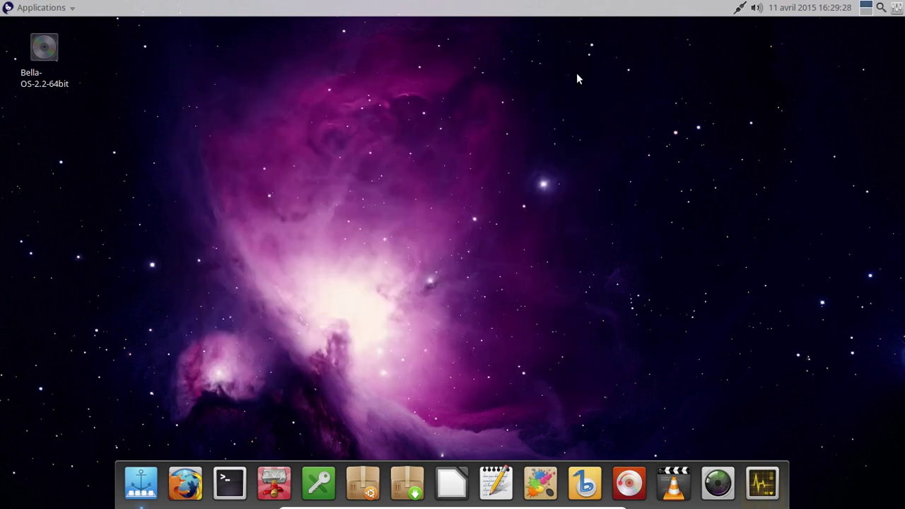
click(190, 475)
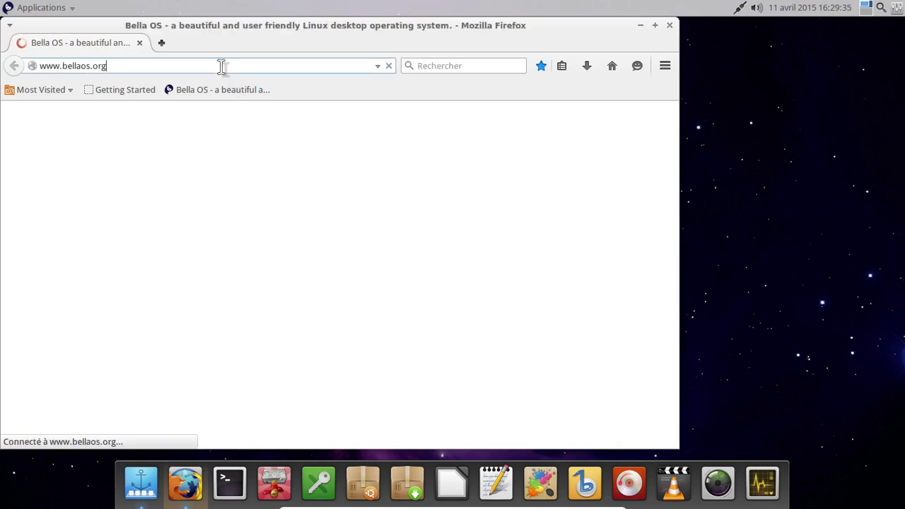
Step: Review about:plugins (OpenH264 1.3, Shockwave Flash 11.2.202.451), then close the tab and Firefox
click(164, 44)
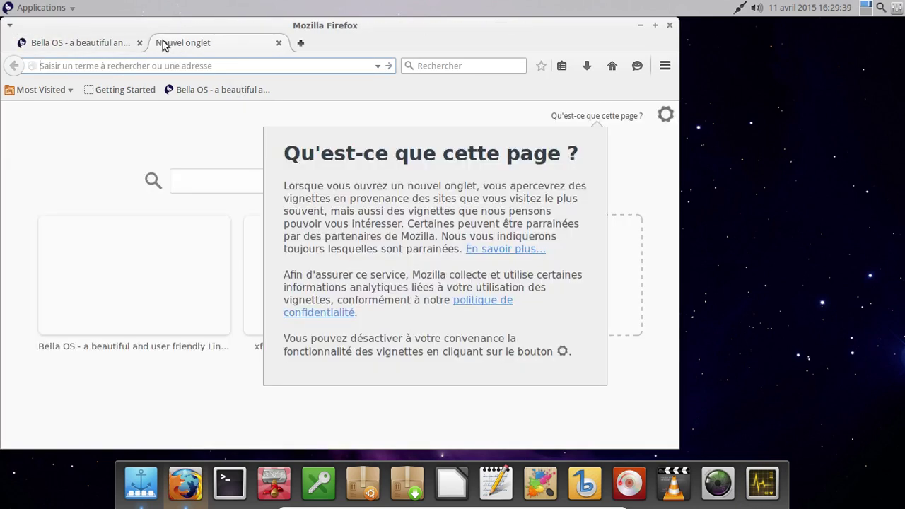
text(about:plugins)
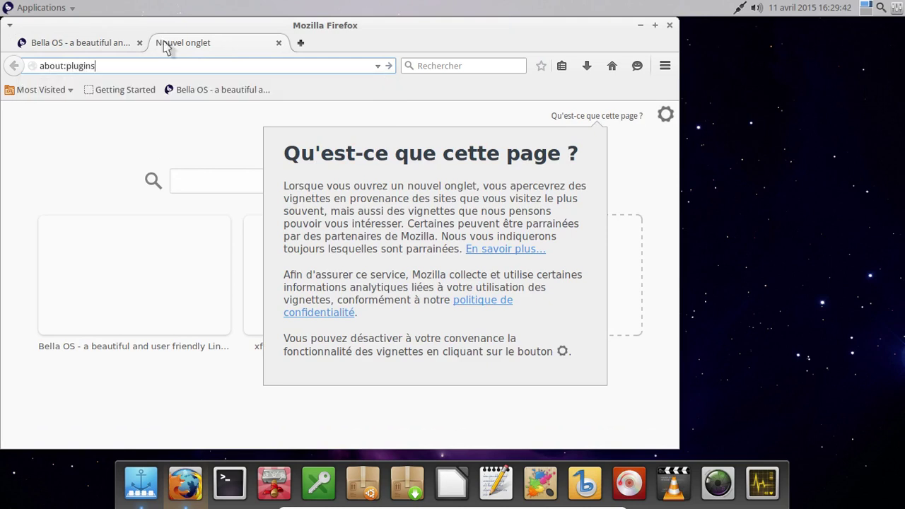
key(Return)
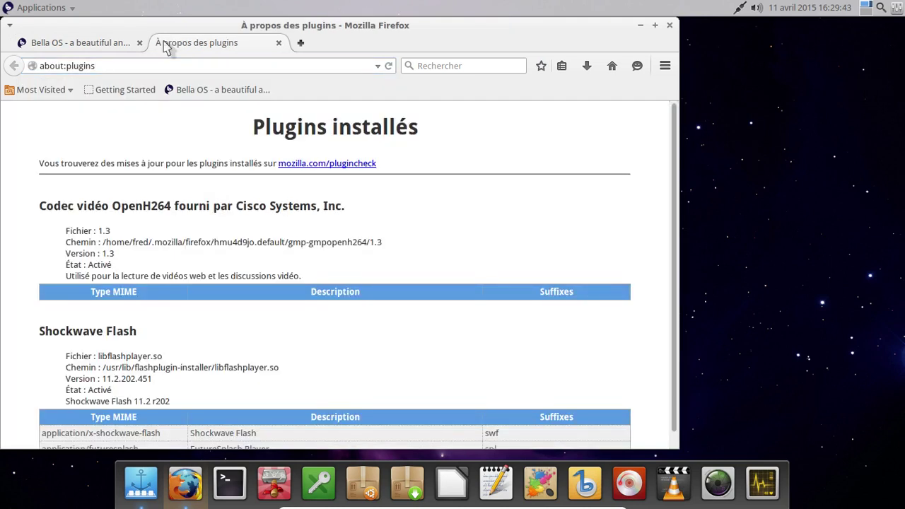
scroll(520, 300, down, 1)
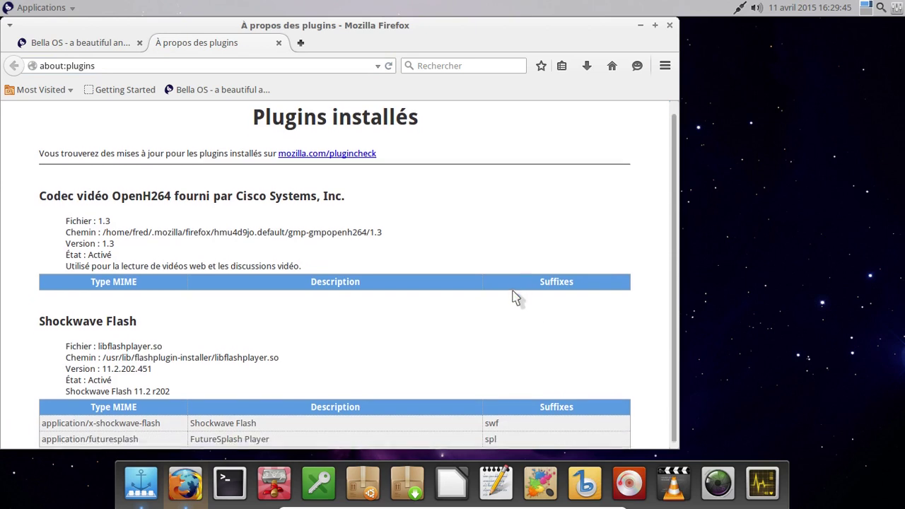
scroll(675, 113, up, 1)
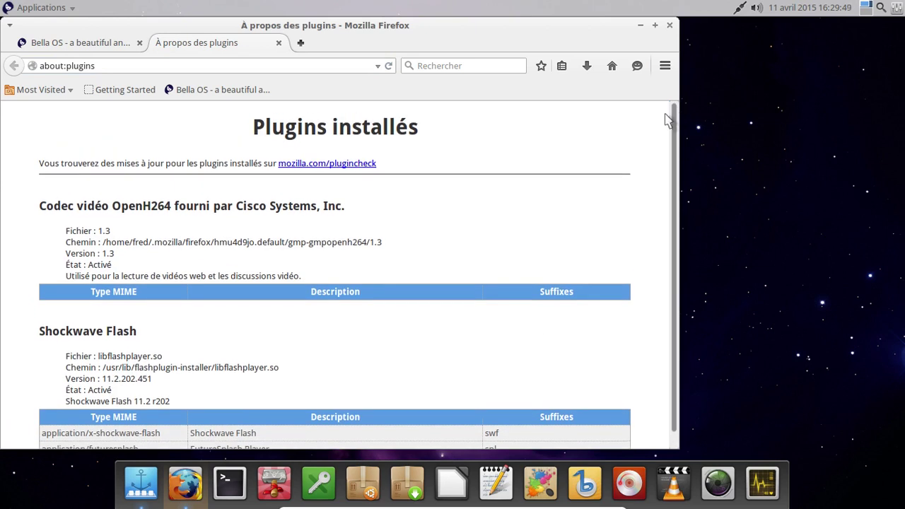
click(278, 42)
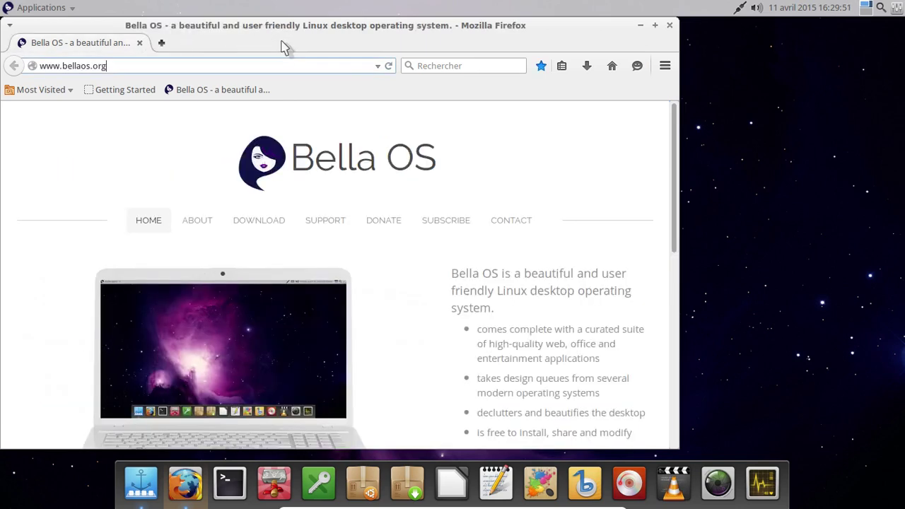
click(669, 25)
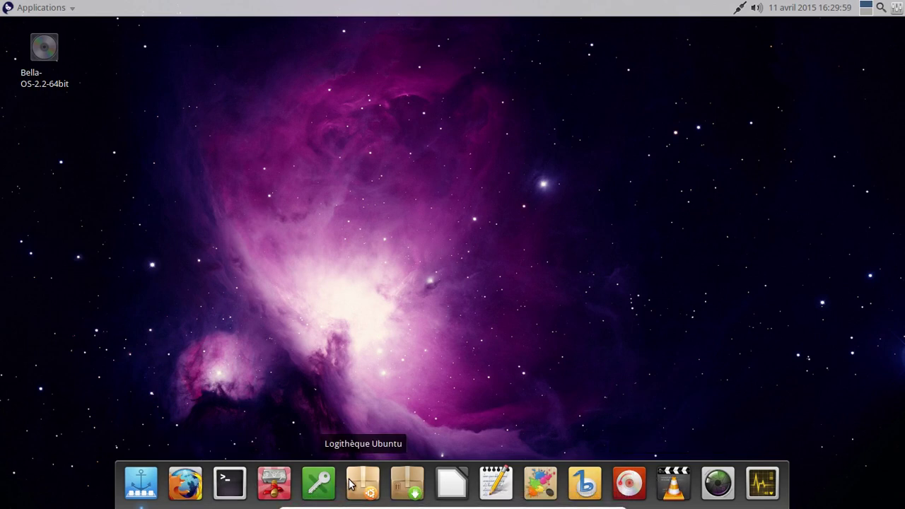
Step: Launch Synaptic from the dock and authenticate with the account password
click(407, 482)
text(a)
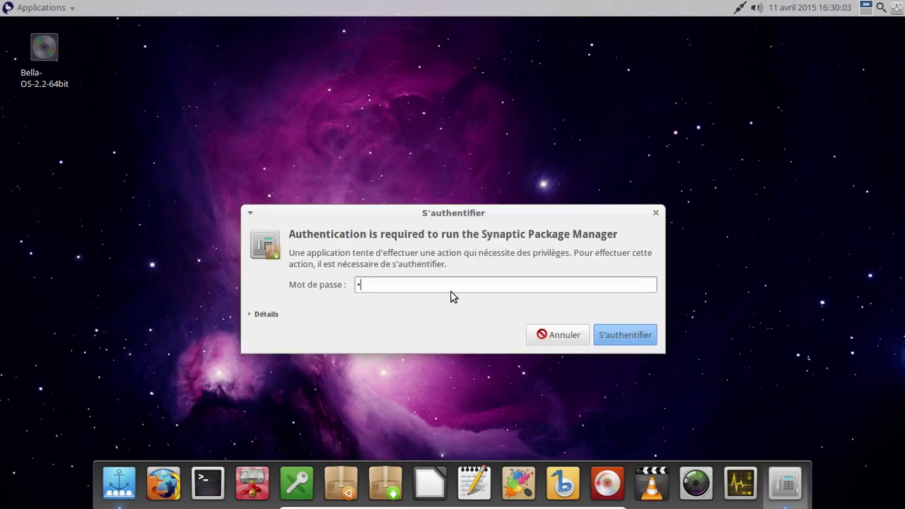
text(bcdefg)
key(Return)
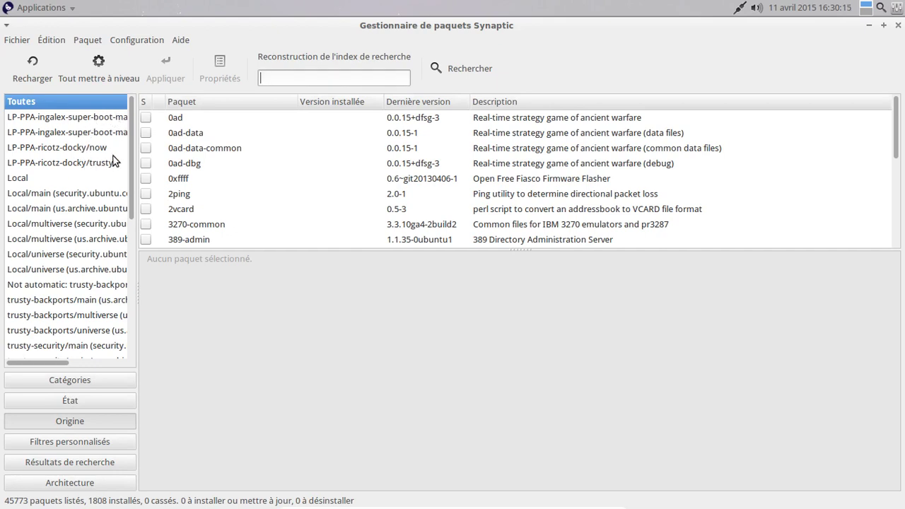
Step: Filter Synaptic by État to show Non installés (résidus de configuration) packages
drag(129, 141, 145, 177)
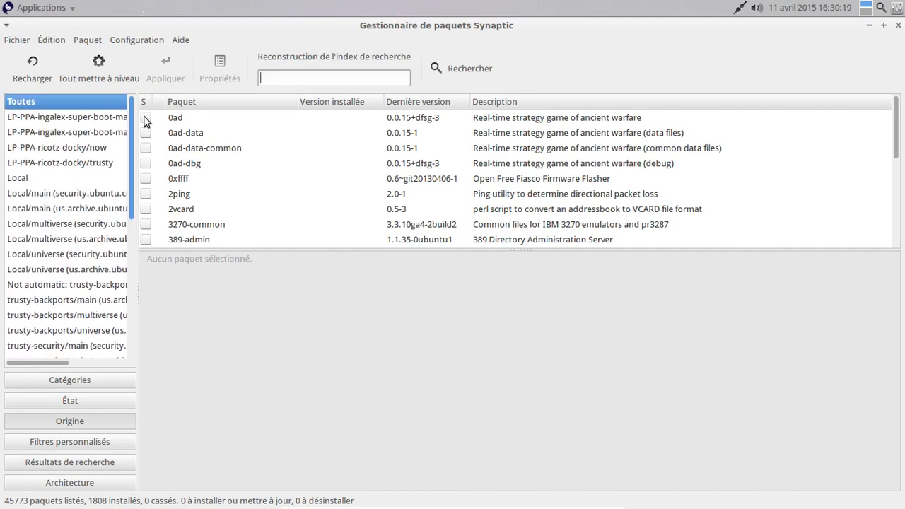
click(96, 401)
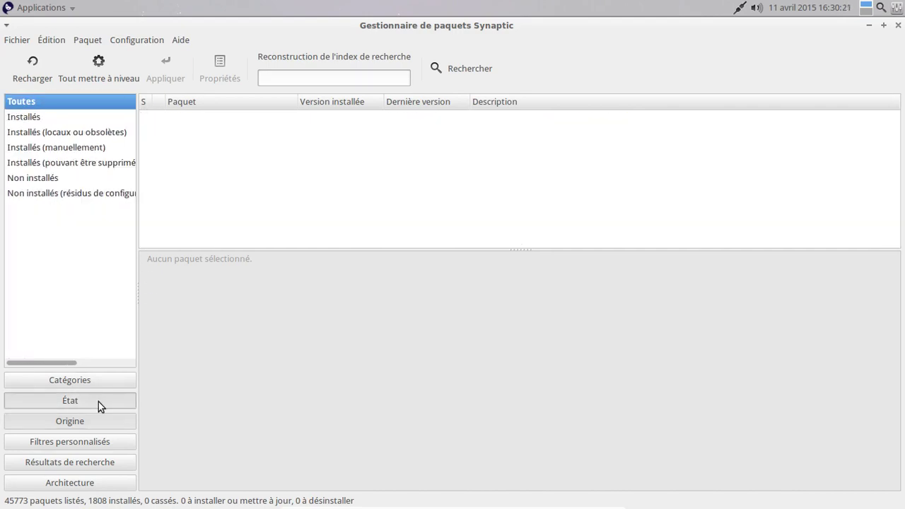
click(90, 194)
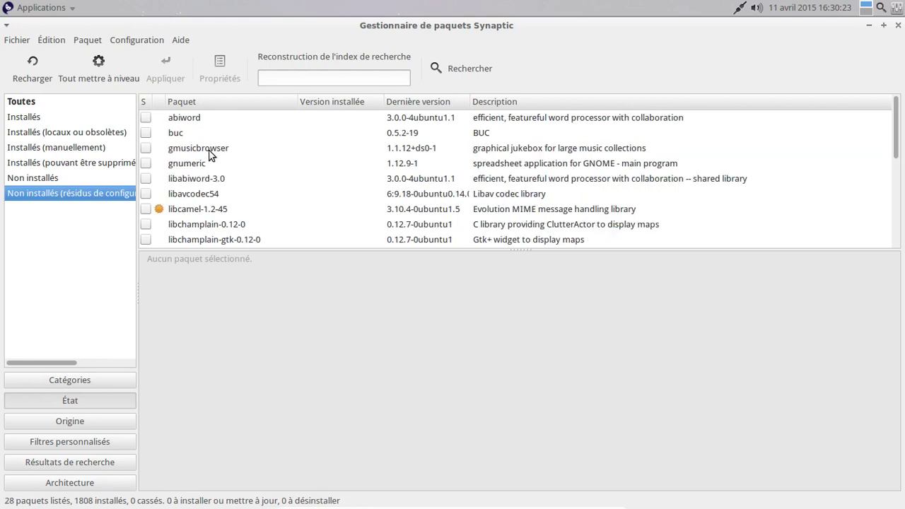
click(210, 155)
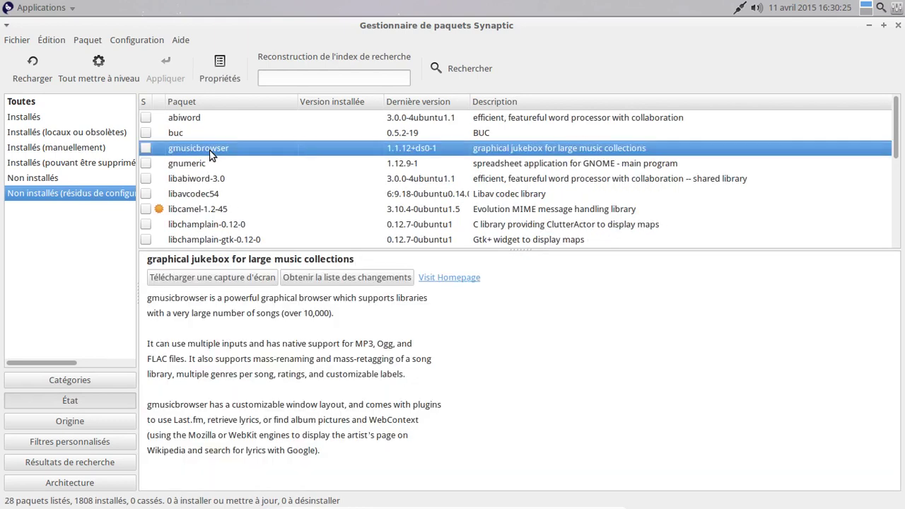
Step: Mark all 28 leftover-configuration packages for complete removal, then close Synaptic
key(ctrl+a)
scroll(279, 140, down, 5)
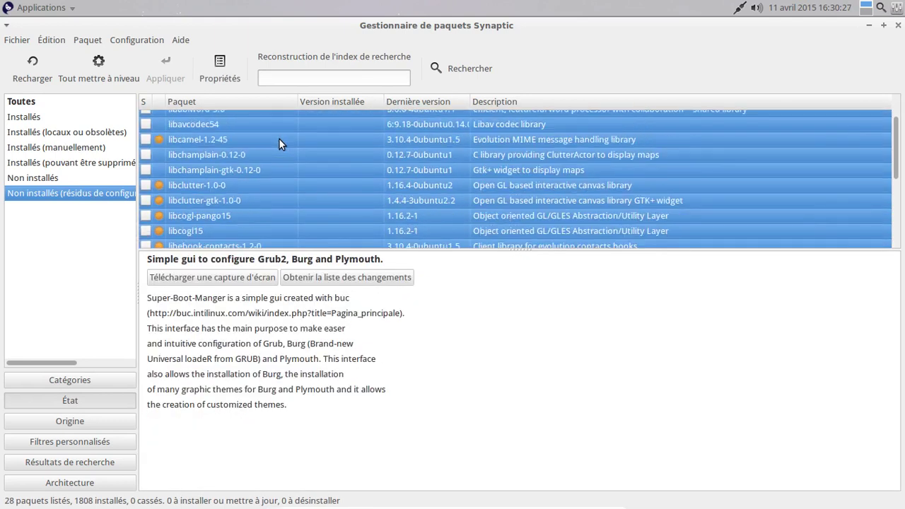
scroll(269, 147, down, 3)
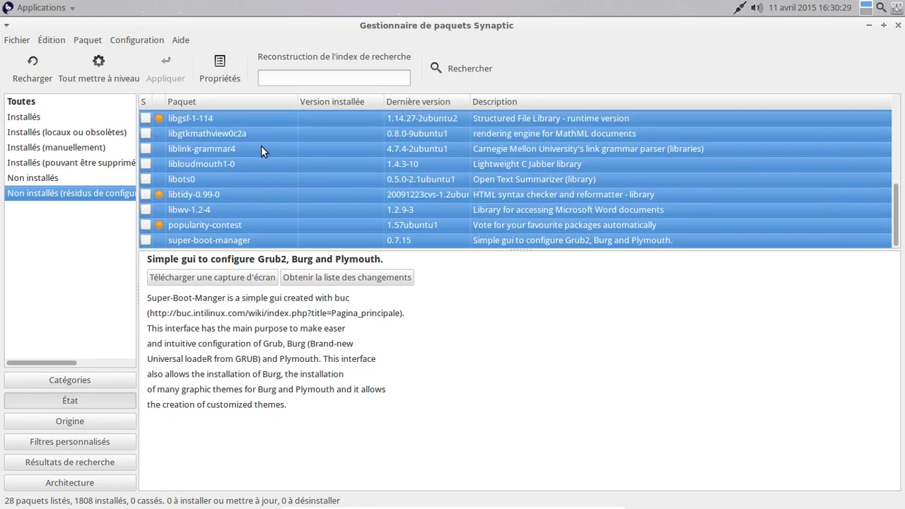
right_click(218, 156)
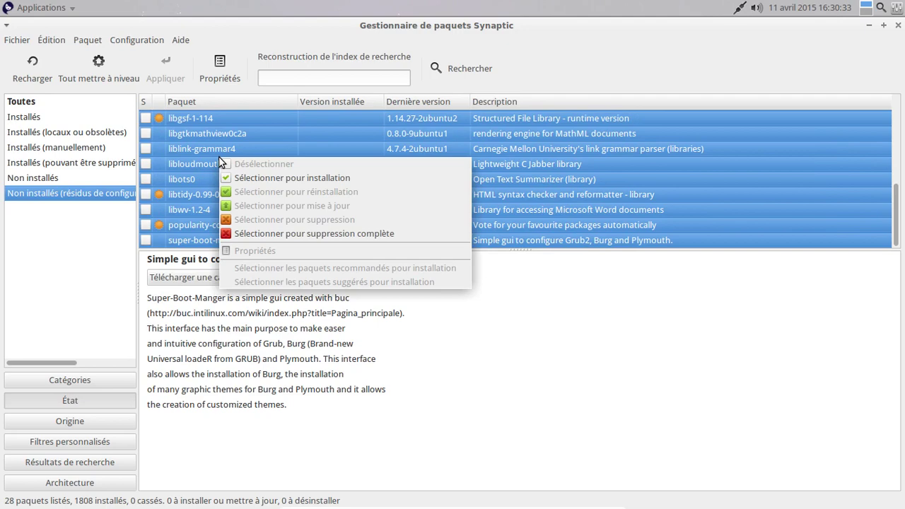
click(288, 233)
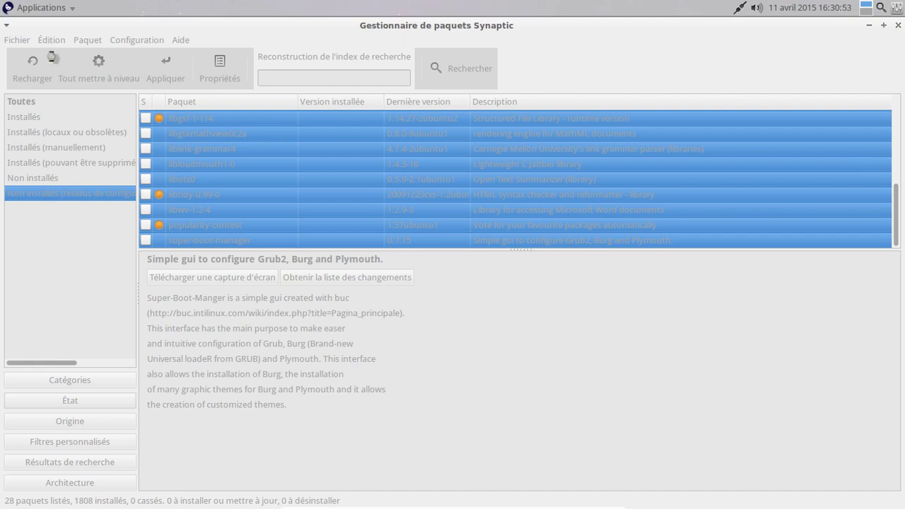
double_click(7, 29)
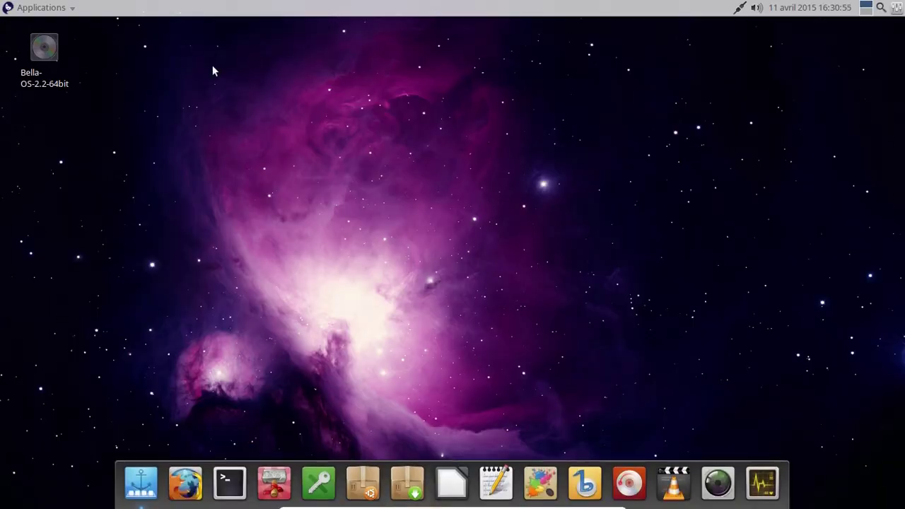
Step: In a terminal, run sudo apt-get autoremove and confirm removing eight packages, including the 3.16.0-30 kernel
click(229, 483)
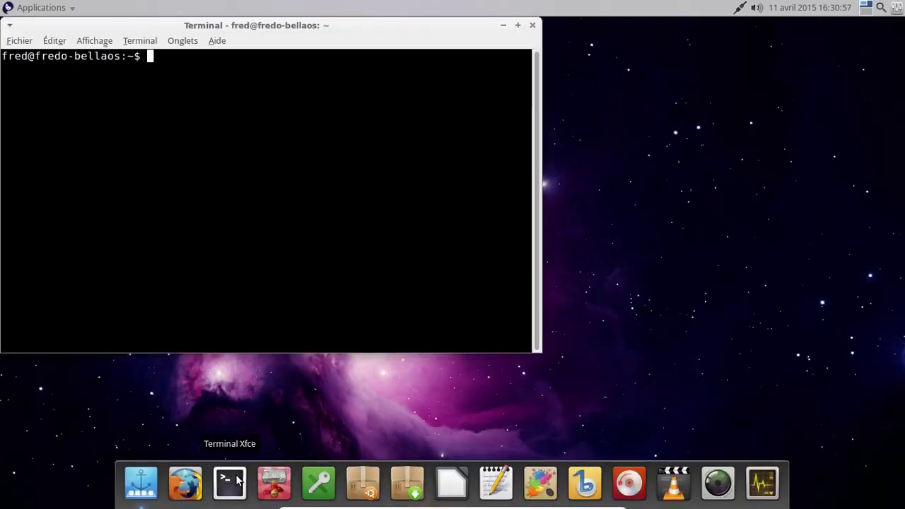
drag(293, 24, 455, 71)
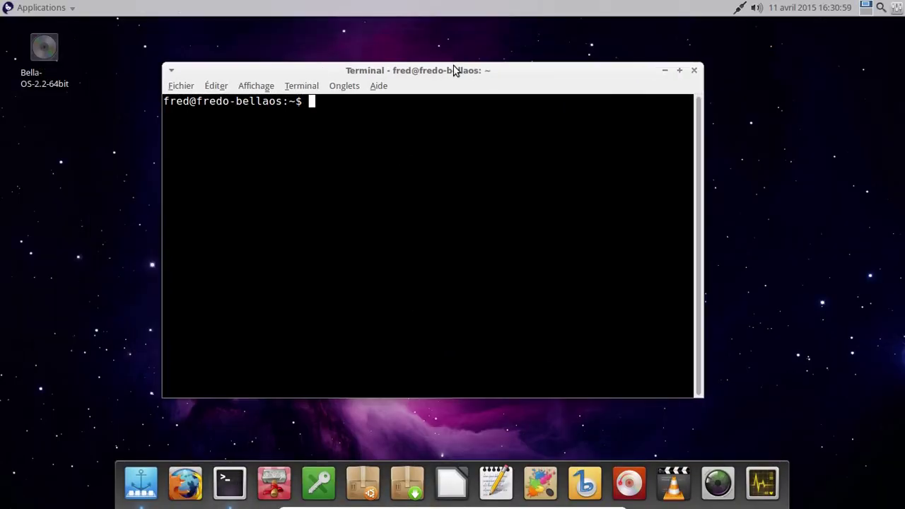
text(sudo apt)
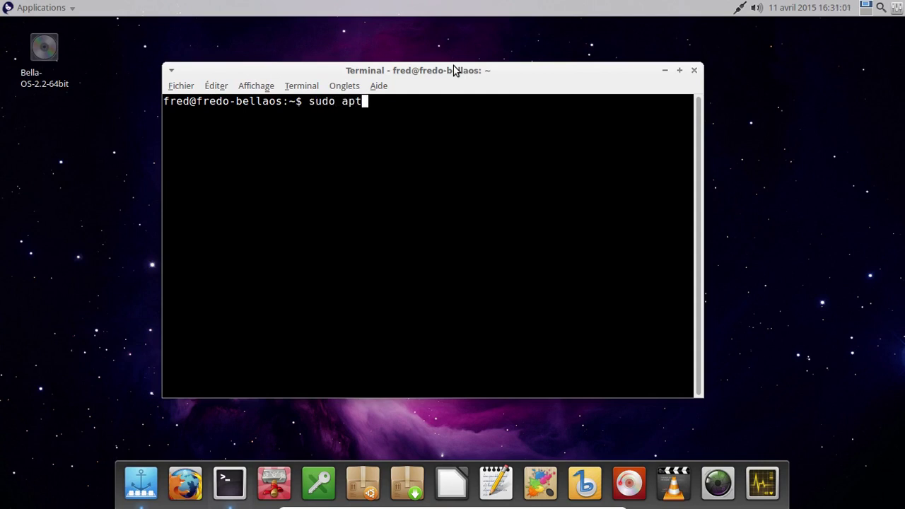
text(-get auto)
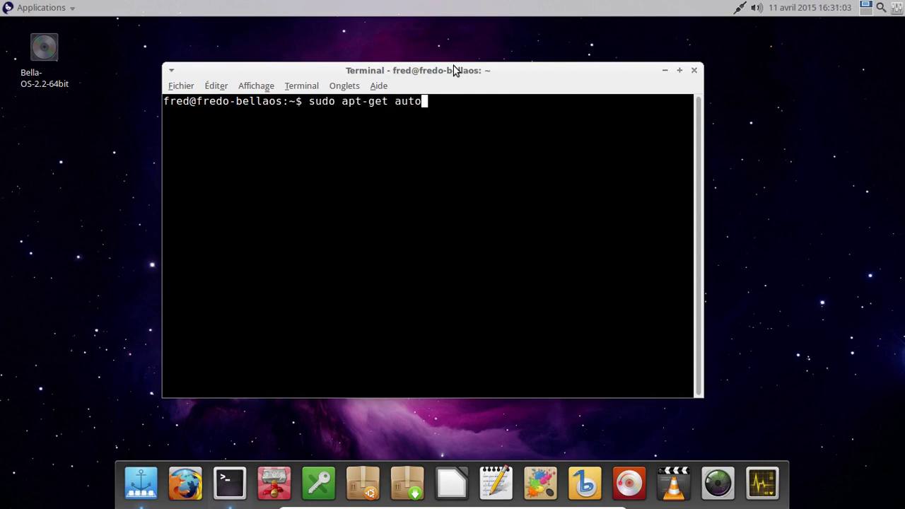
text(remove)
key(Return)
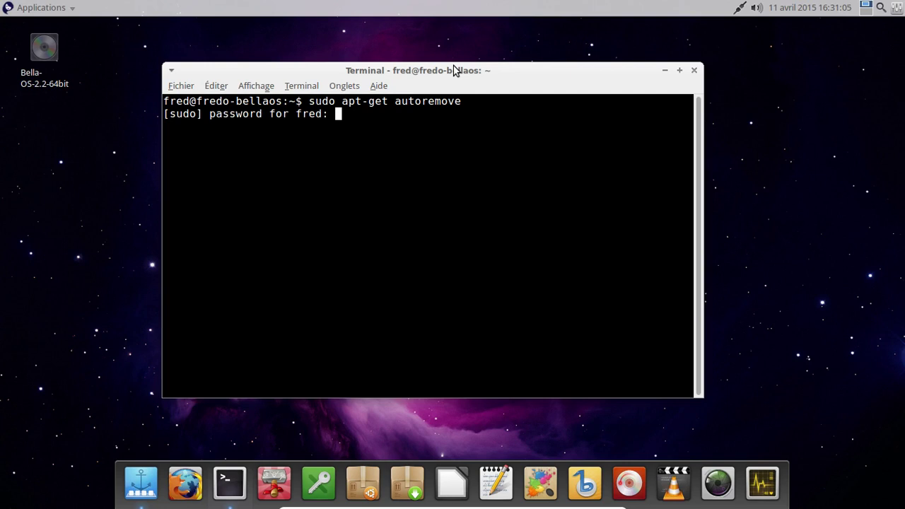
key(Return)
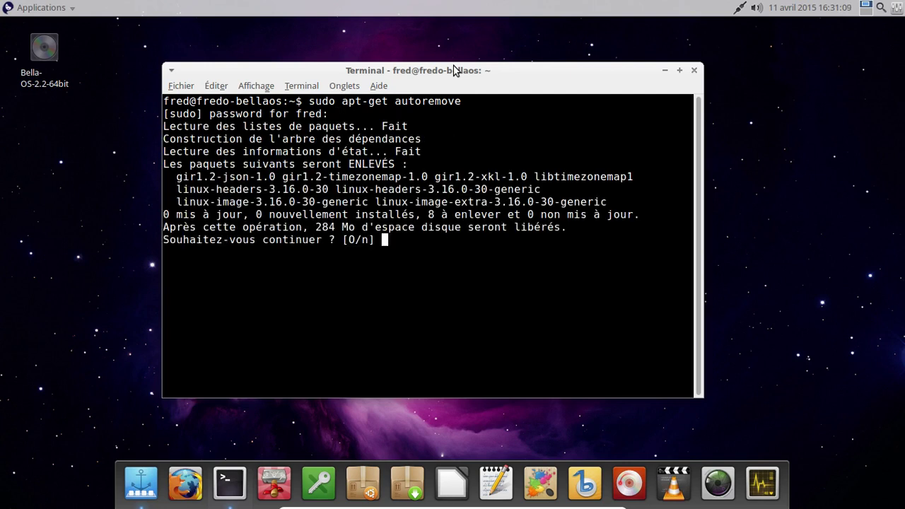
text(o)
key(Return)
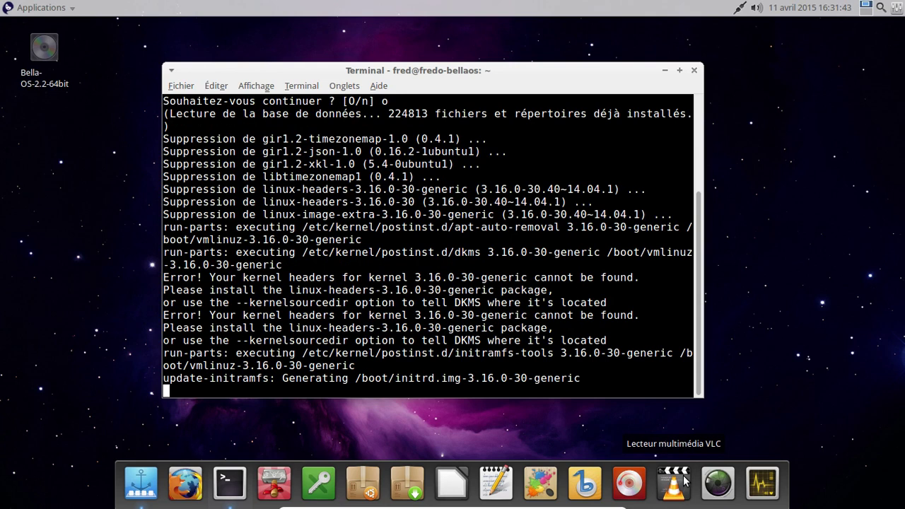
click(682, 479)
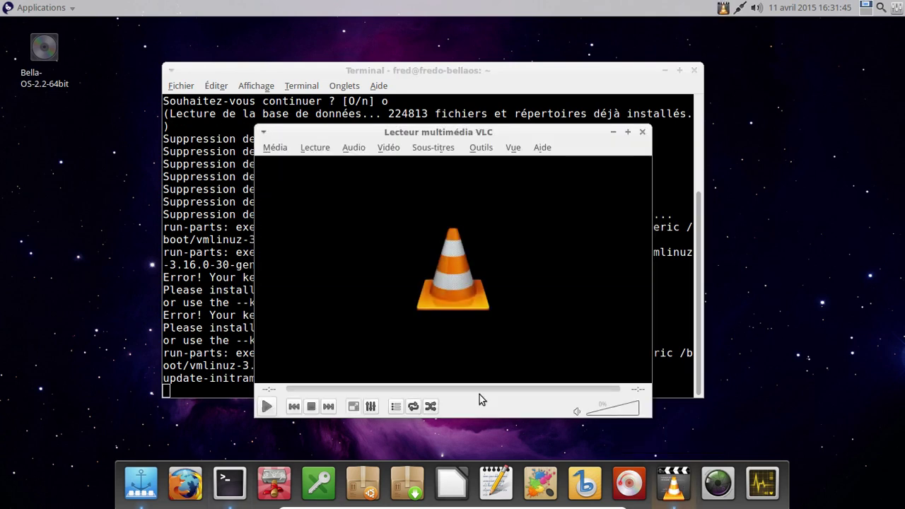
click(542, 150)
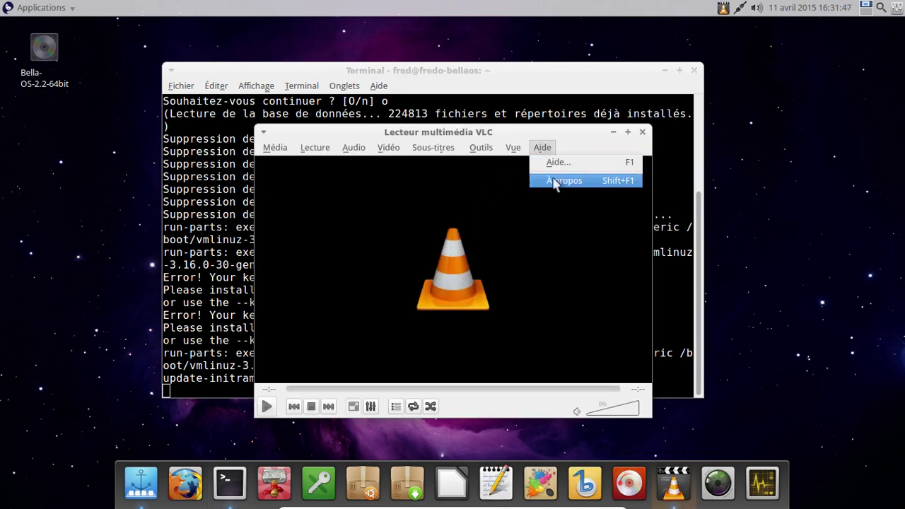
click(554, 178)
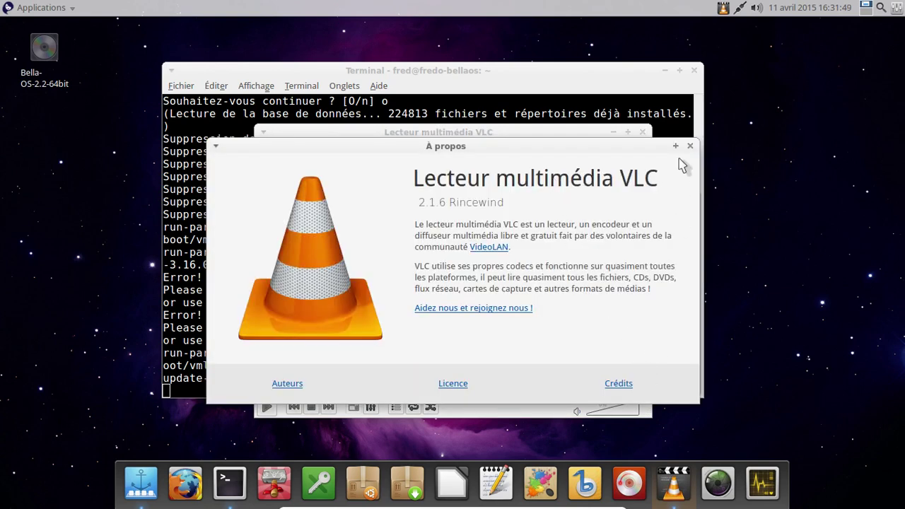
click(690, 148)
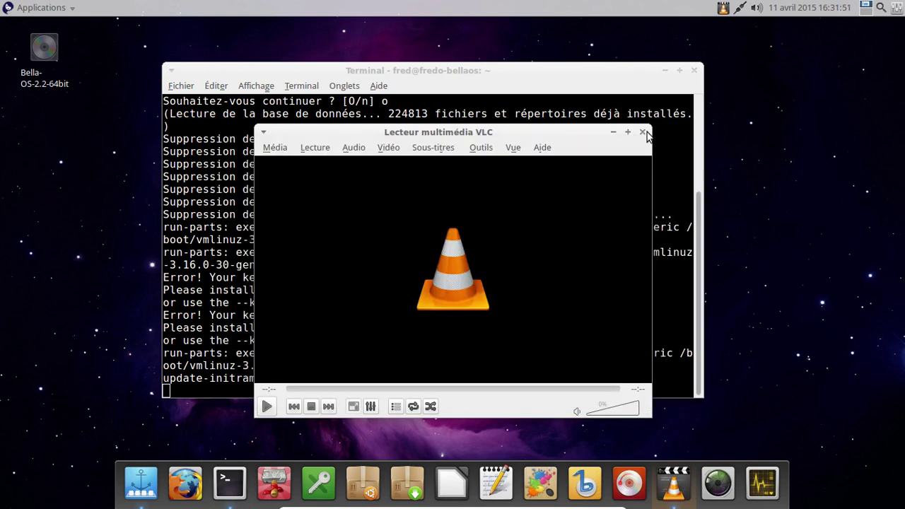
click(642, 132)
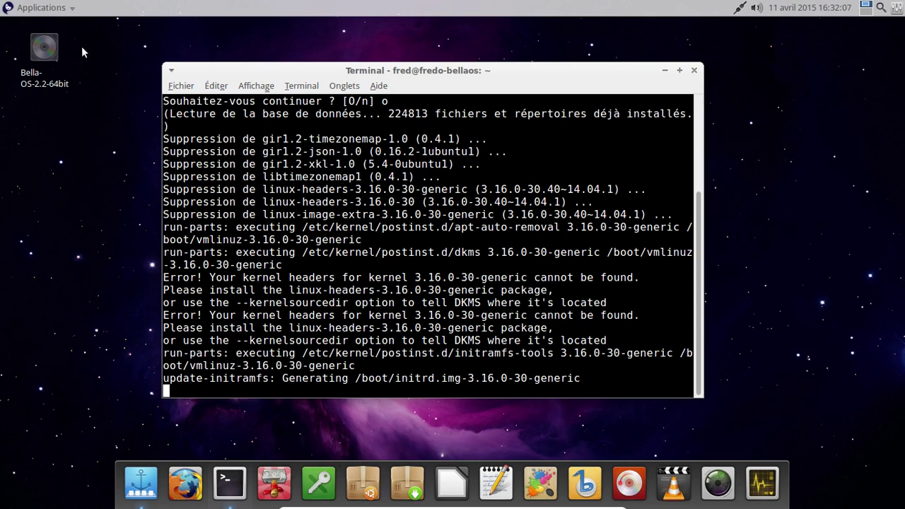
Step: Browse the Applications menu categories: Internet, Settings, Office, Accessories and Recently Used
click(43, 8)
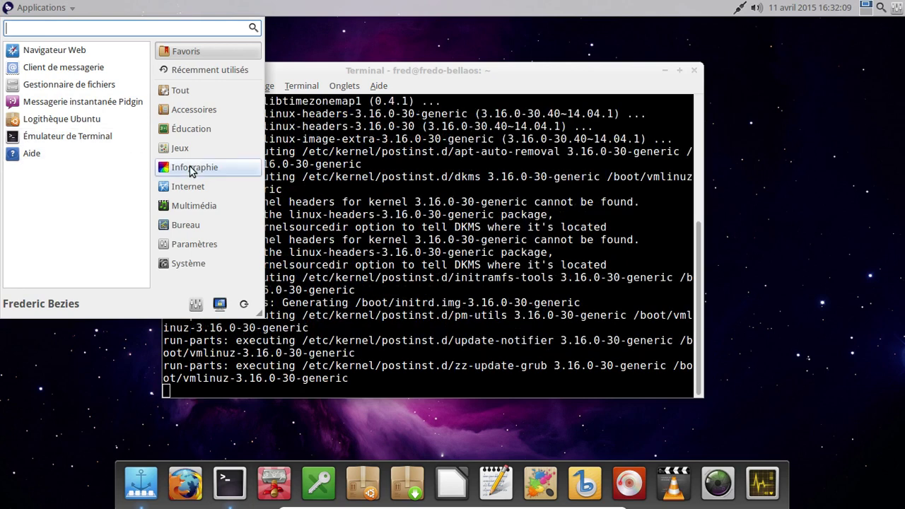
click(189, 187)
click(178, 240)
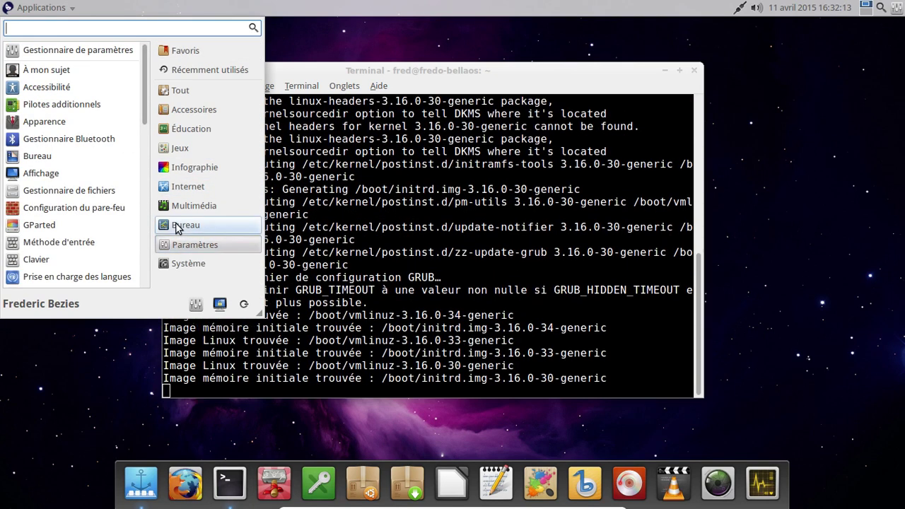
click(176, 226)
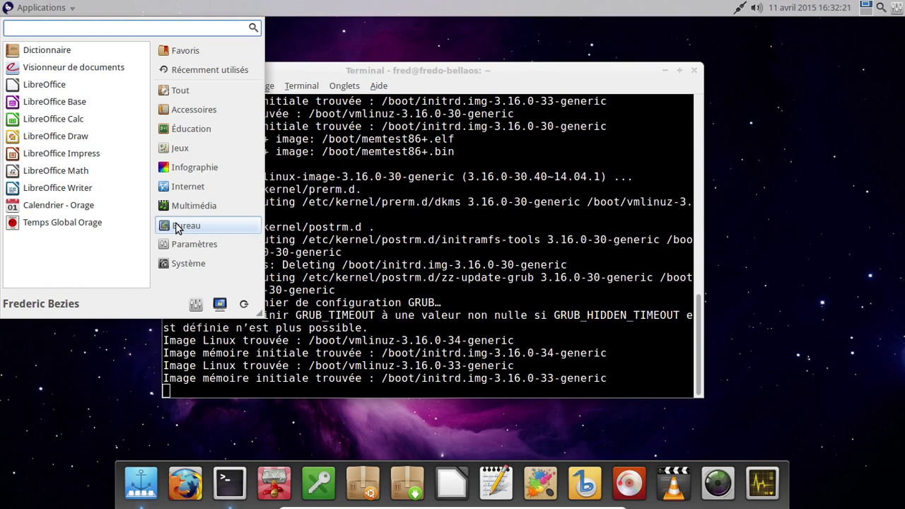
click(181, 240)
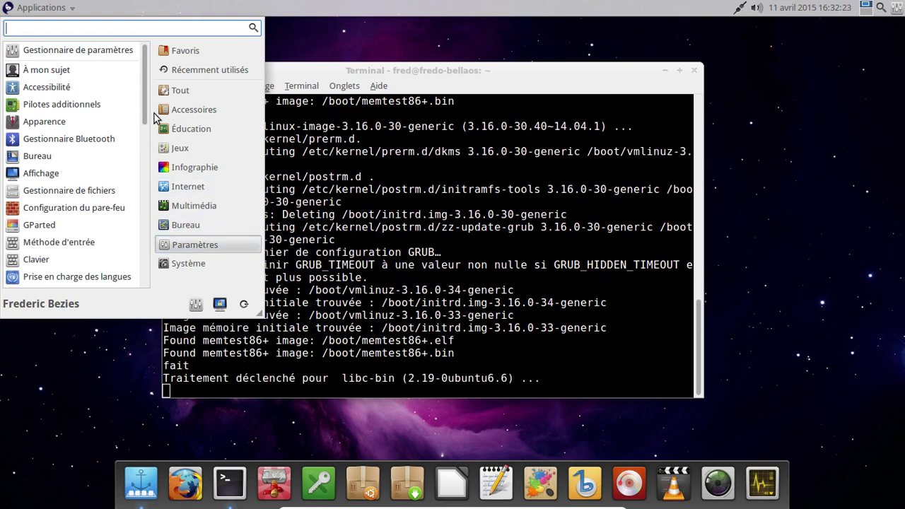
click(161, 111)
click(203, 226)
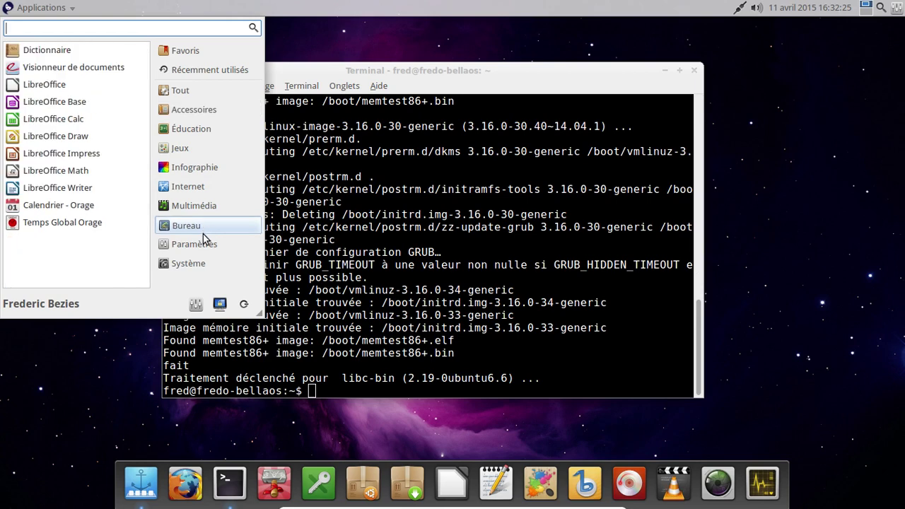
click(204, 244)
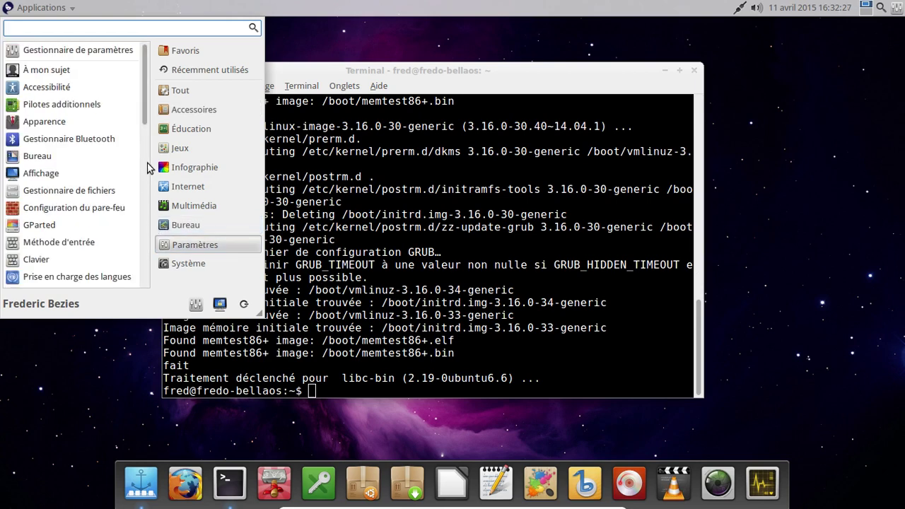
scroll(145, 141, down, 10)
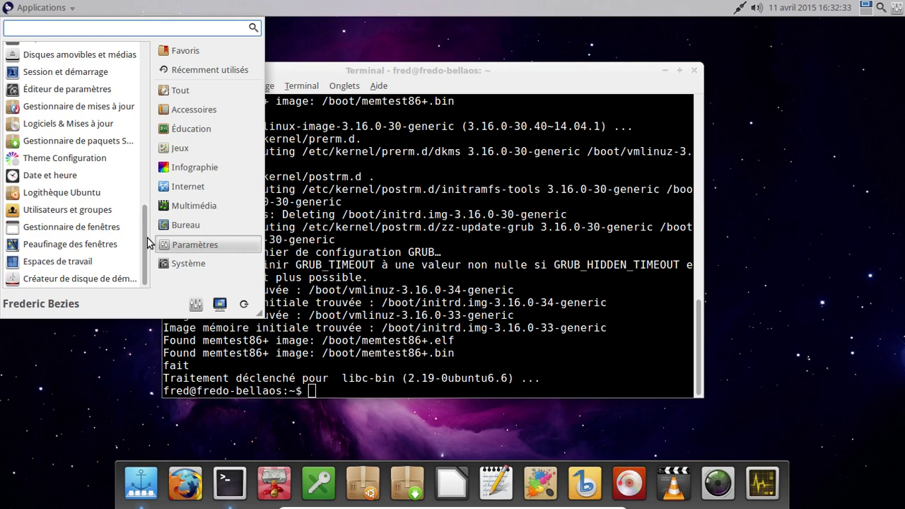
click(210, 70)
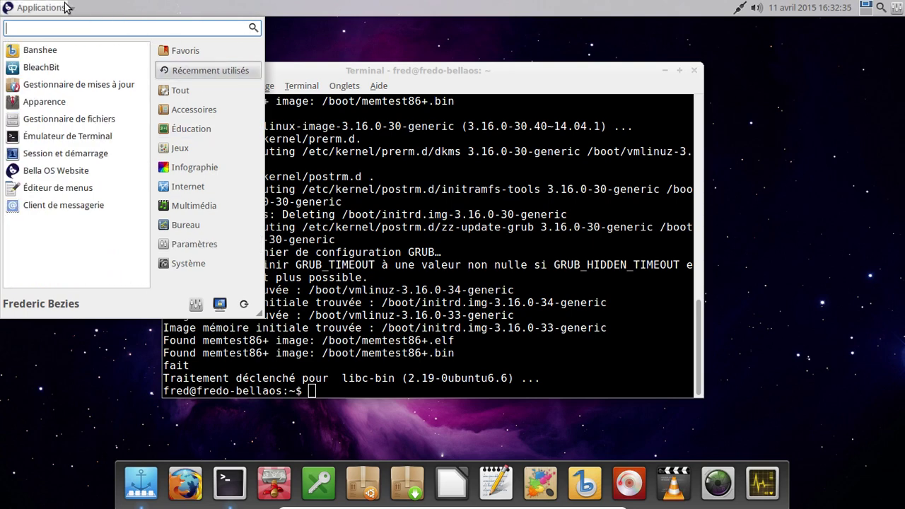
click(65, 7)
Step: Reopen the Applications menu, go through each category, and launch BleachBit from Système
click(53, 8)
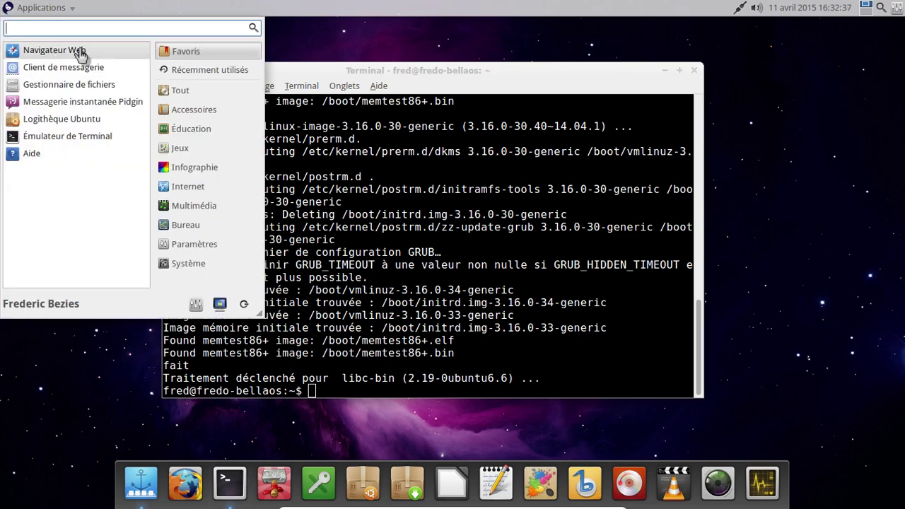
click(191, 92)
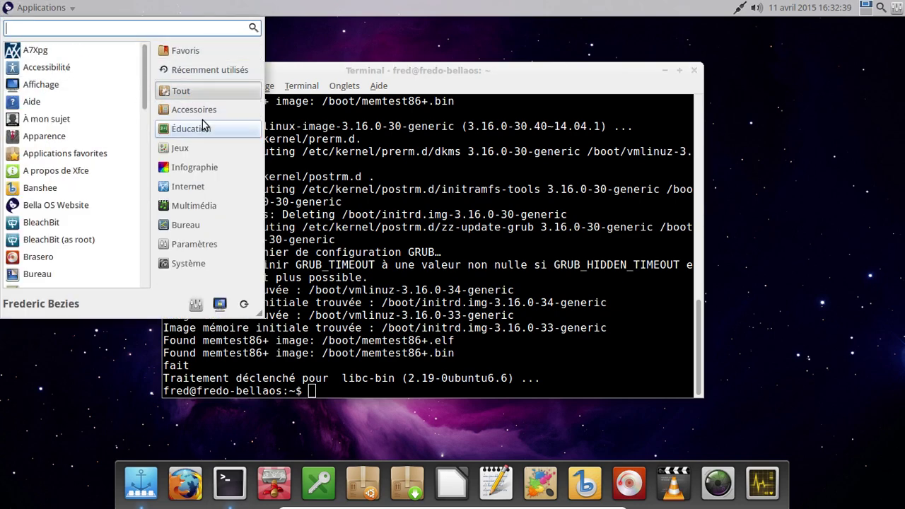
click(199, 113)
click(197, 134)
click(186, 148)
click(219, 226)
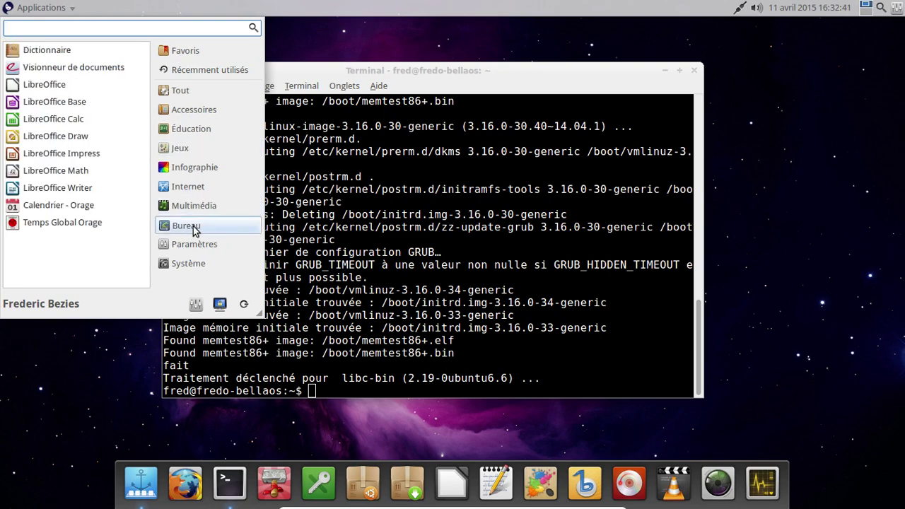
click(228, 244)
click(195, 205)
click(188, 188)
click(201, 205)
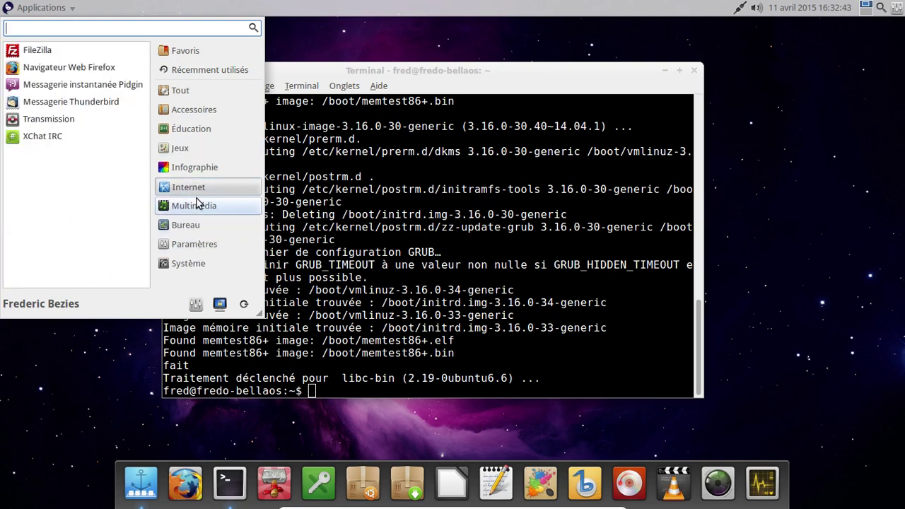
click(201, 224)
click(200, 244)
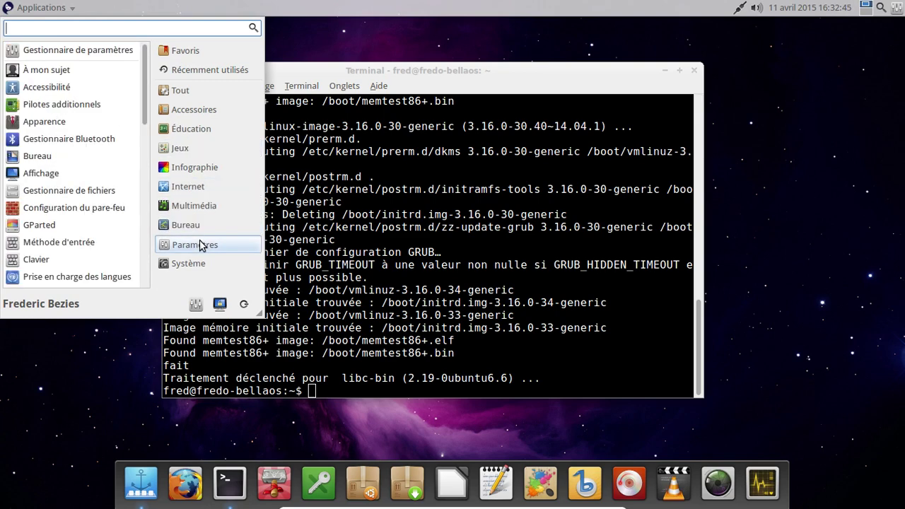
click(191, 262)
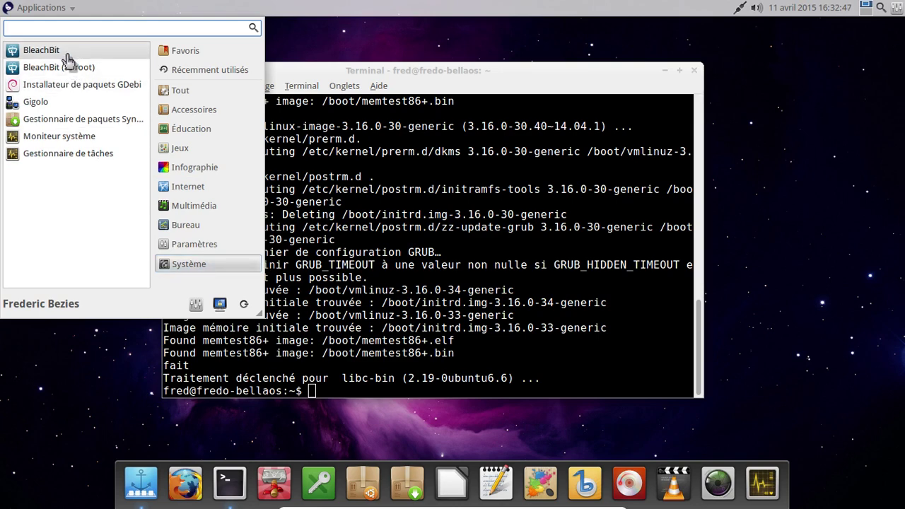
click(67, 60)
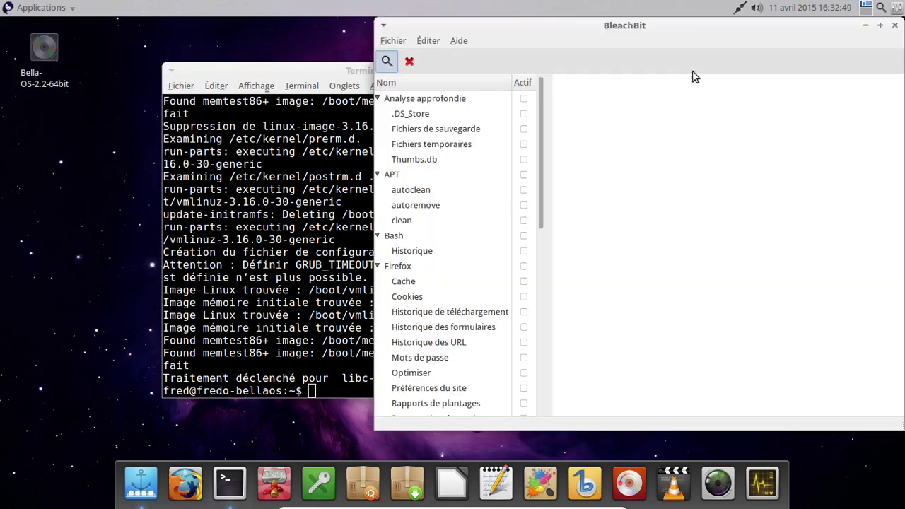
Step: Dismiss BleachBit's preview notice and enable the deep-scan options, accepting its four warnings
drag(499, 33, 355, 33)
click(242, 62)
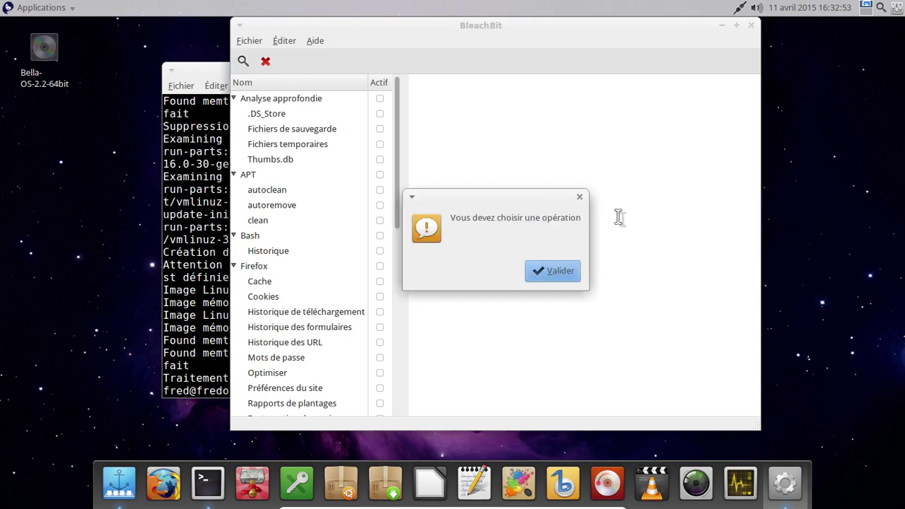
click(556, 272)
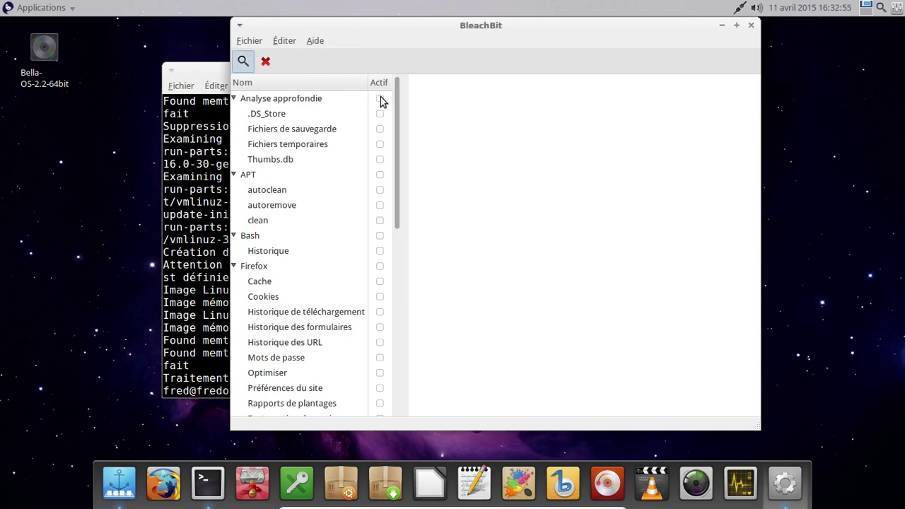
click(380, 100)
click(605, 278)
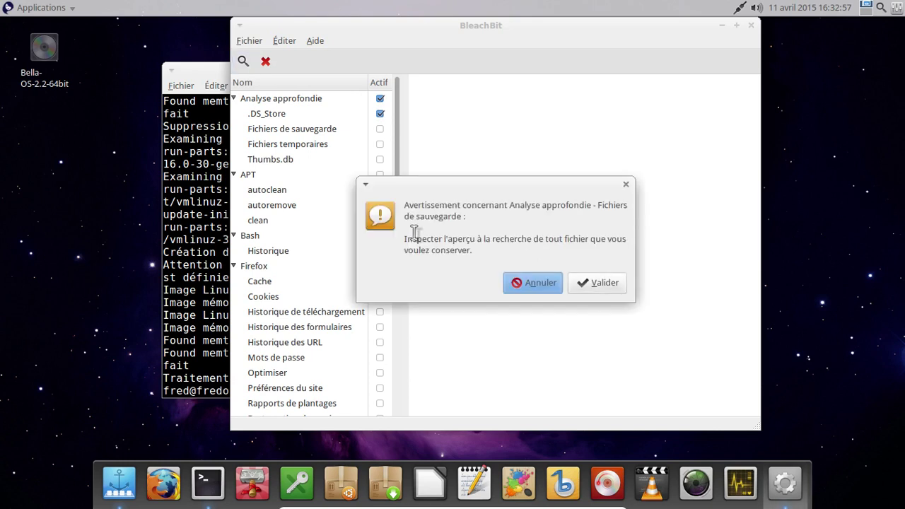
click(612, 284)
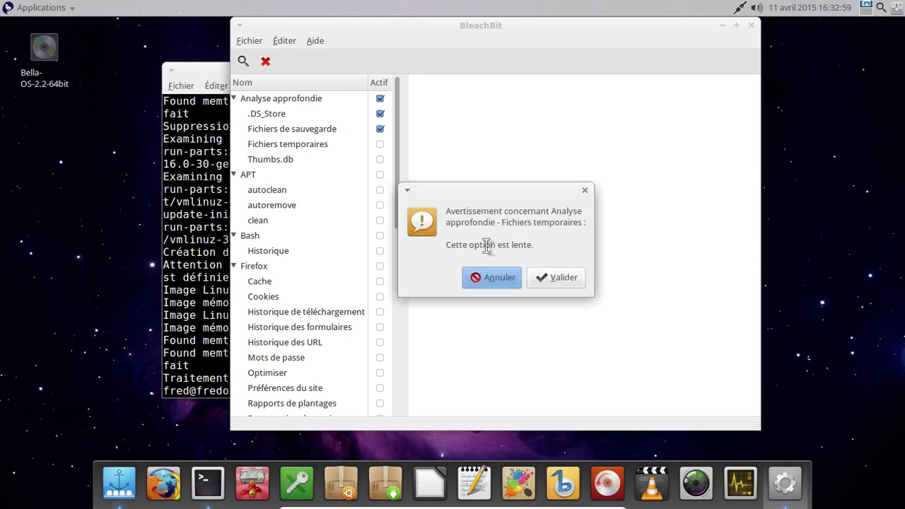
click(567, 281)
click(599, 273)
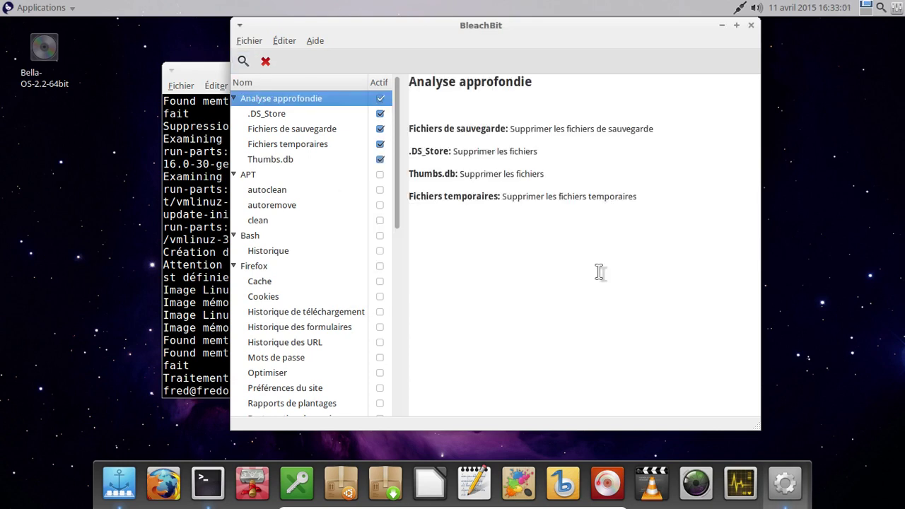
Step: Enable the APT, Bash history and Firefox cleaners, and close the leftover terminal window
click(380, 175)
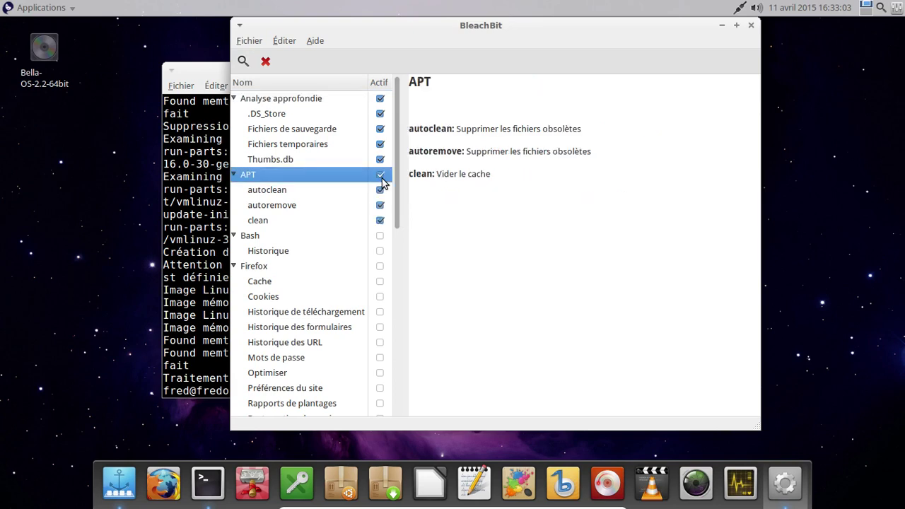
click(380, 236)
click(380, 267)
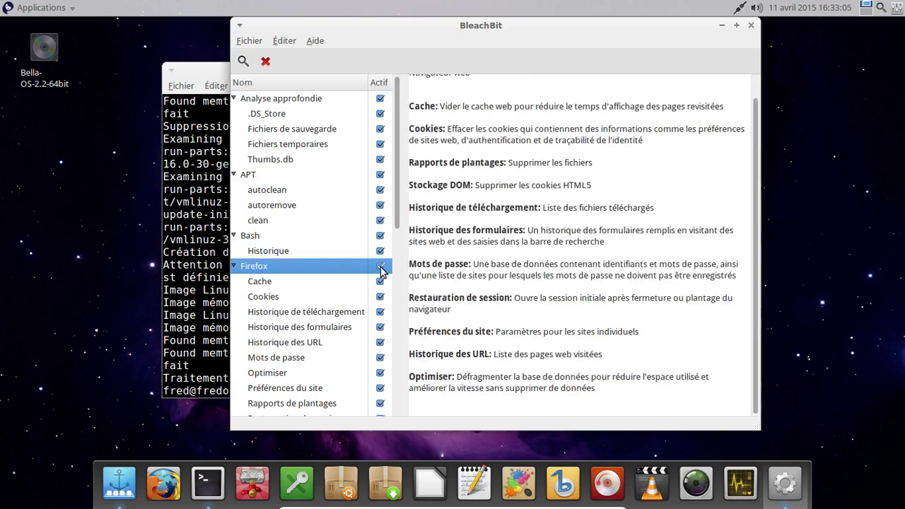
click(224, 85)
click(699, 67)
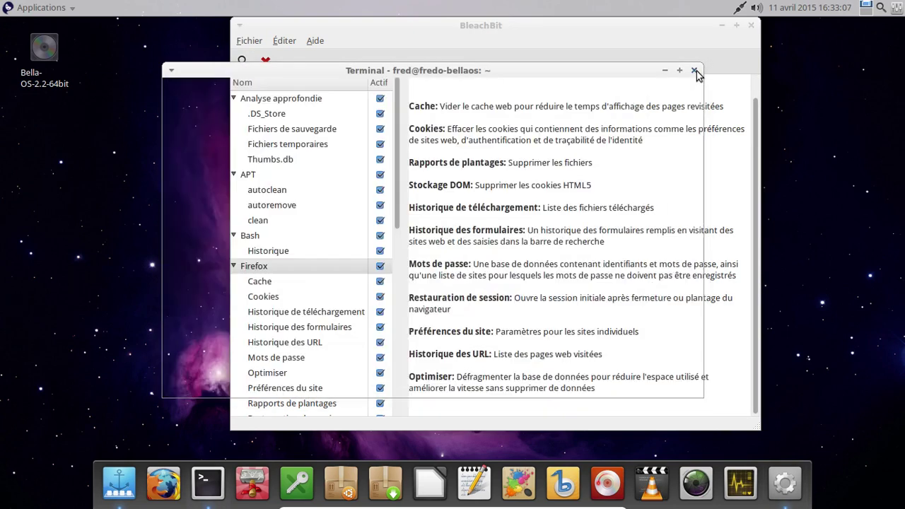
Step: Tick Flash, LibreOffice, Miniatures, Système (accepting its warnings), VLC media player and X11
drag(400, 202, 400, 327)
click(380, 182)
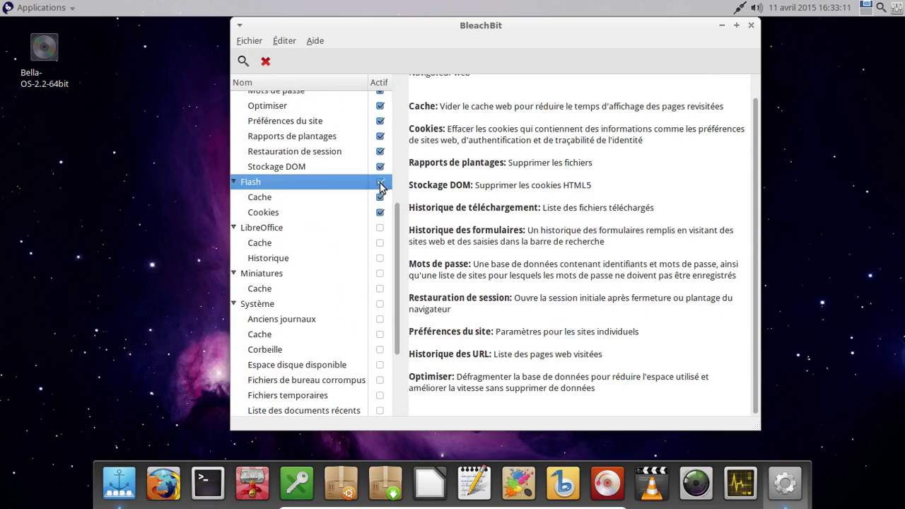
click(380, 227)
click(380, 273)
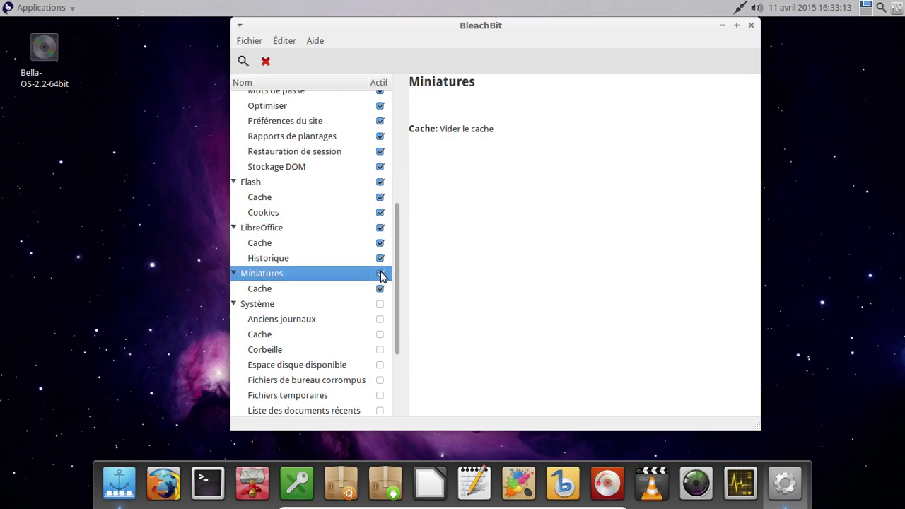
click(379, 303)
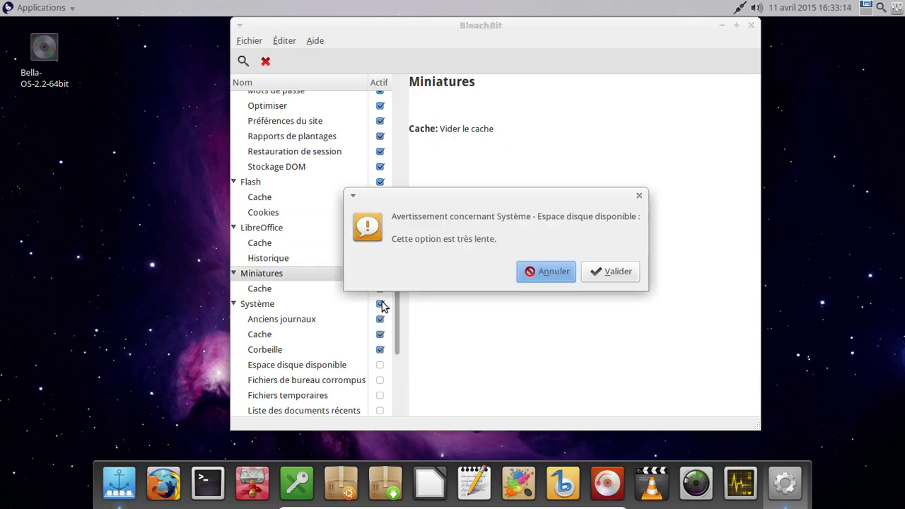
click(600, 273)
click(601, 273)
click(601, 273)
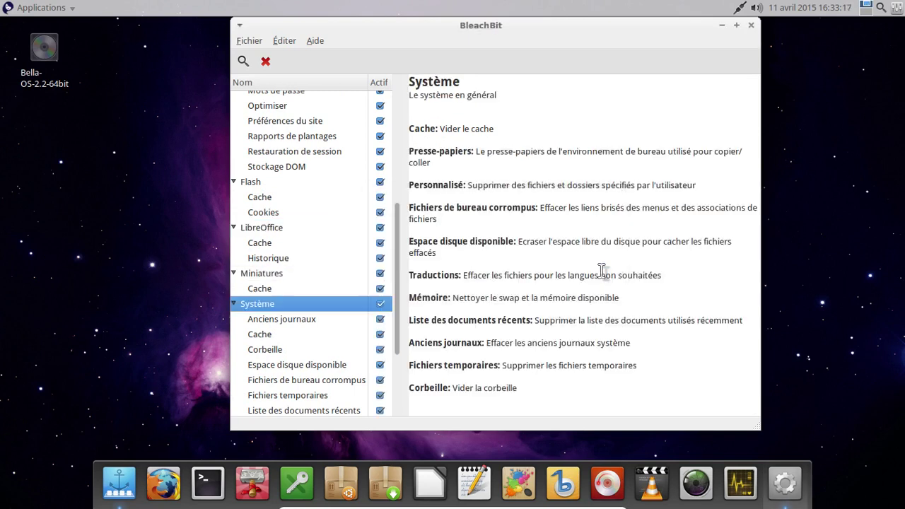
scroll(398, 247, down, 3)
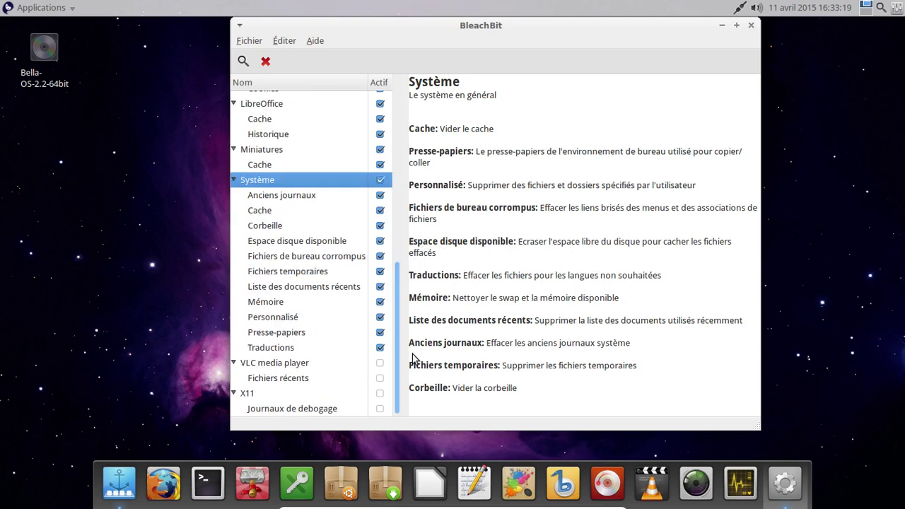
click(381, 364)
click(382, 395)
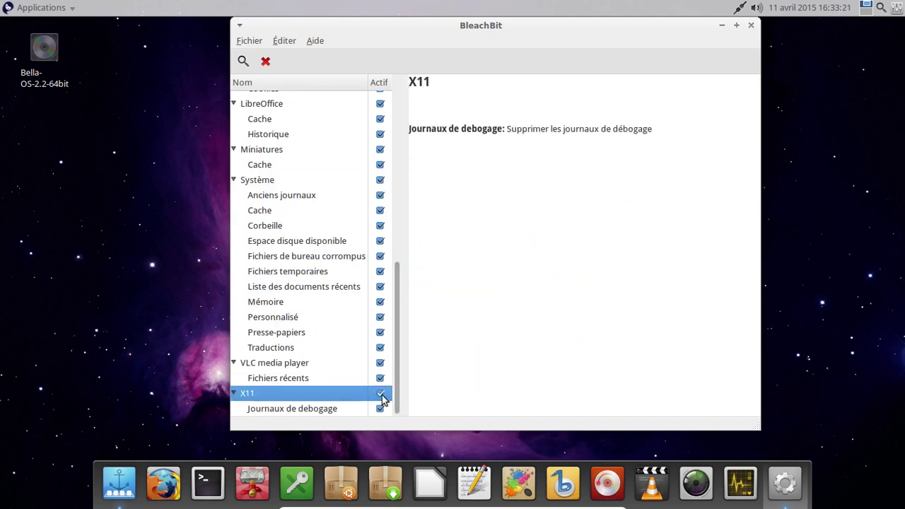
Step: Run Nettoyer and confirm Supprimer to recover 59,1MB, then close BleachBit
click(263, 64)
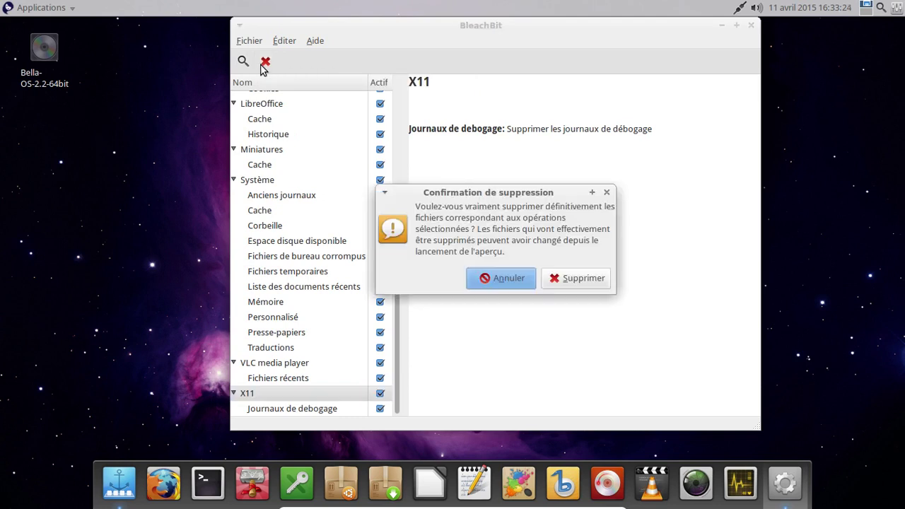
click(583, 278)
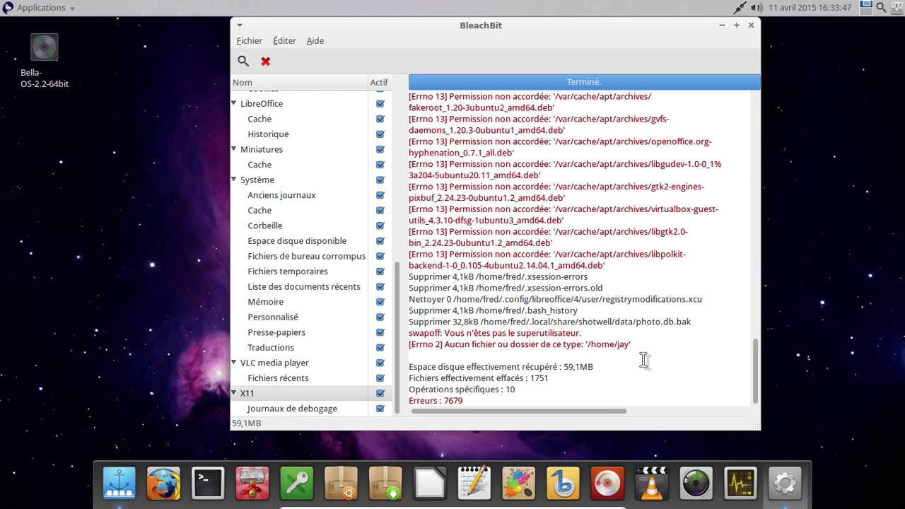
click(751, 26)
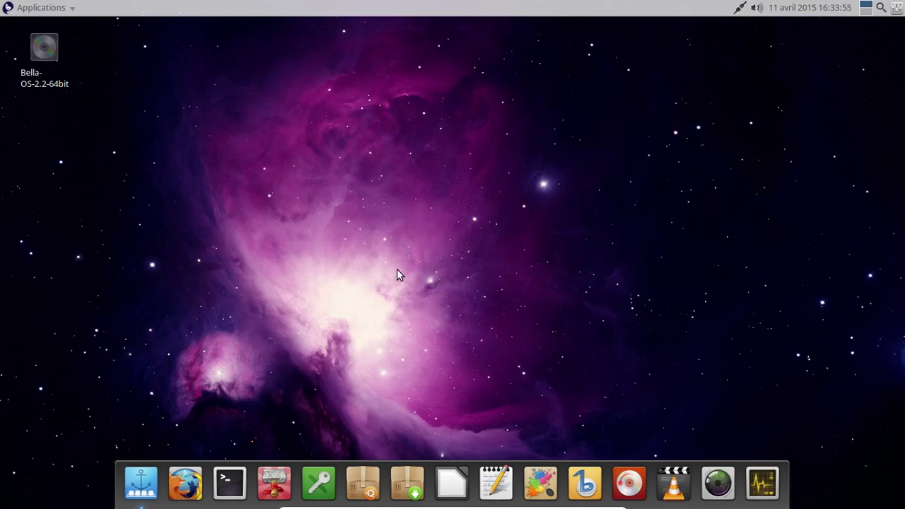
Step: Launch Tumiki Fighters from the Applications menu's Jeux category
click(40, 8)
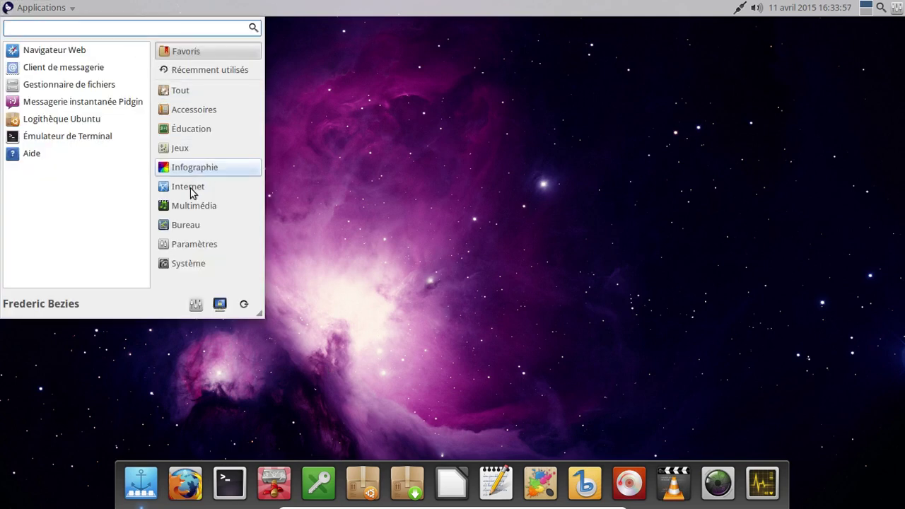
mouse_move(186, 224)
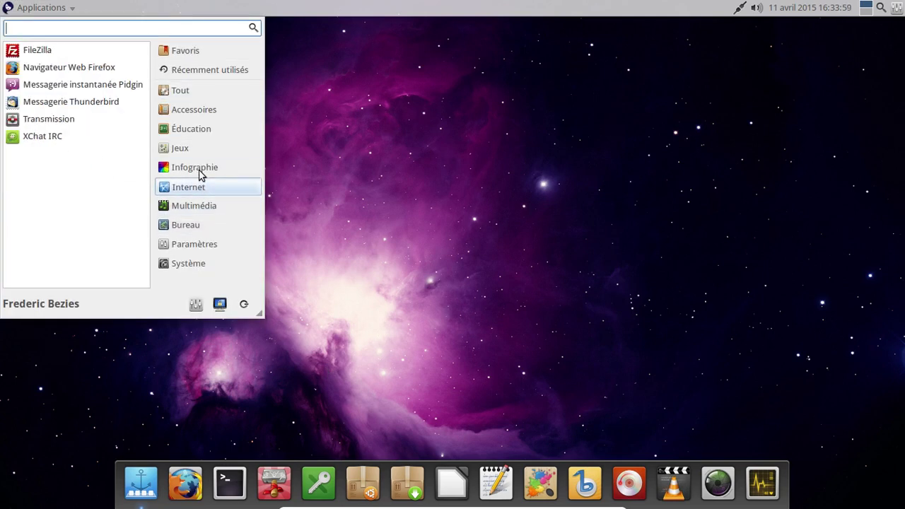
mouse_move(200, 152)
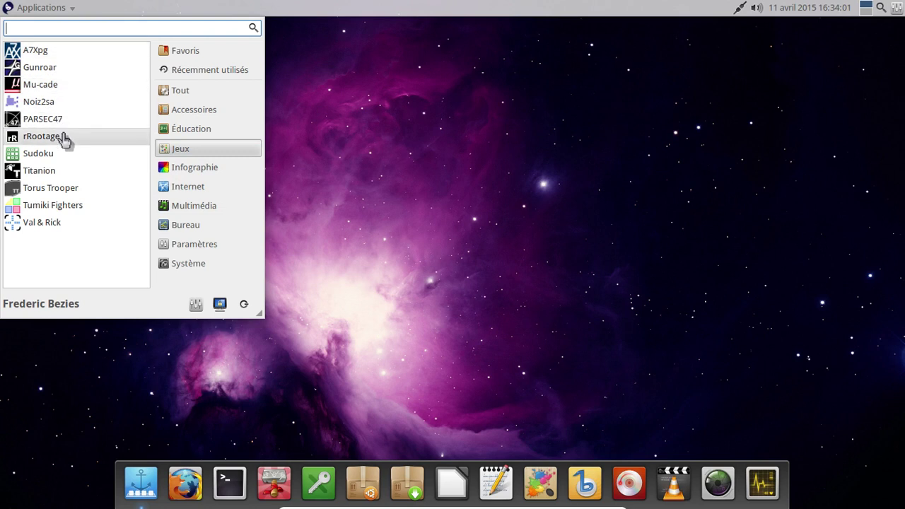
click(39, 207)
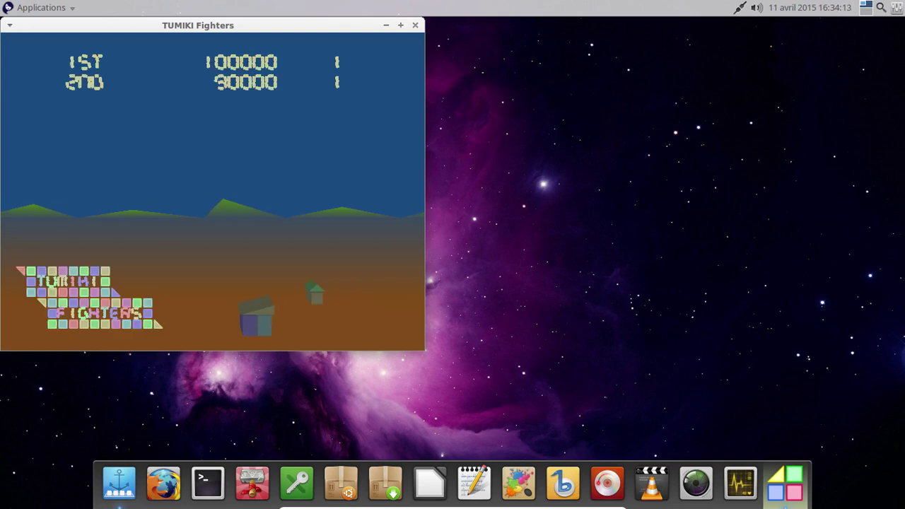
click(16, 22)
key(Escape)
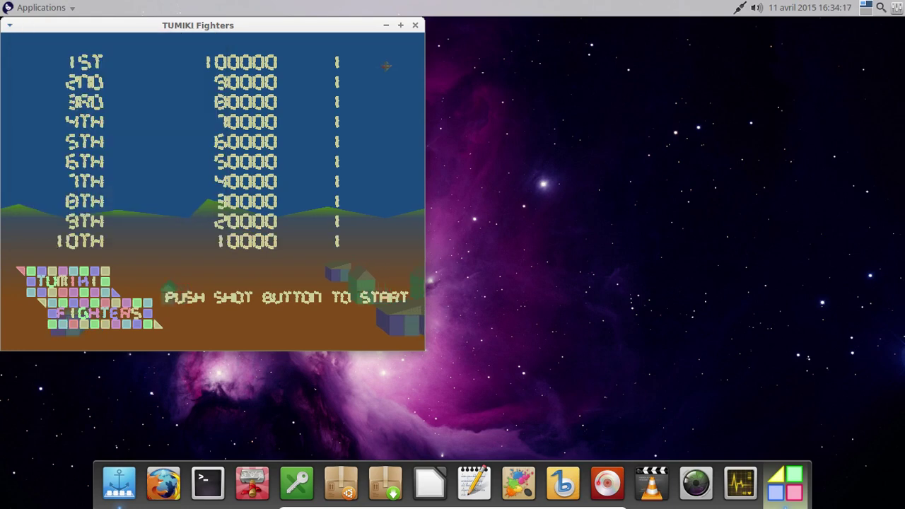
Step: Start a Stage 1 game with z, steer the ship up and left, then quit
key(z)
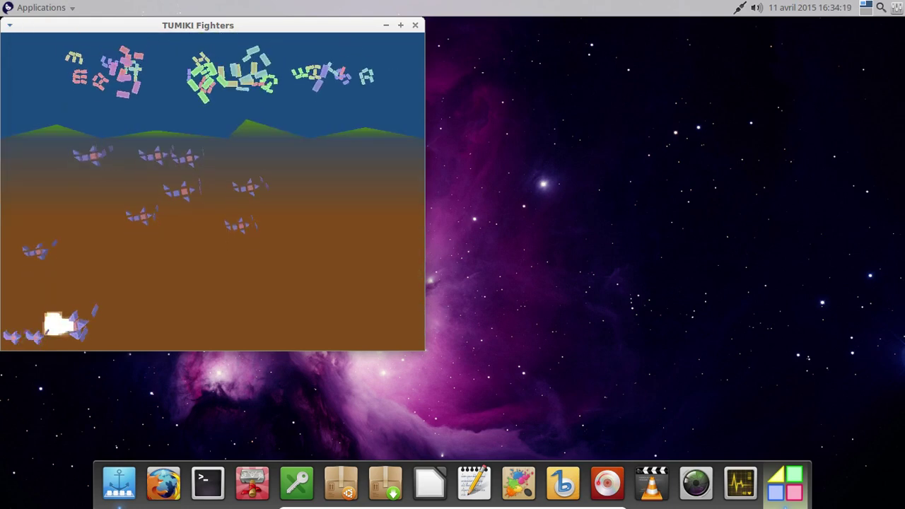
key(Up)
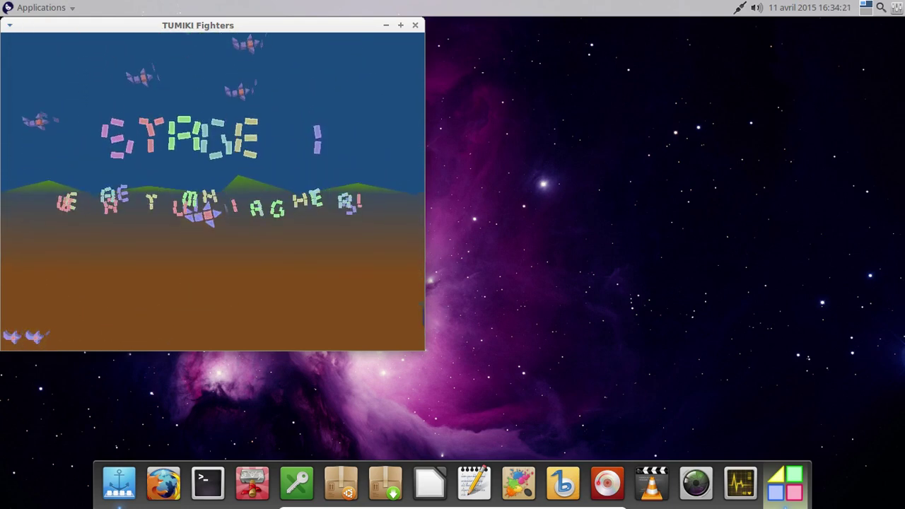
key(Left)
key(Up)
key(Left)
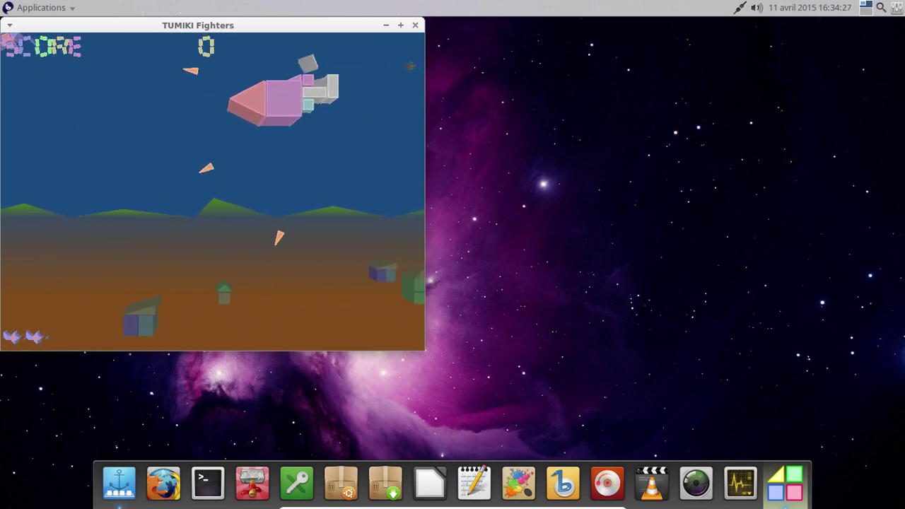
key(Escape)
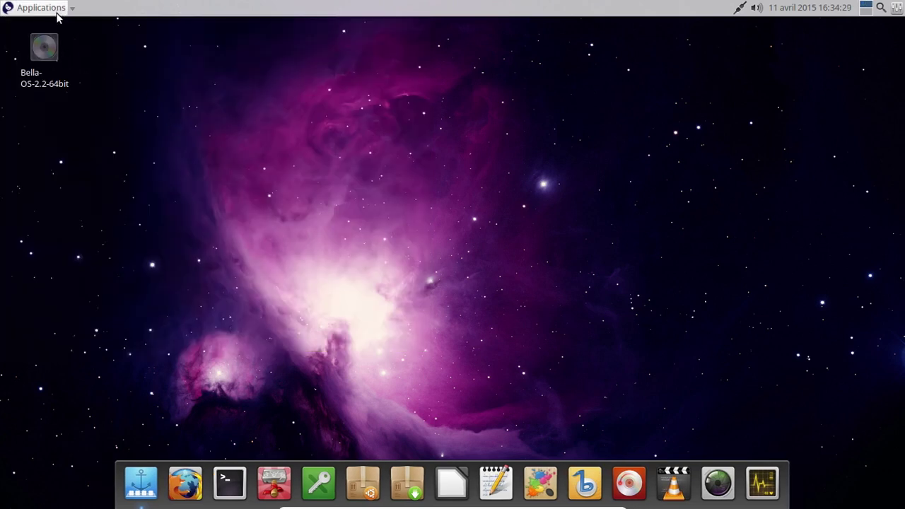
click(58, 10)
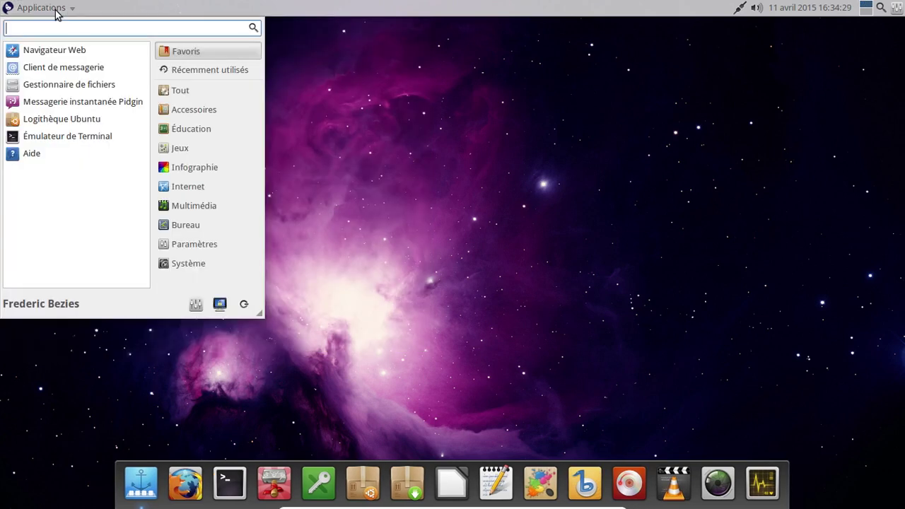
mouse_move(209, 266)
click(199, 248)
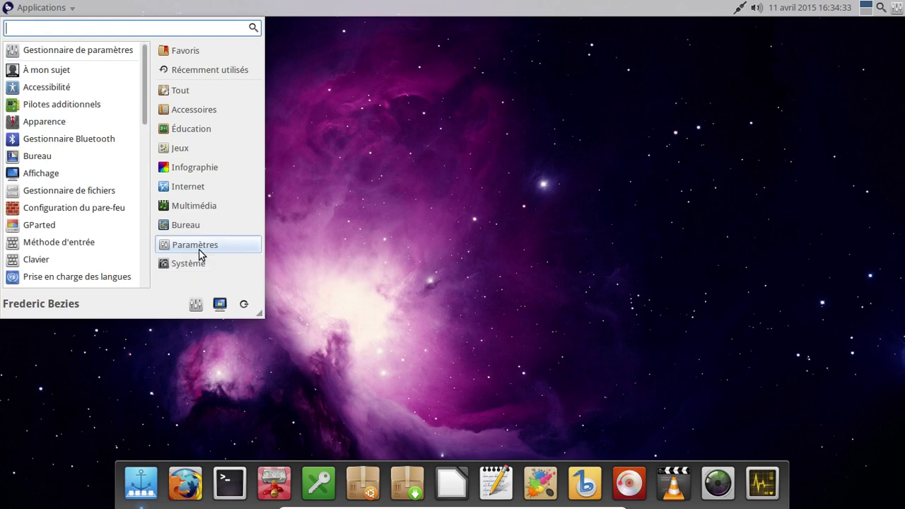
drag(147, 119, 139, 282)
scroll(138, 283, up, 5)
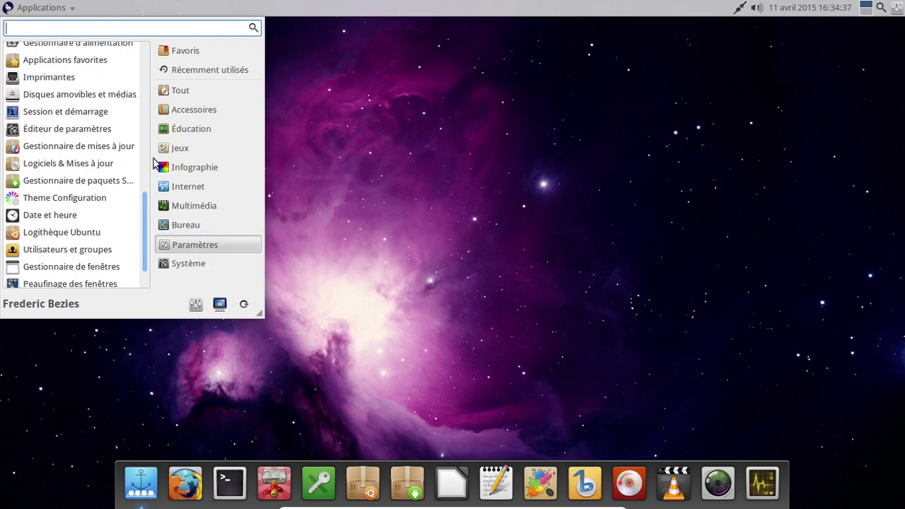
click(202, 47)
click(318, 121)
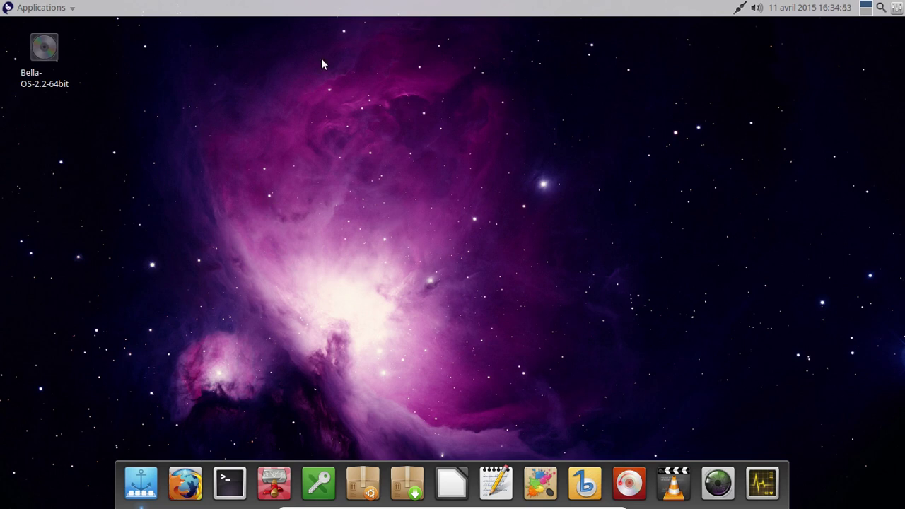
Step: Choose Éteindre in the Déconnexion dialog opened from the Applications menu's logout icon
click(49, 8)
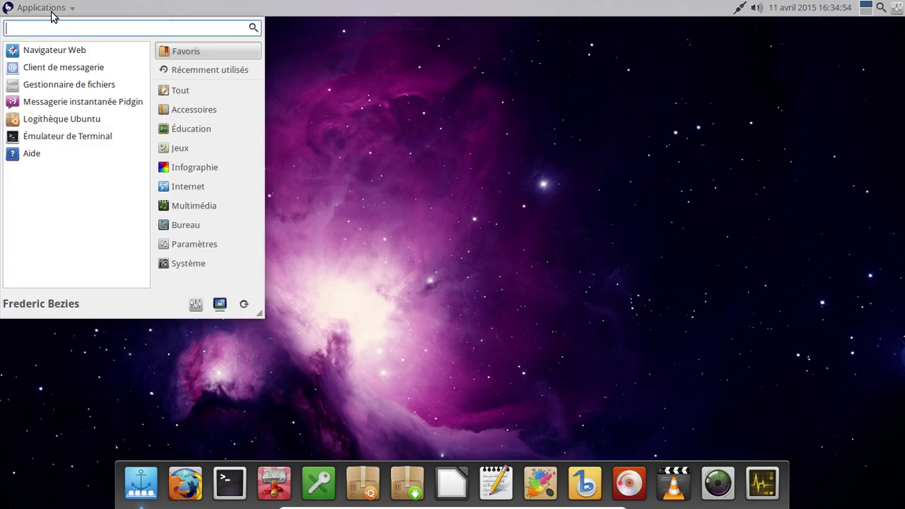
click(197, 263)
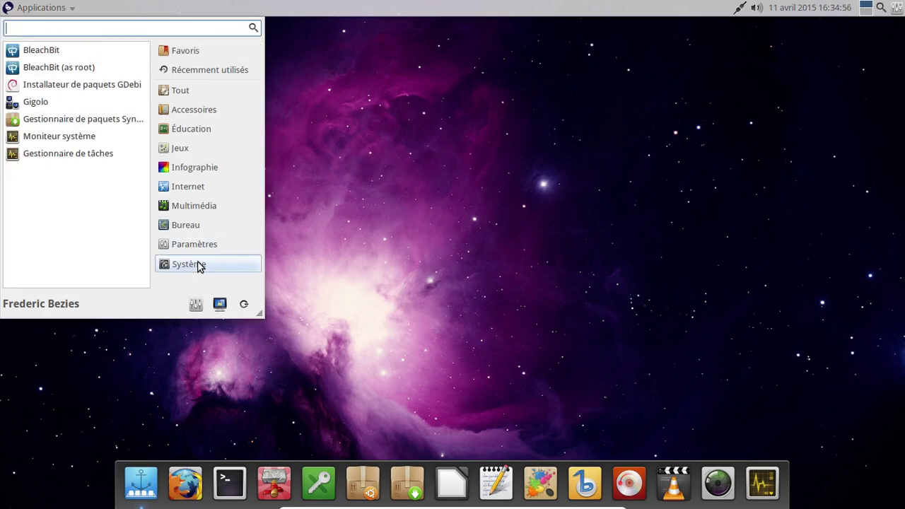
click(243, 304)
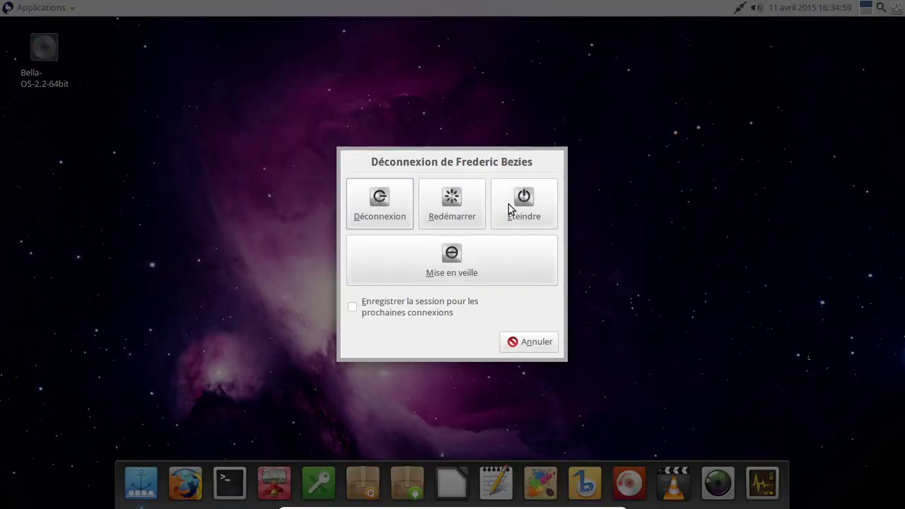
click(508, 204)
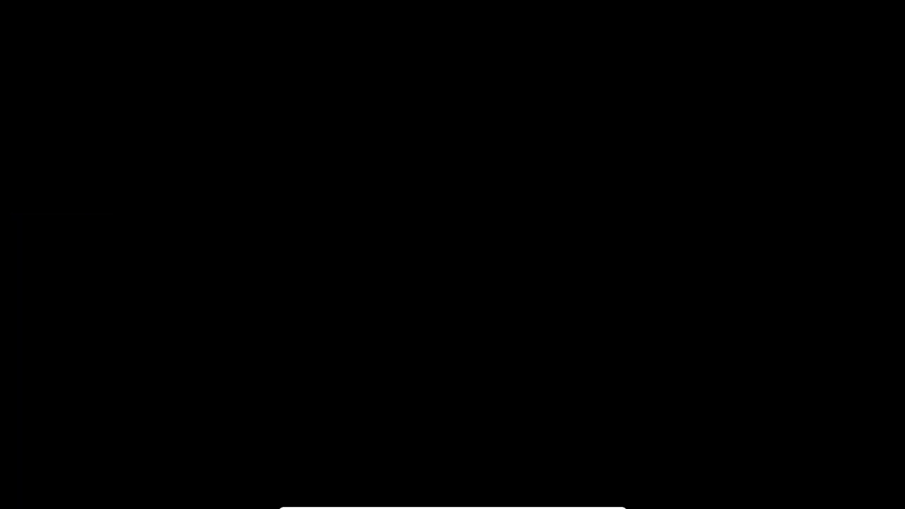